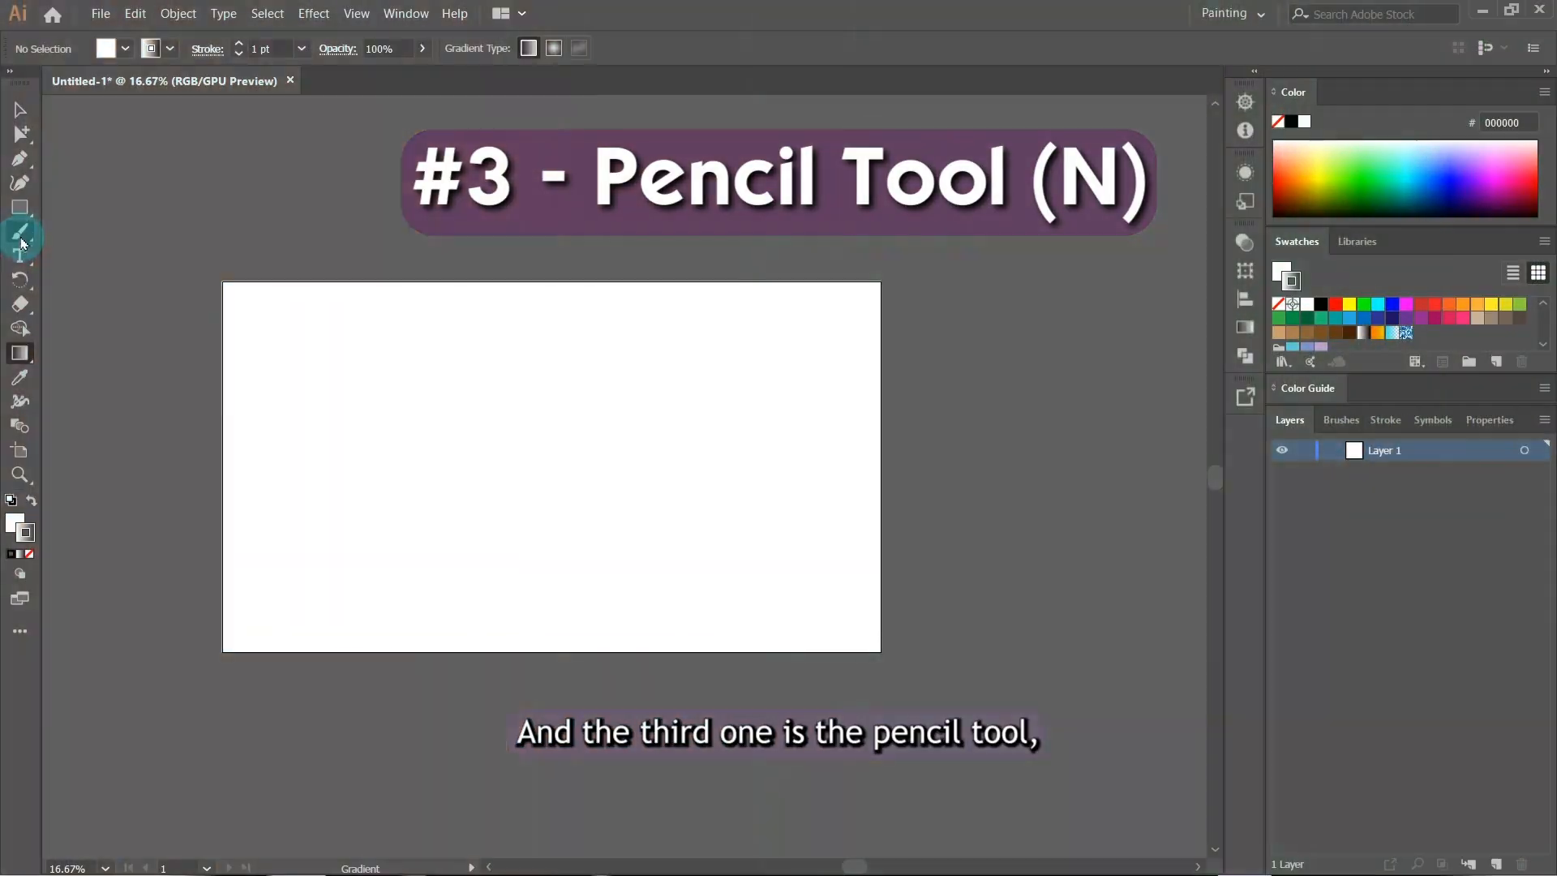
# - Draw curved gradient highlight strands along the black dreadlocks with the Pencil tool, following the hair's flow
pyautogui.click(22, 235)
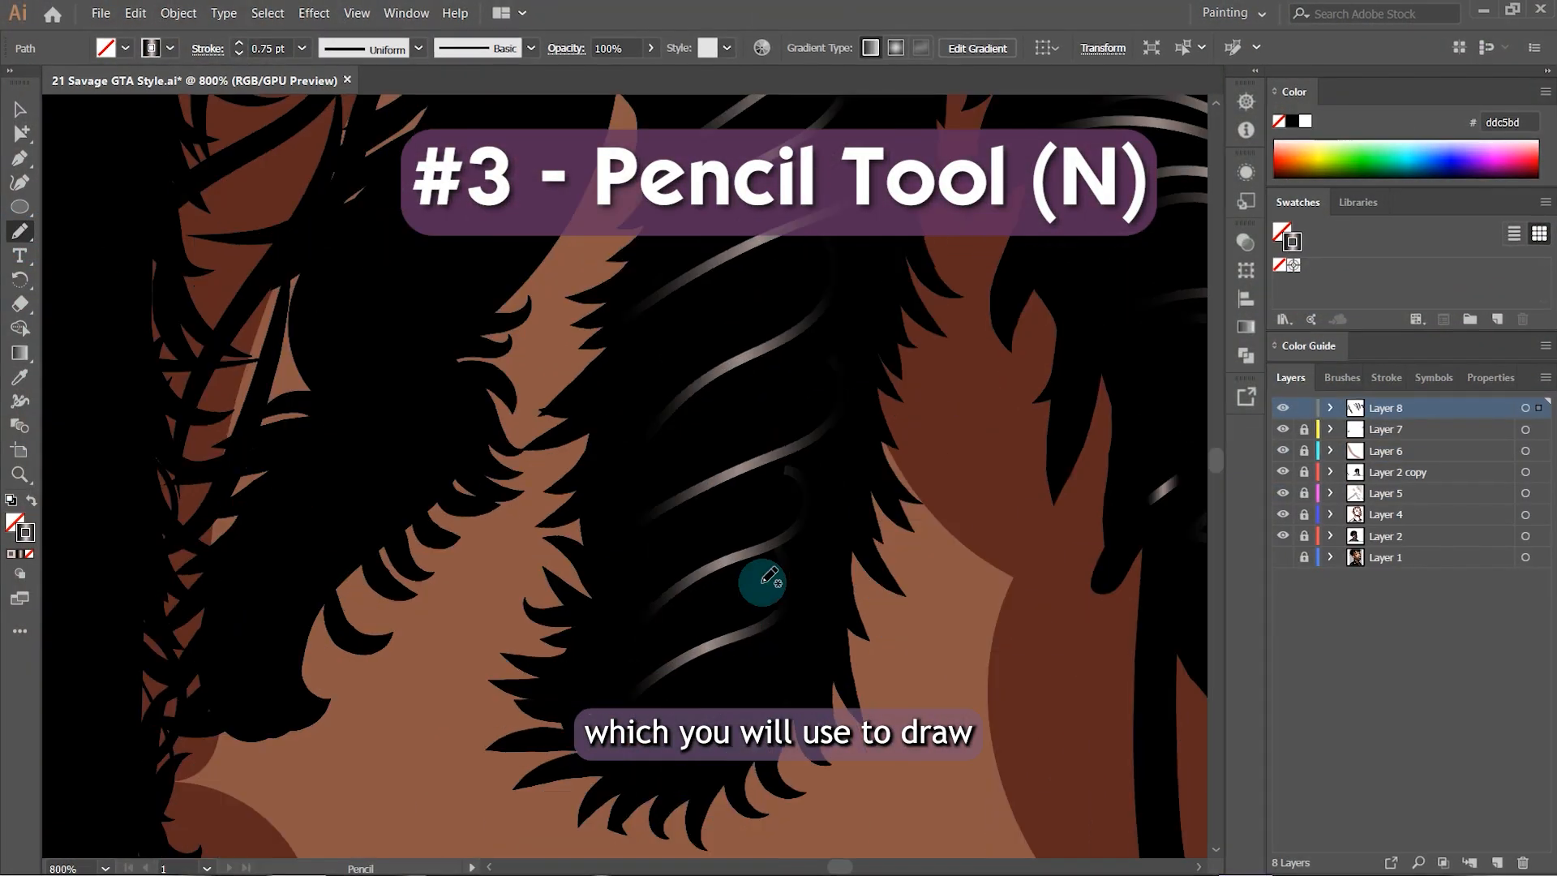
pyautogui.moveTo(620, 604); pyautogui.dragTo(777, 479)
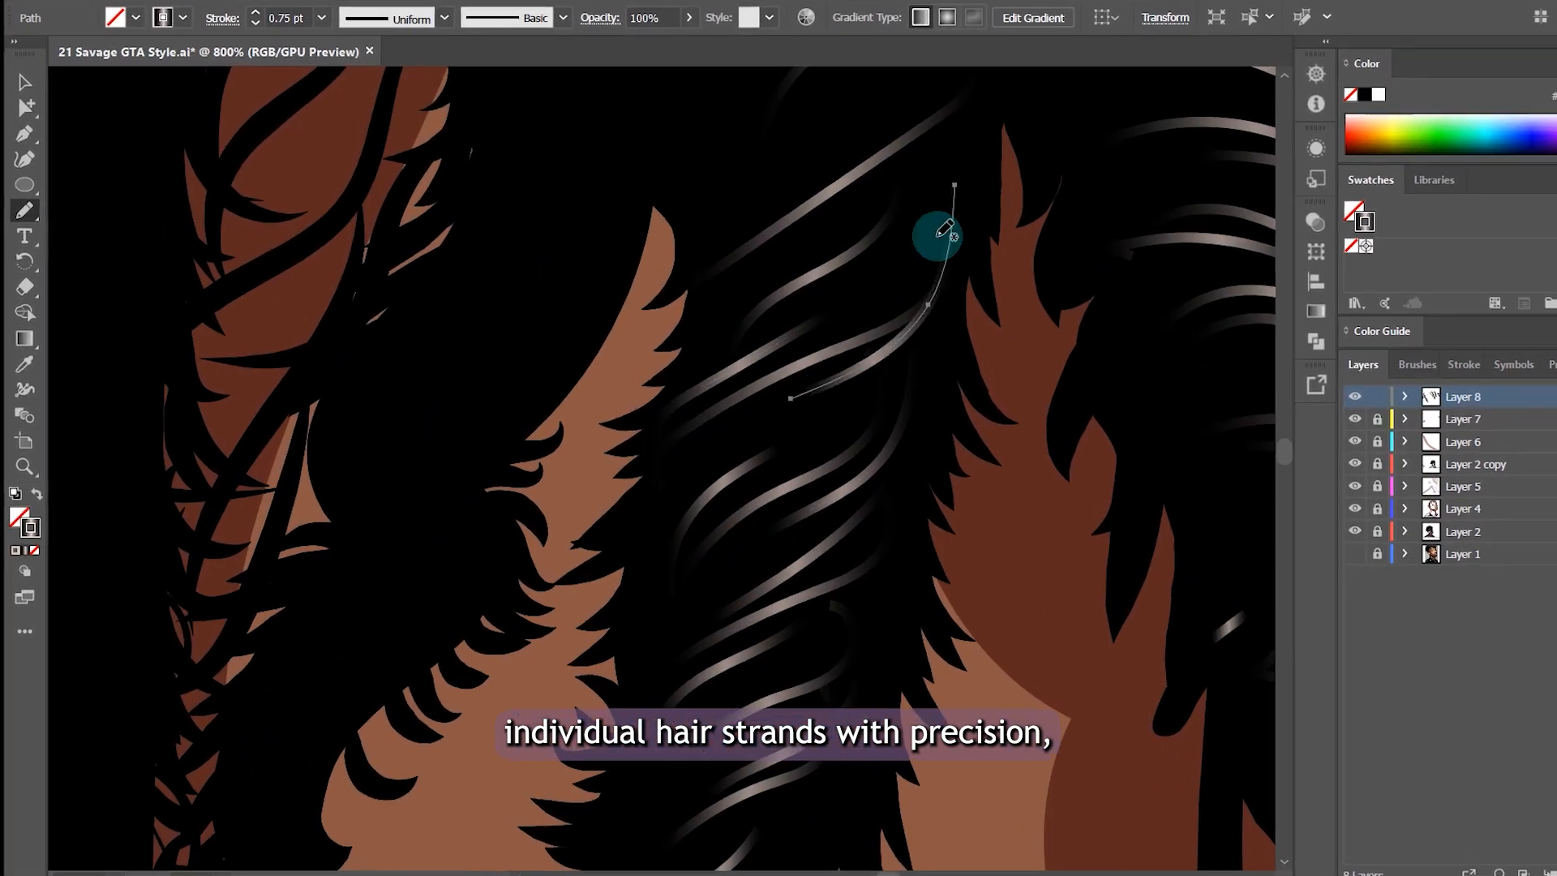
pyautogui.moveTo(800, 381); pyautogui.dragTo(927, 244)
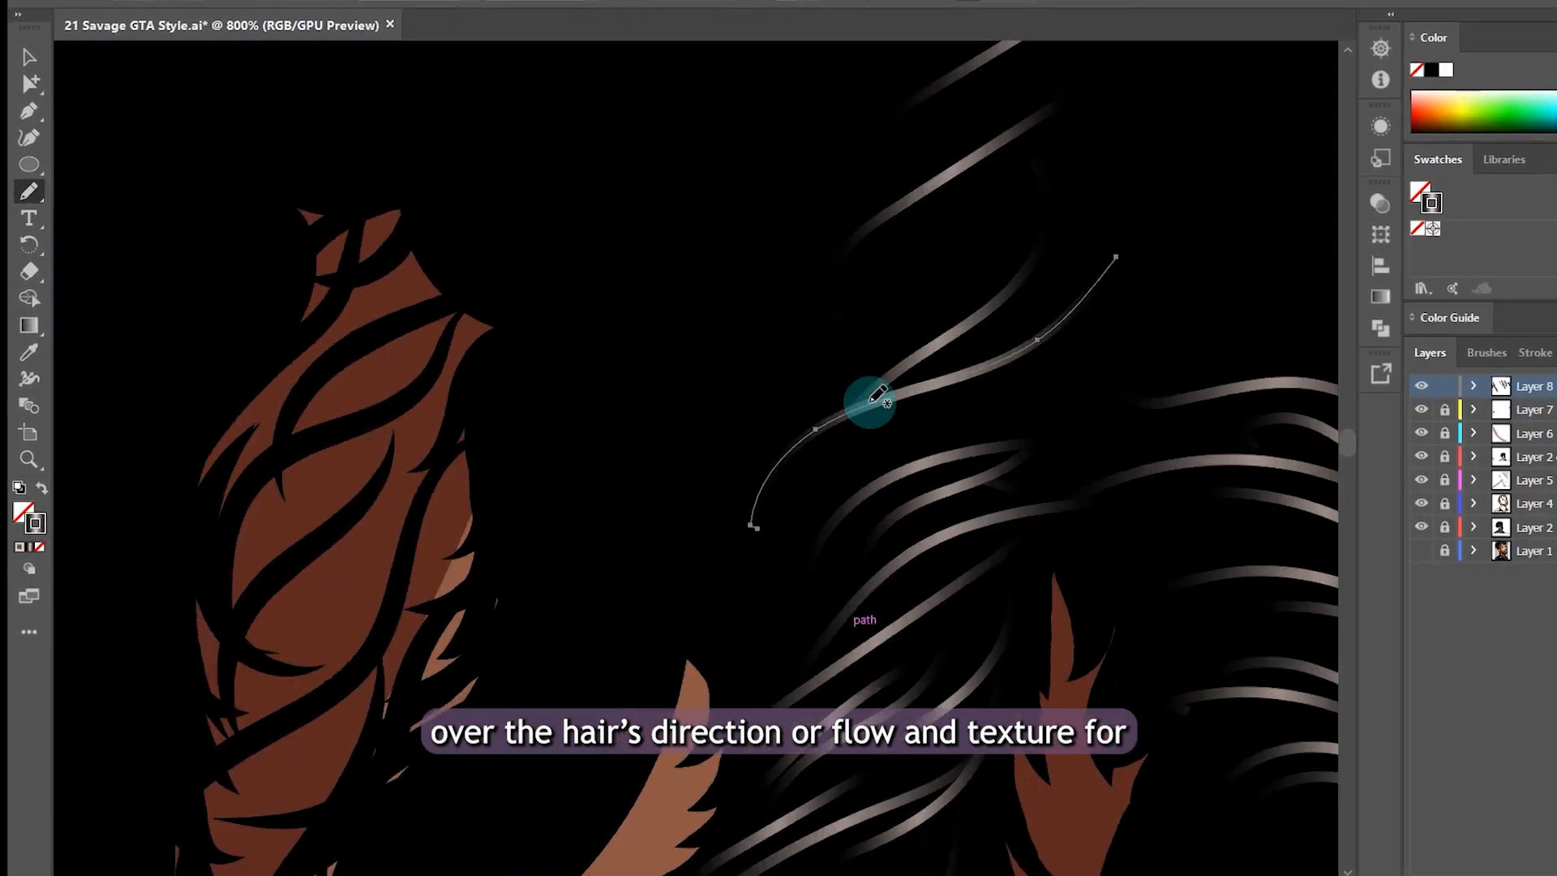
pyautogui.moveTo(782, 487); pyautogui.dragTo(1052, 215)
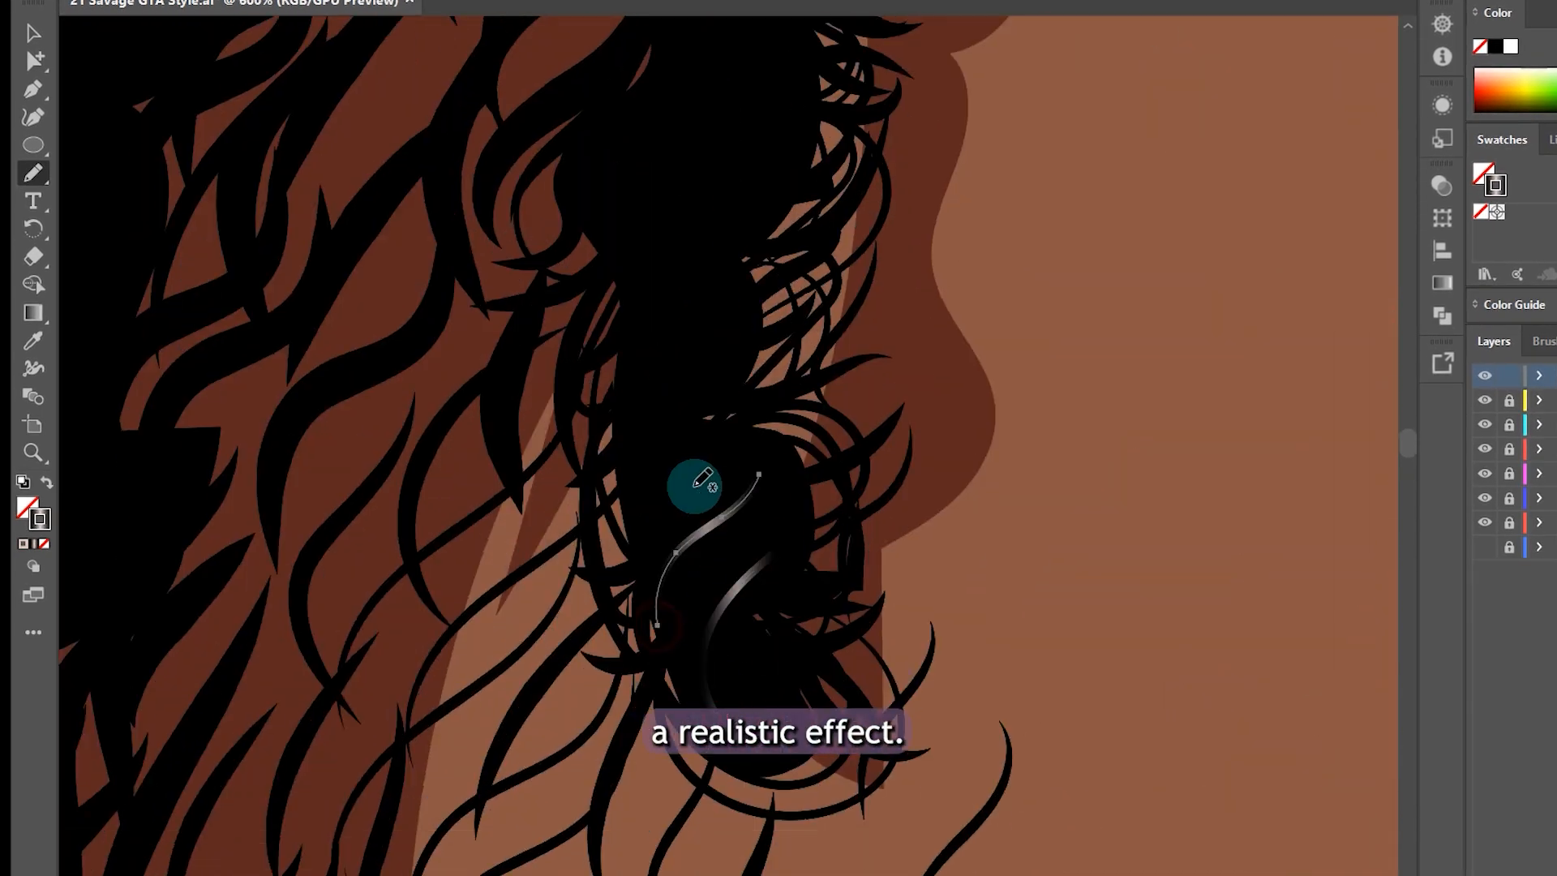
pyautogui.moveTo(744, 705); pyautogui.dragTo(702, 551)
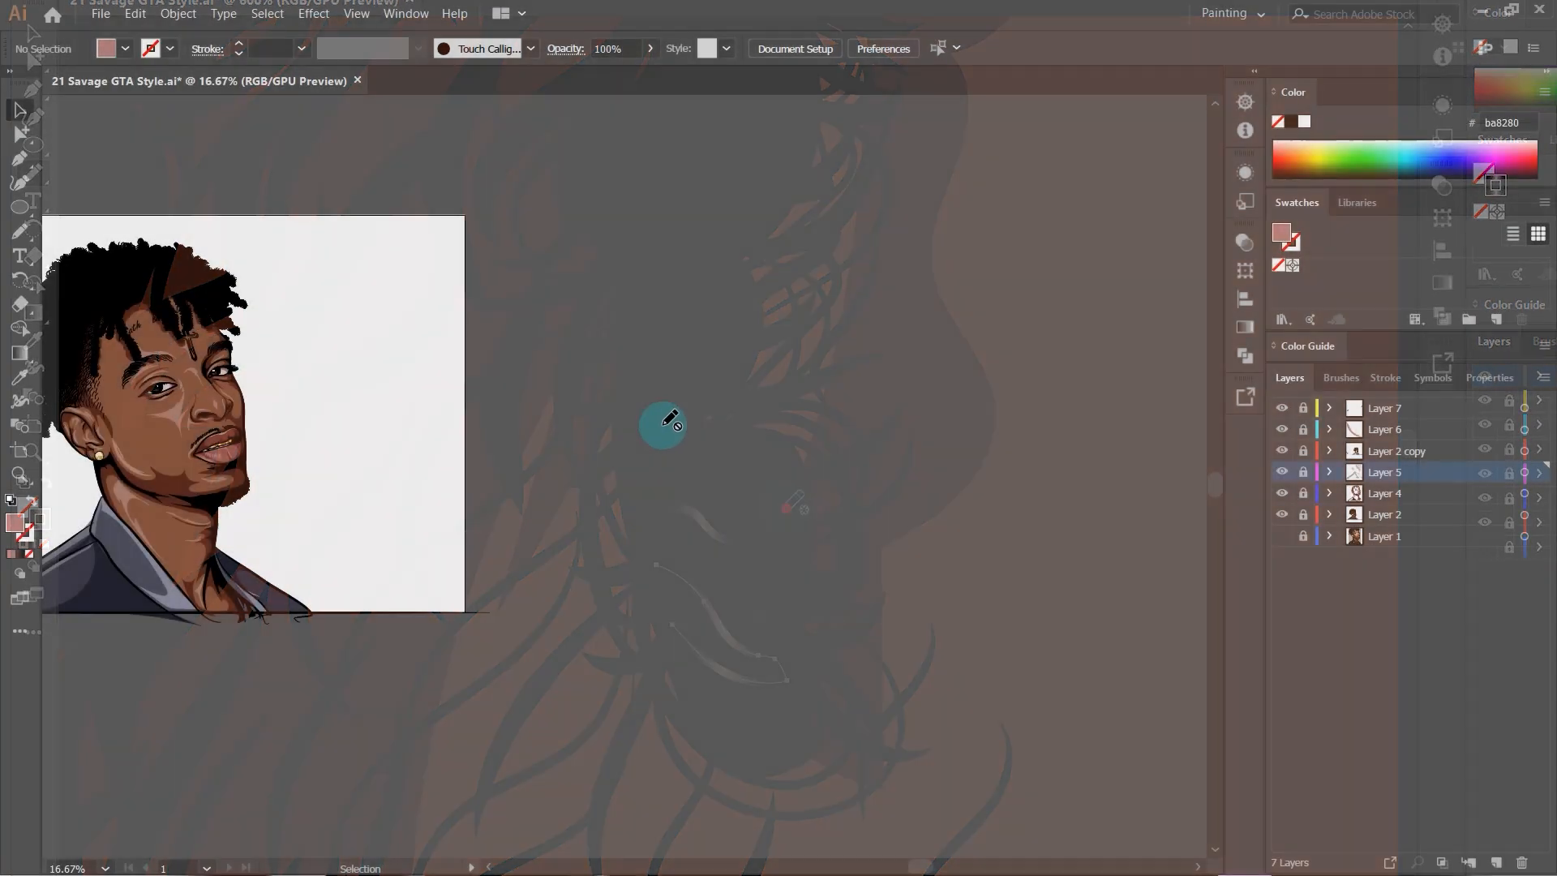
# - Create a new layer above Layer 7 in the portrait document
pyautogui.scroll(2, 662, 425)
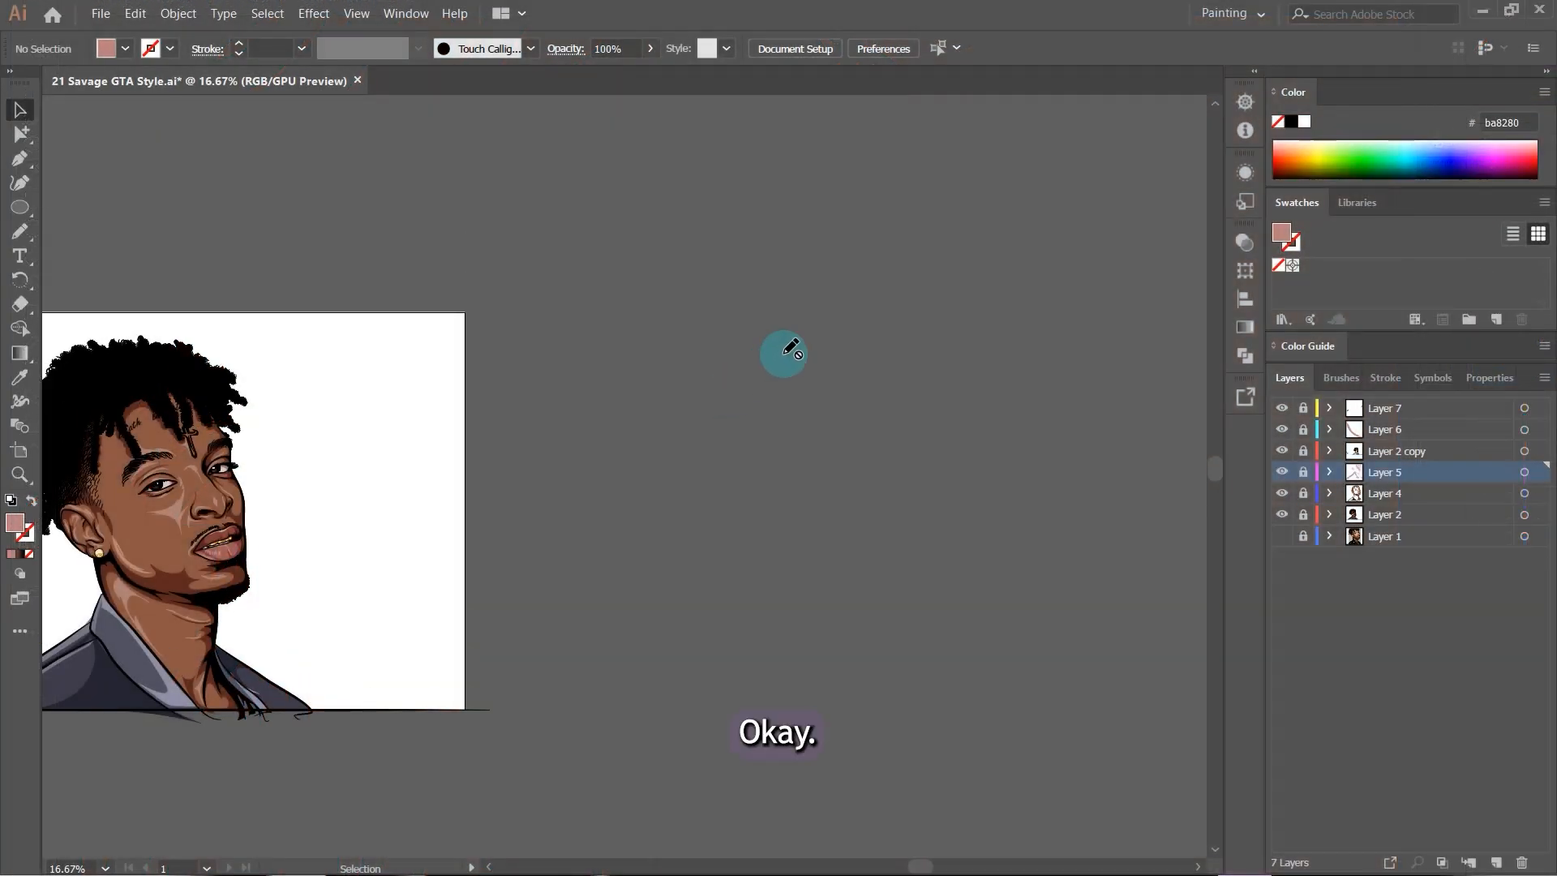
pyautogui.scroll(-2, 783, 354)
pyautogui.scroll(3, 507, 428)
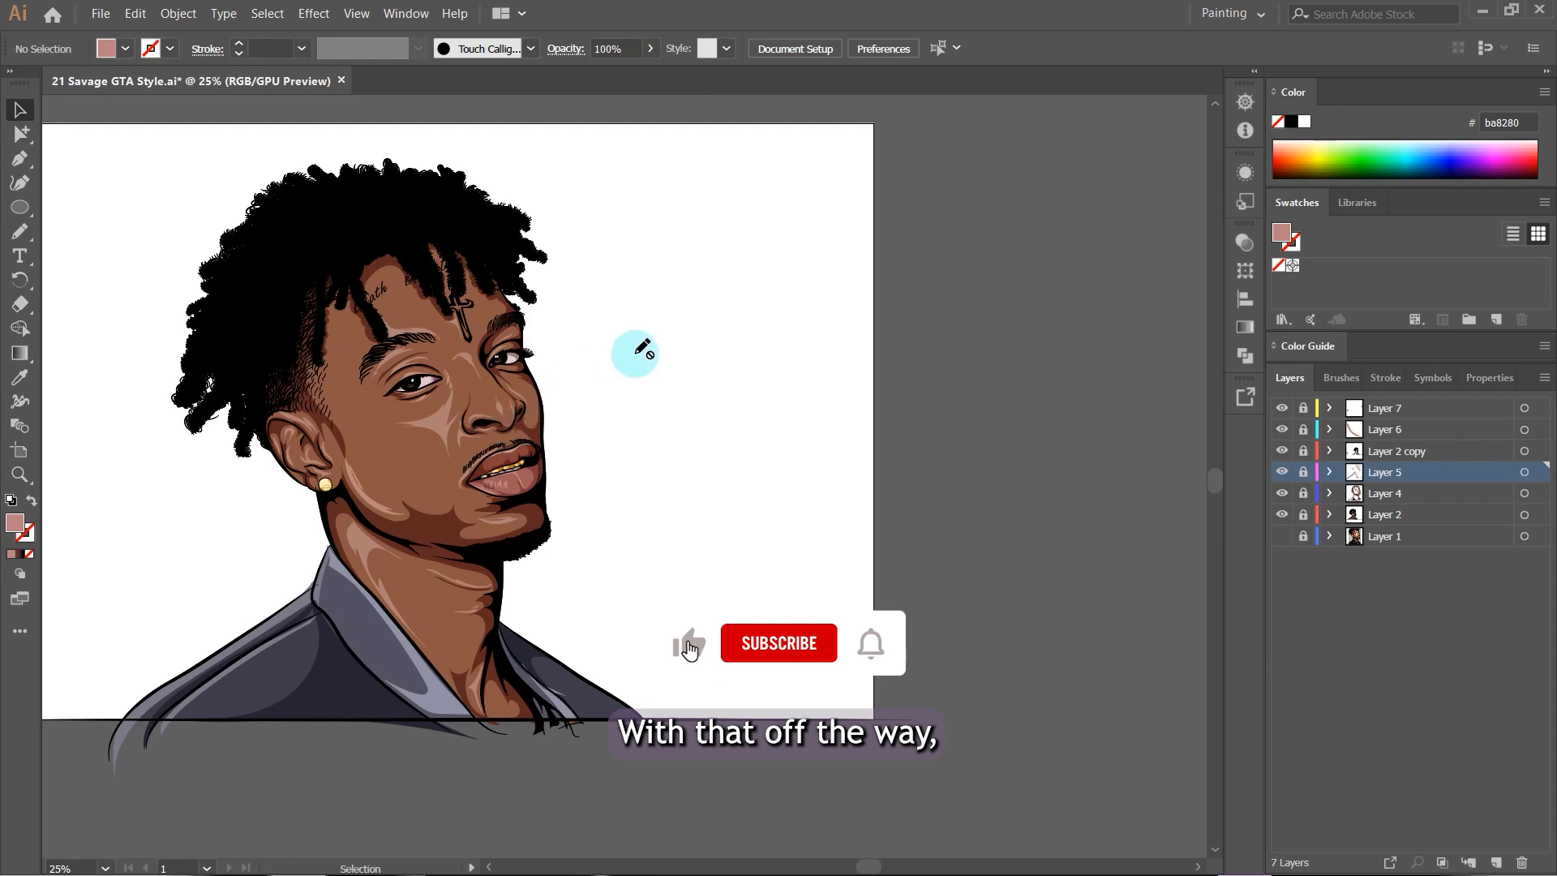
pyautogui.scroll(-1, 781, 381)
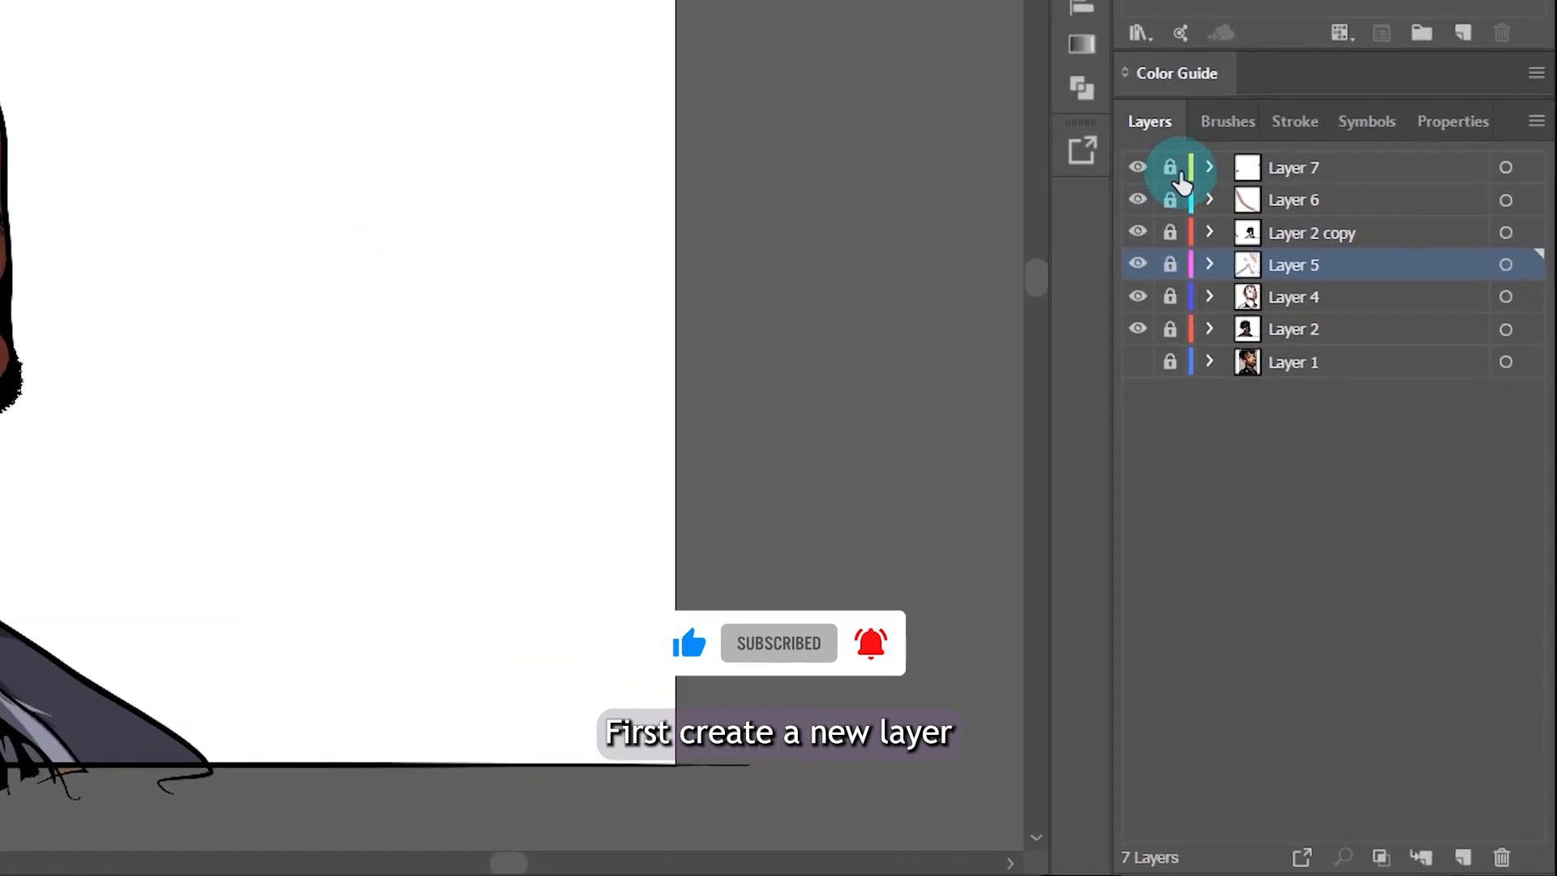
pyautogui.click(1247, 168)
pyautogui.click(1462, 857)
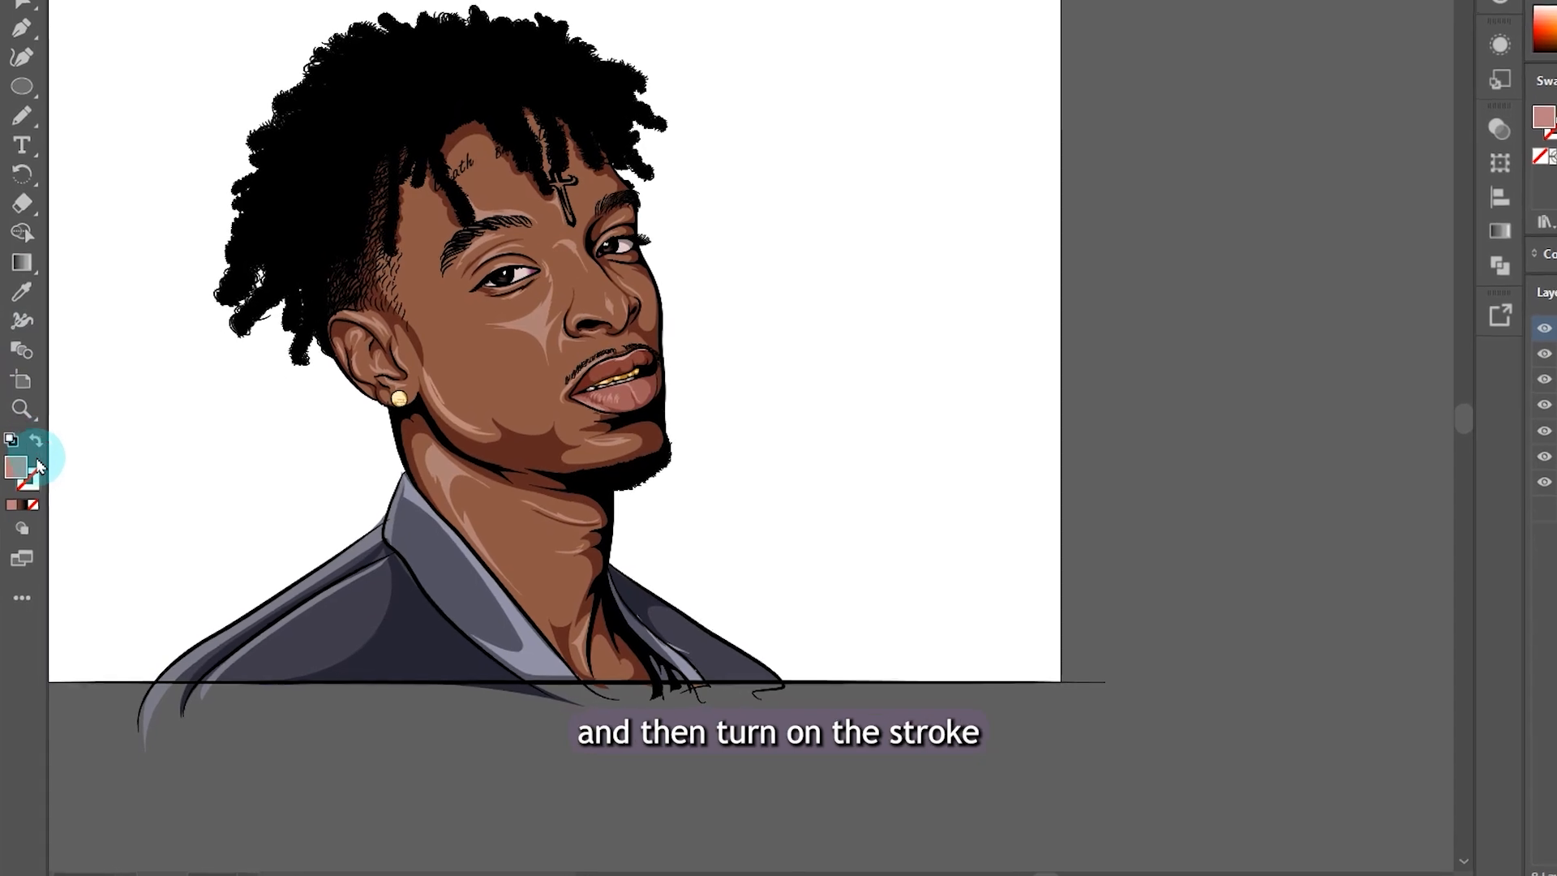
# - Apply a gradient to the stroke with no fill and move its two end stops to 0% and 100%
pyautogui.click(28, 478)
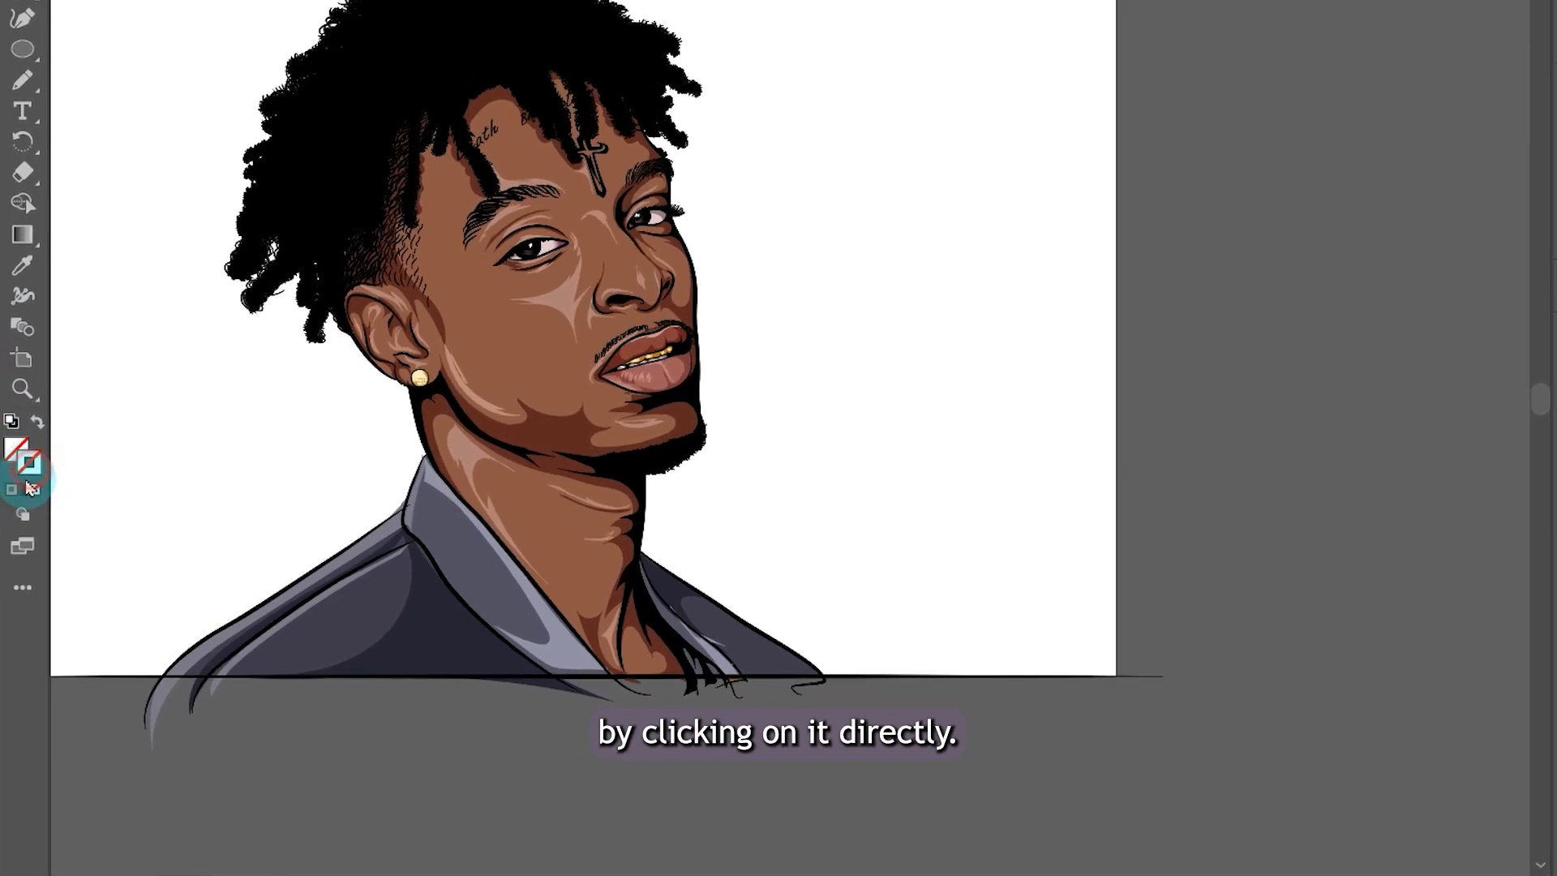
pyautogui.click(27, 486)
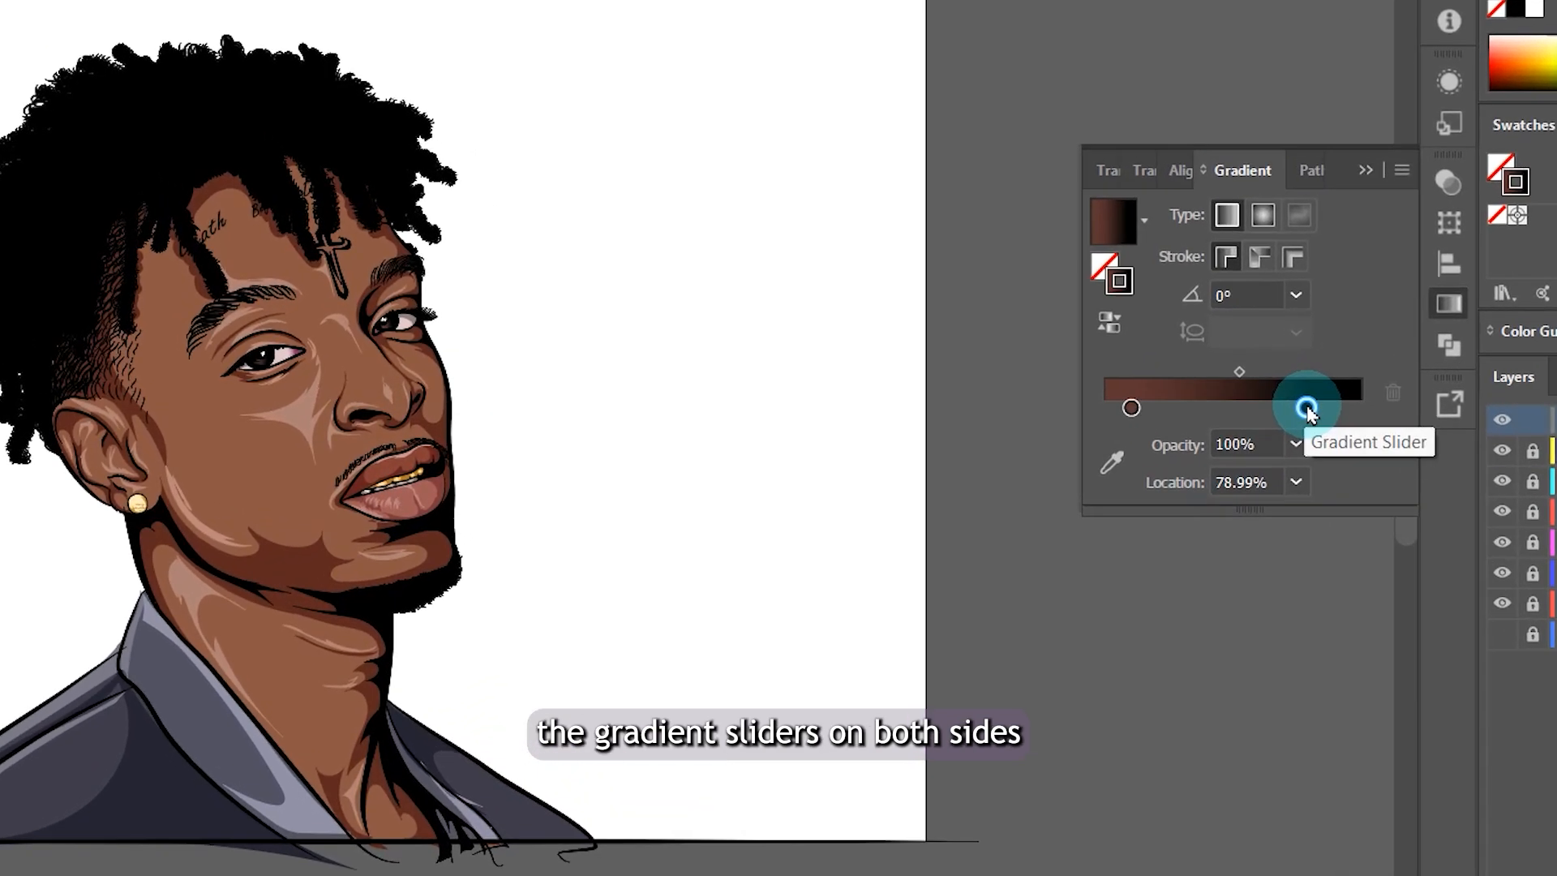
pyautogui.moveTo(1307, 412); pyautogui.dragTo(1411, 410)
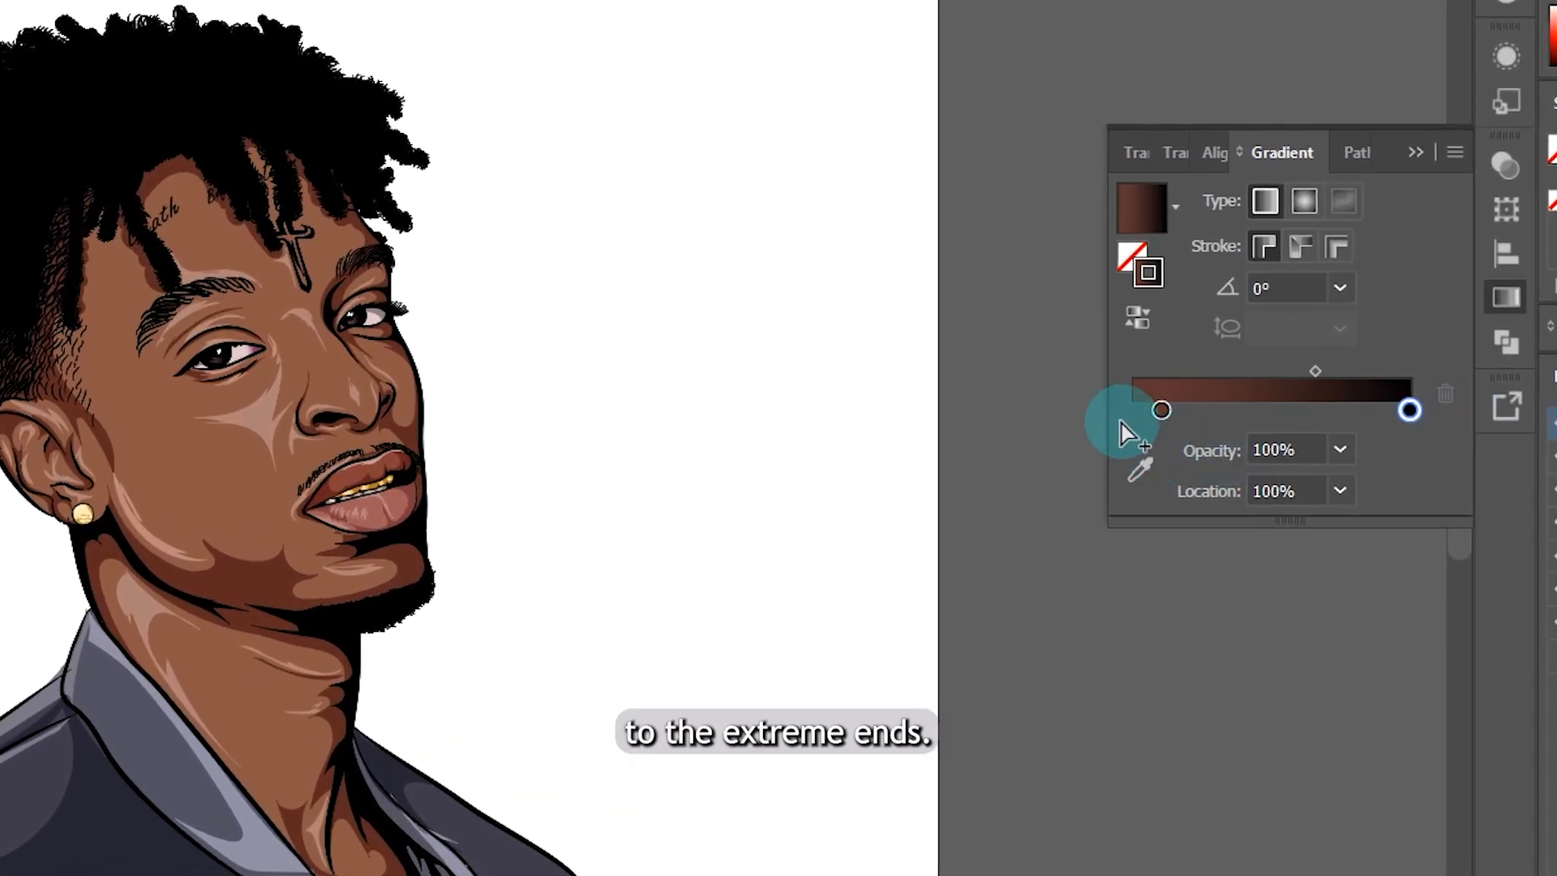
pyautogui.moveTo(1161, 412); pyautogui.dragTo(1133, 411)
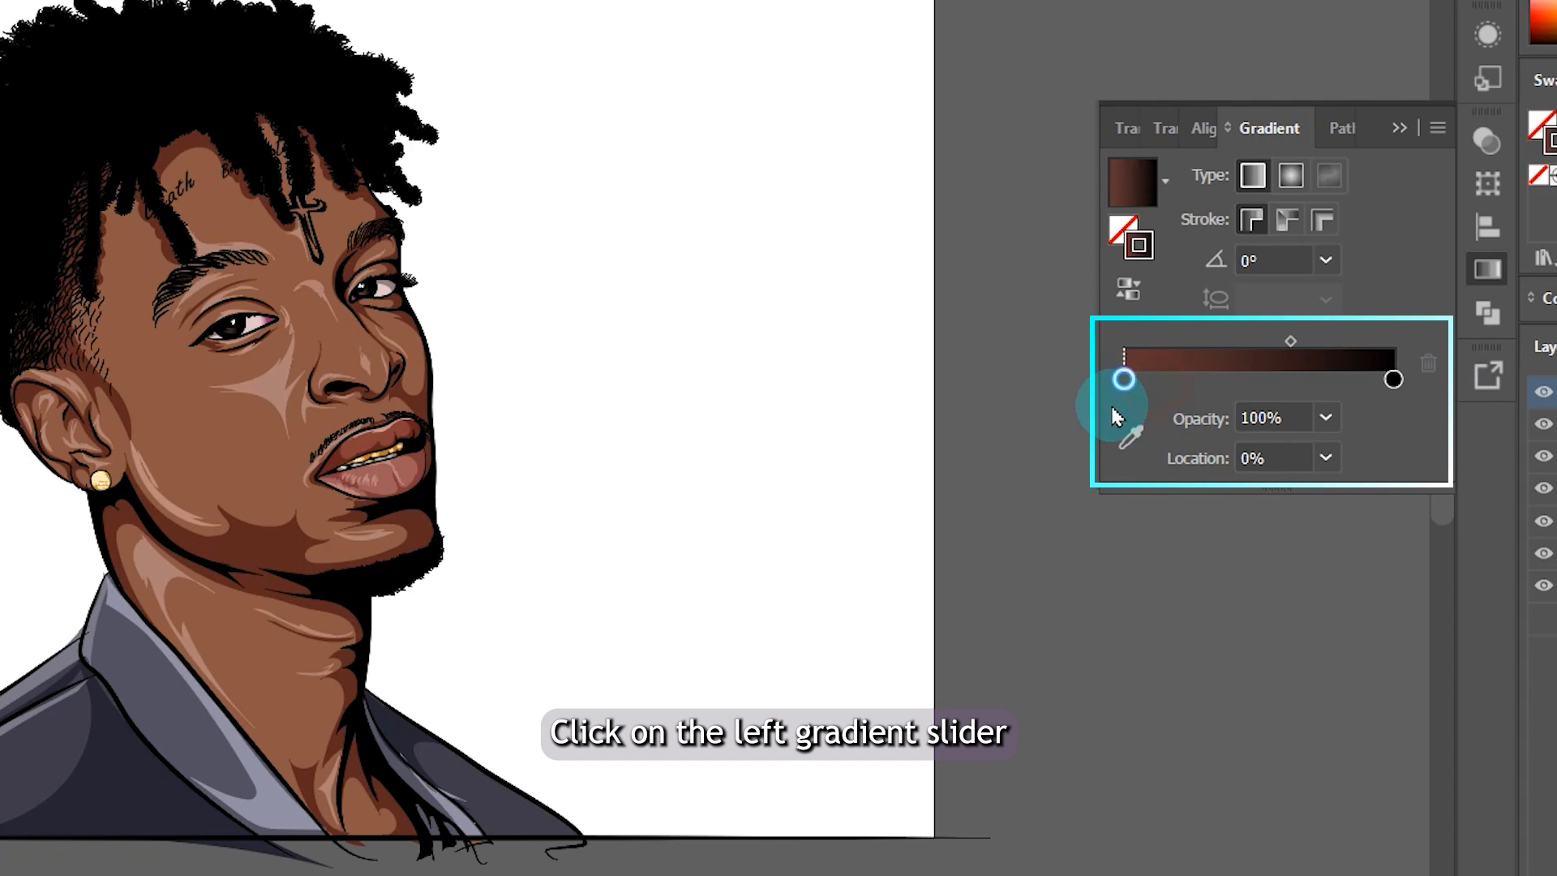
# - Sample the hair's black for the gradient's left stop and add a middle stop at 50% location
pyautogui.click(1140, 469)
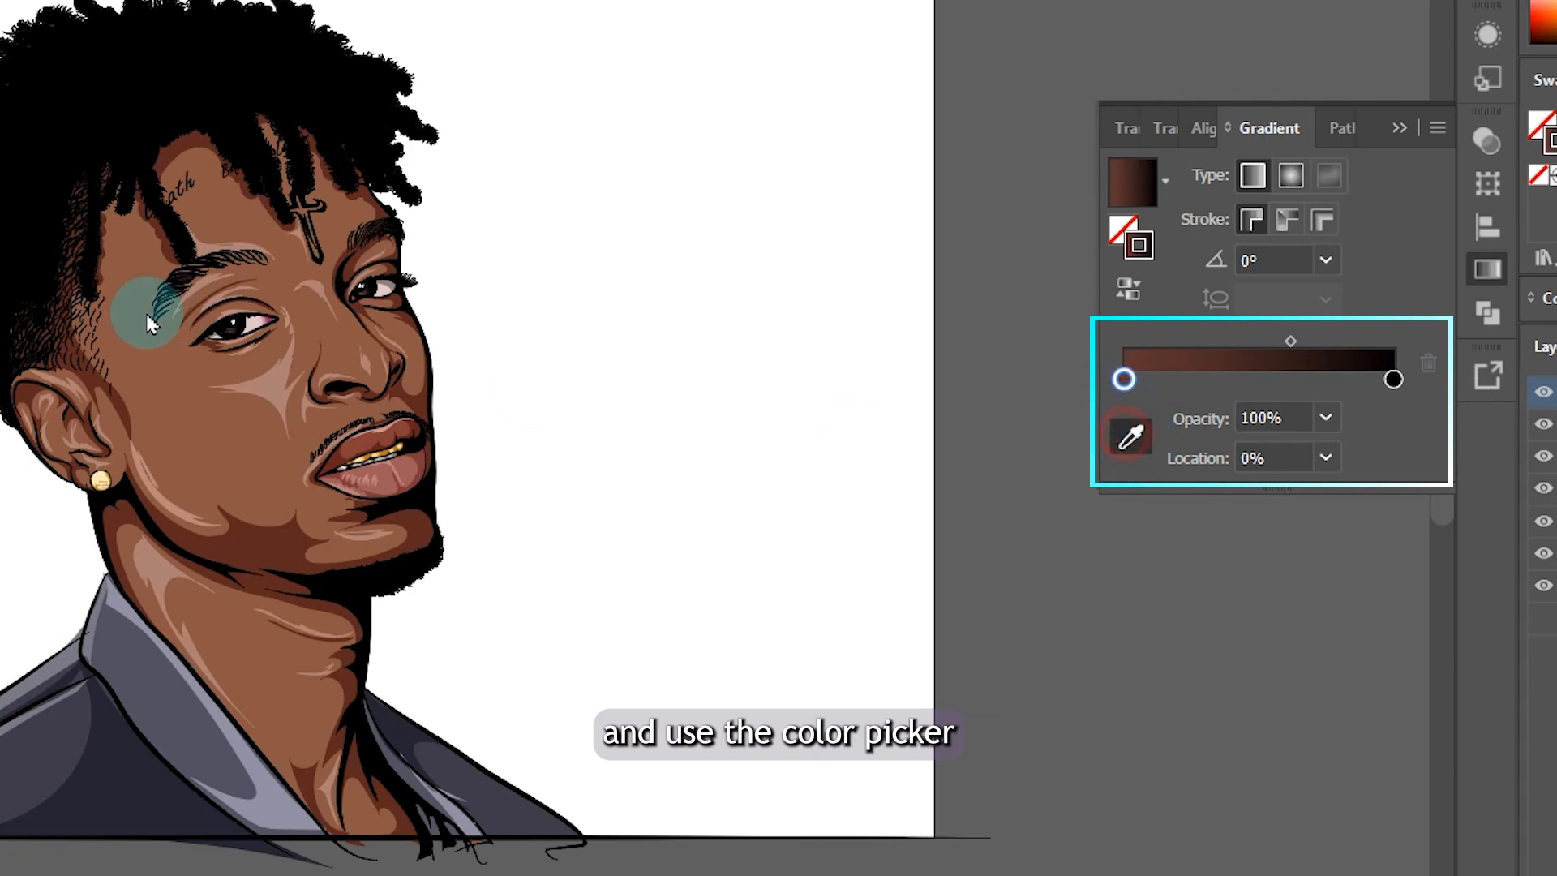
pyautogui.click(272, 209)
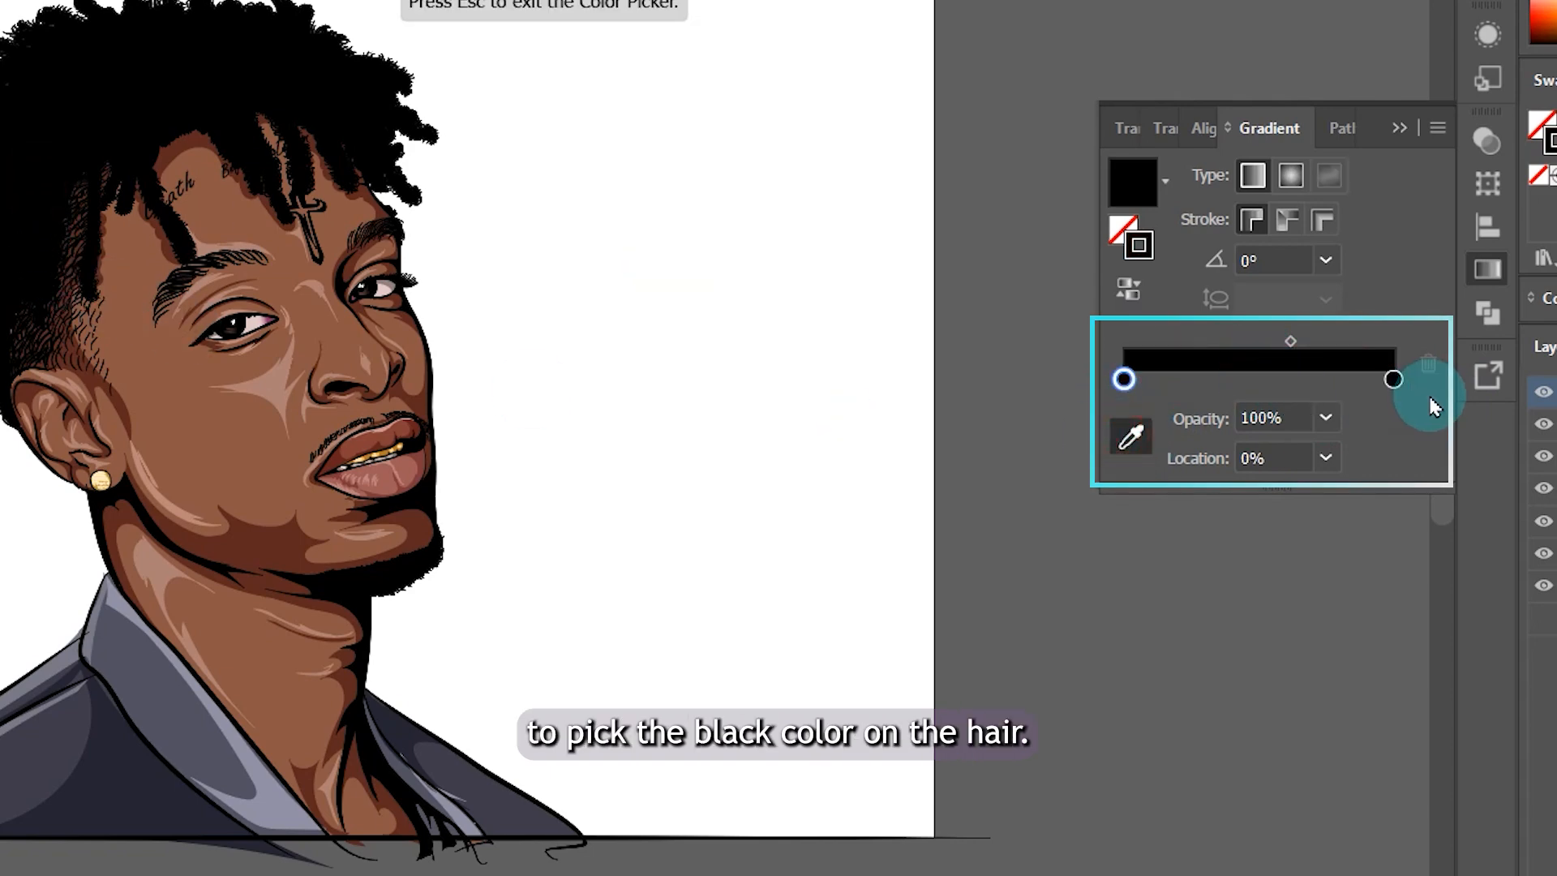
pyautogui.moveTo(1292, 347); pyautogui.dragTo(1272, 357)
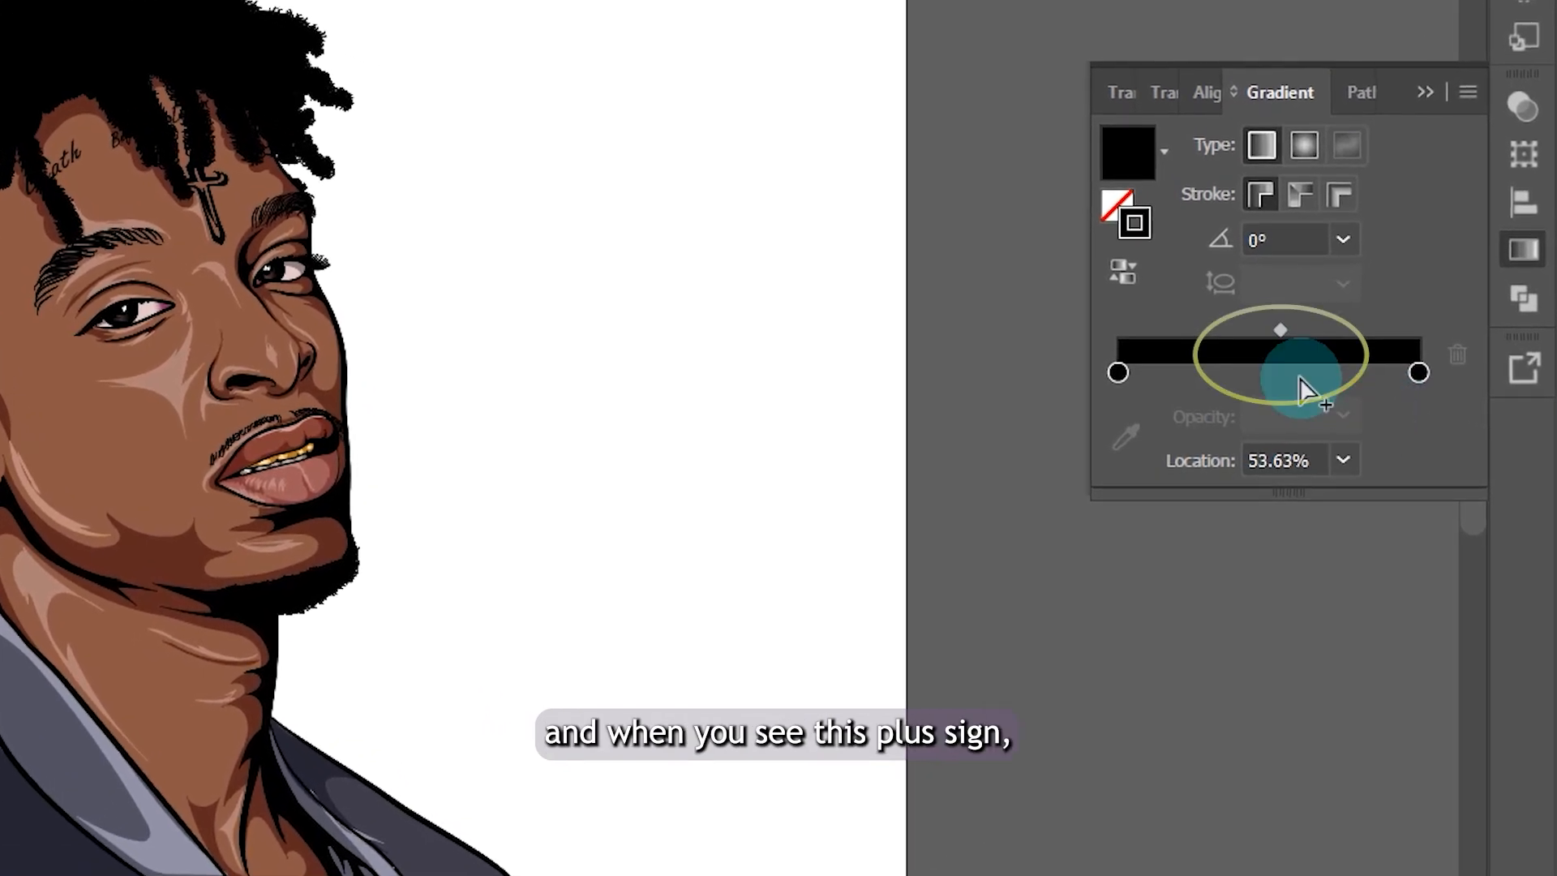
pyautogui.click(1282, 369)
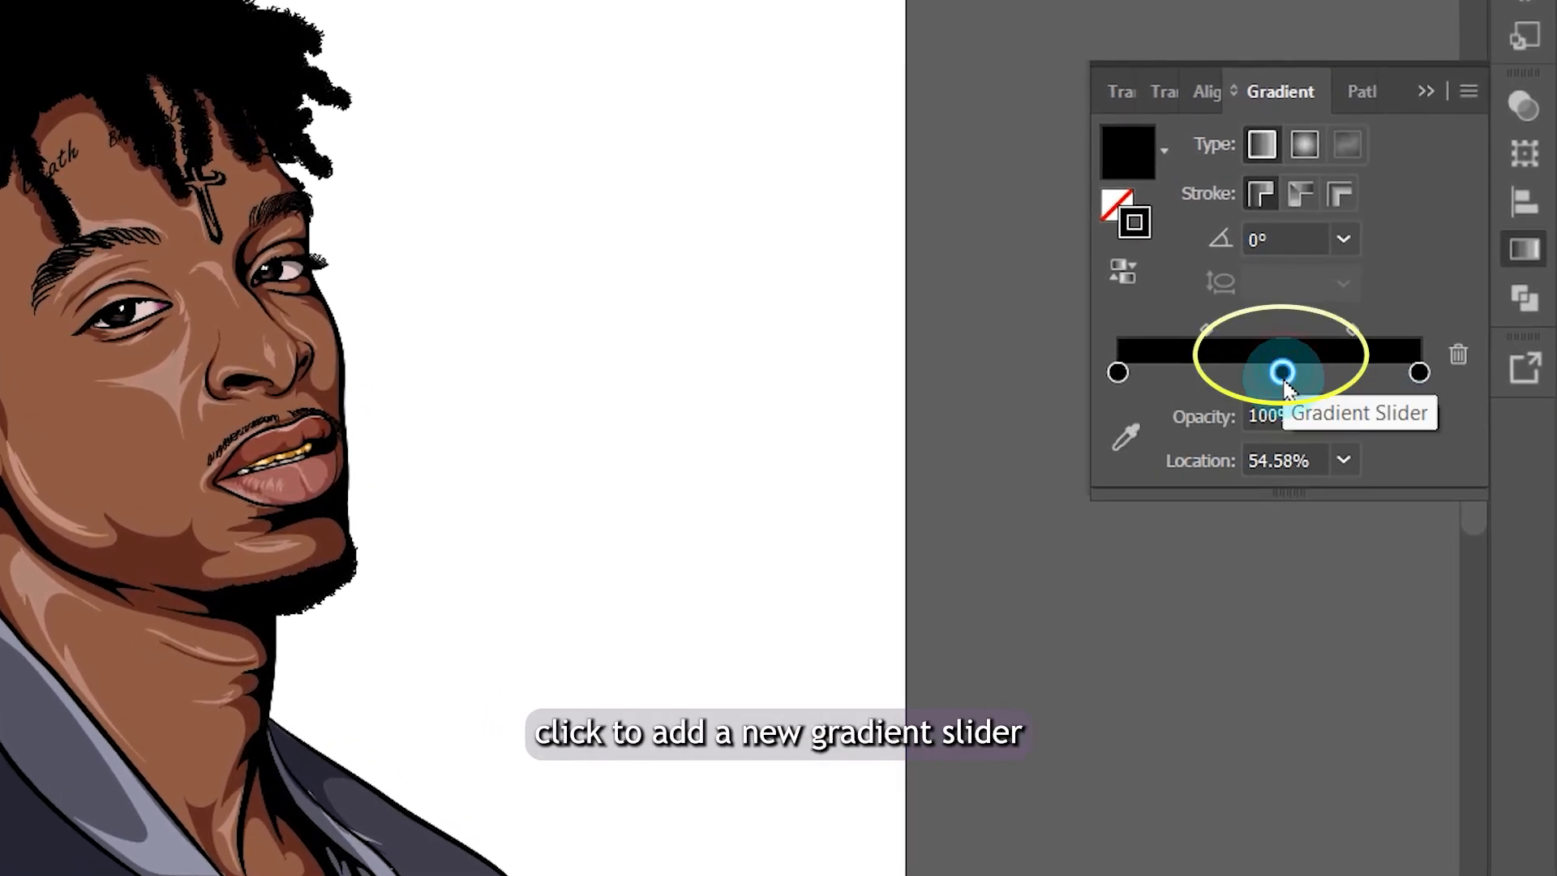
pyautogui.click(1344, 459)
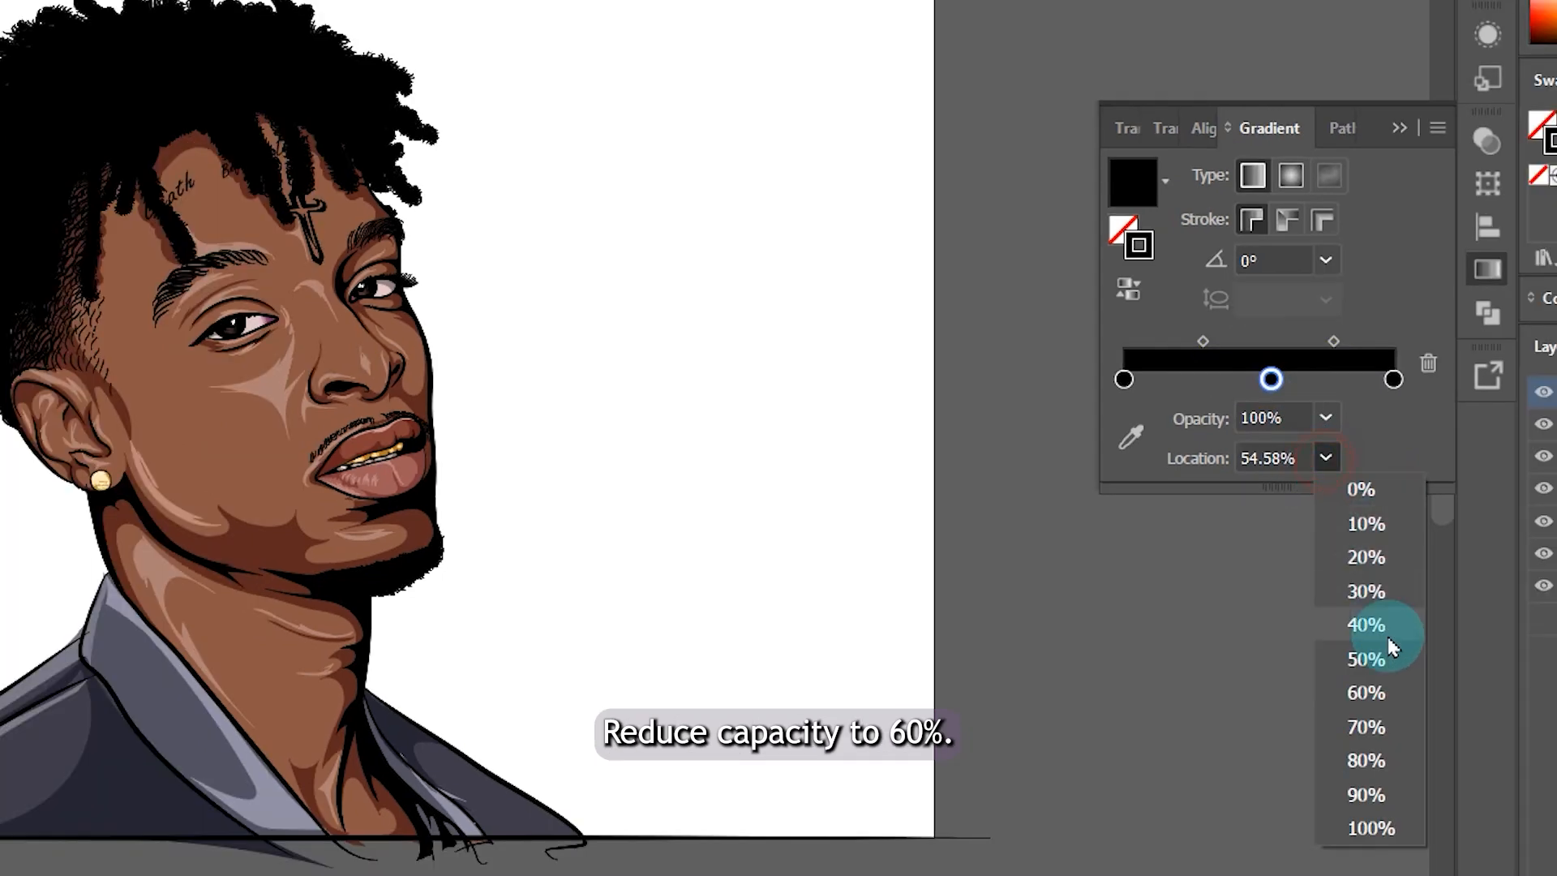
pyautogui.click(1393, 670)
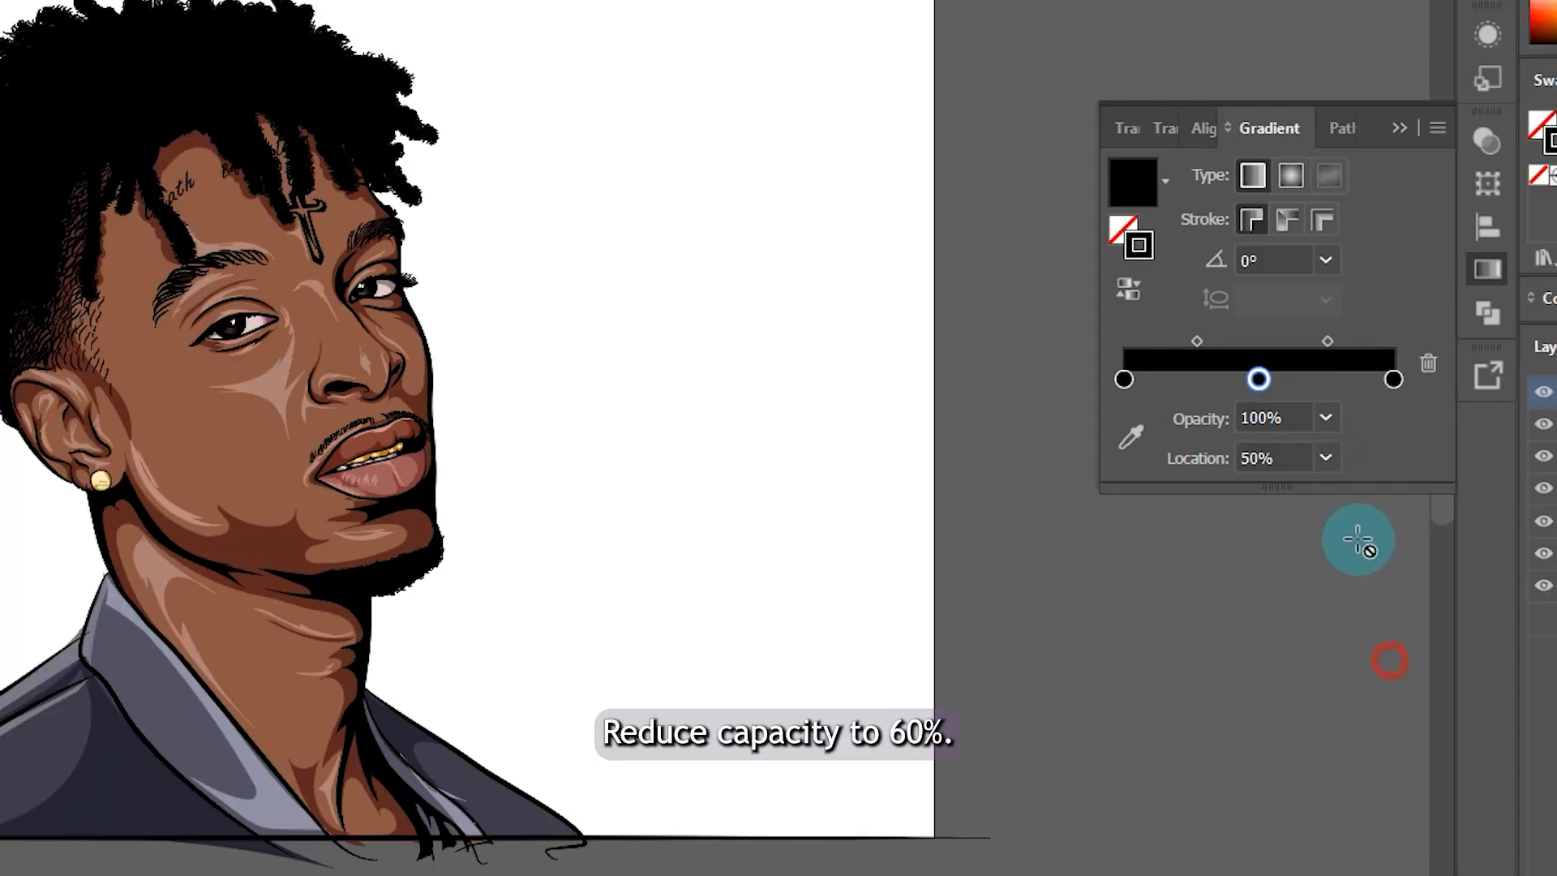
# - Set the middle gradient stop's colour to an off-white of R 221, G 197, B 189 (ddc5bd)
pyautogui.click(1257, 379)
pyautogui.doubleClick(1258, 379)
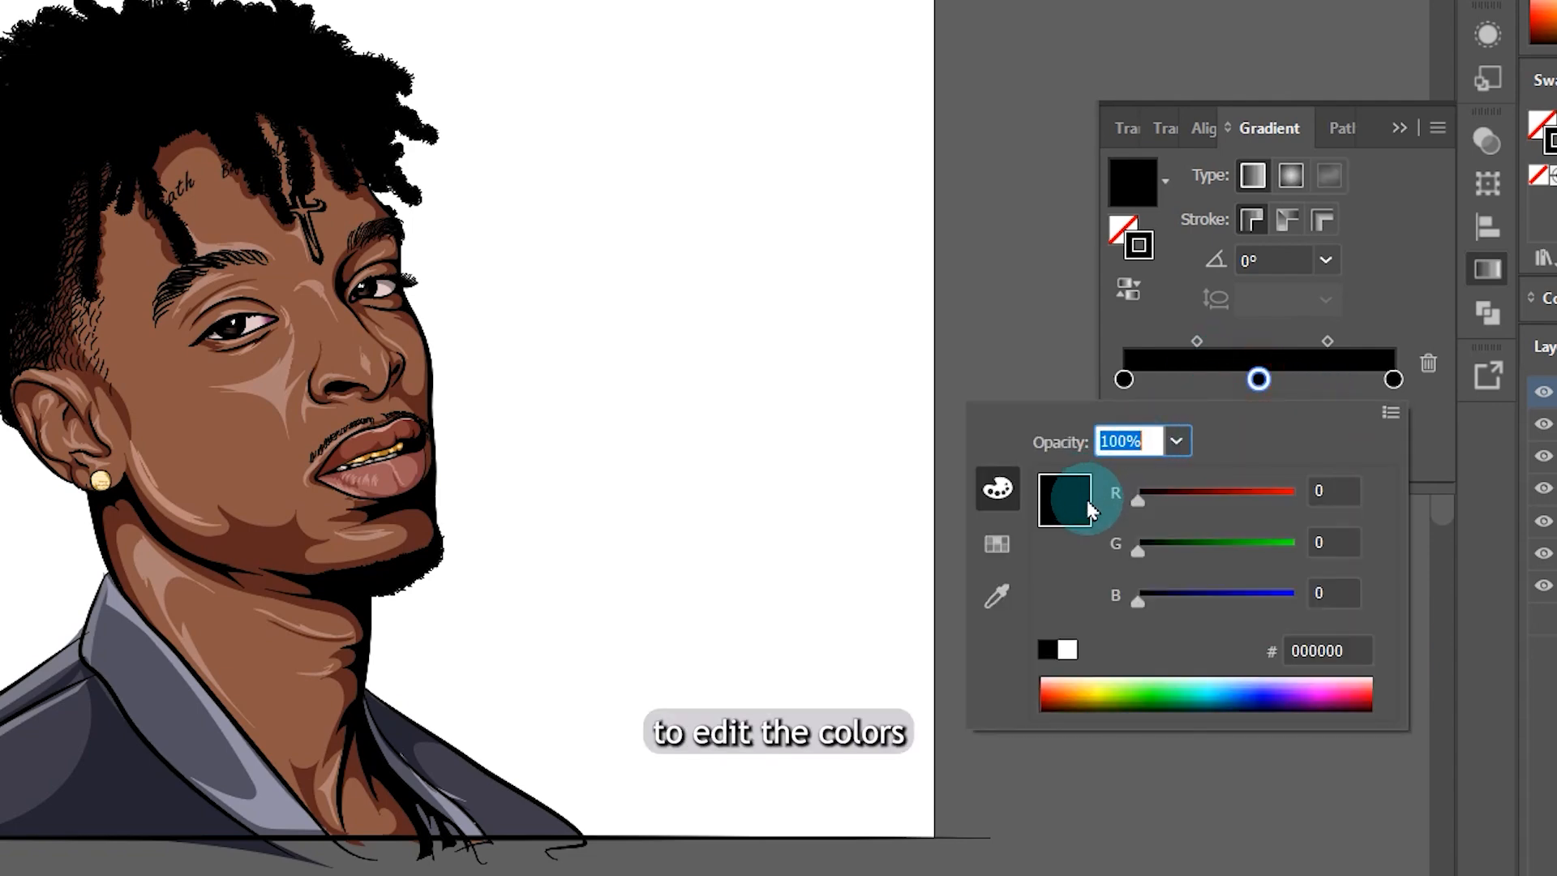
pyautogui.moveTo(1170, 570); pyautogui.dragTo(1188, 500)
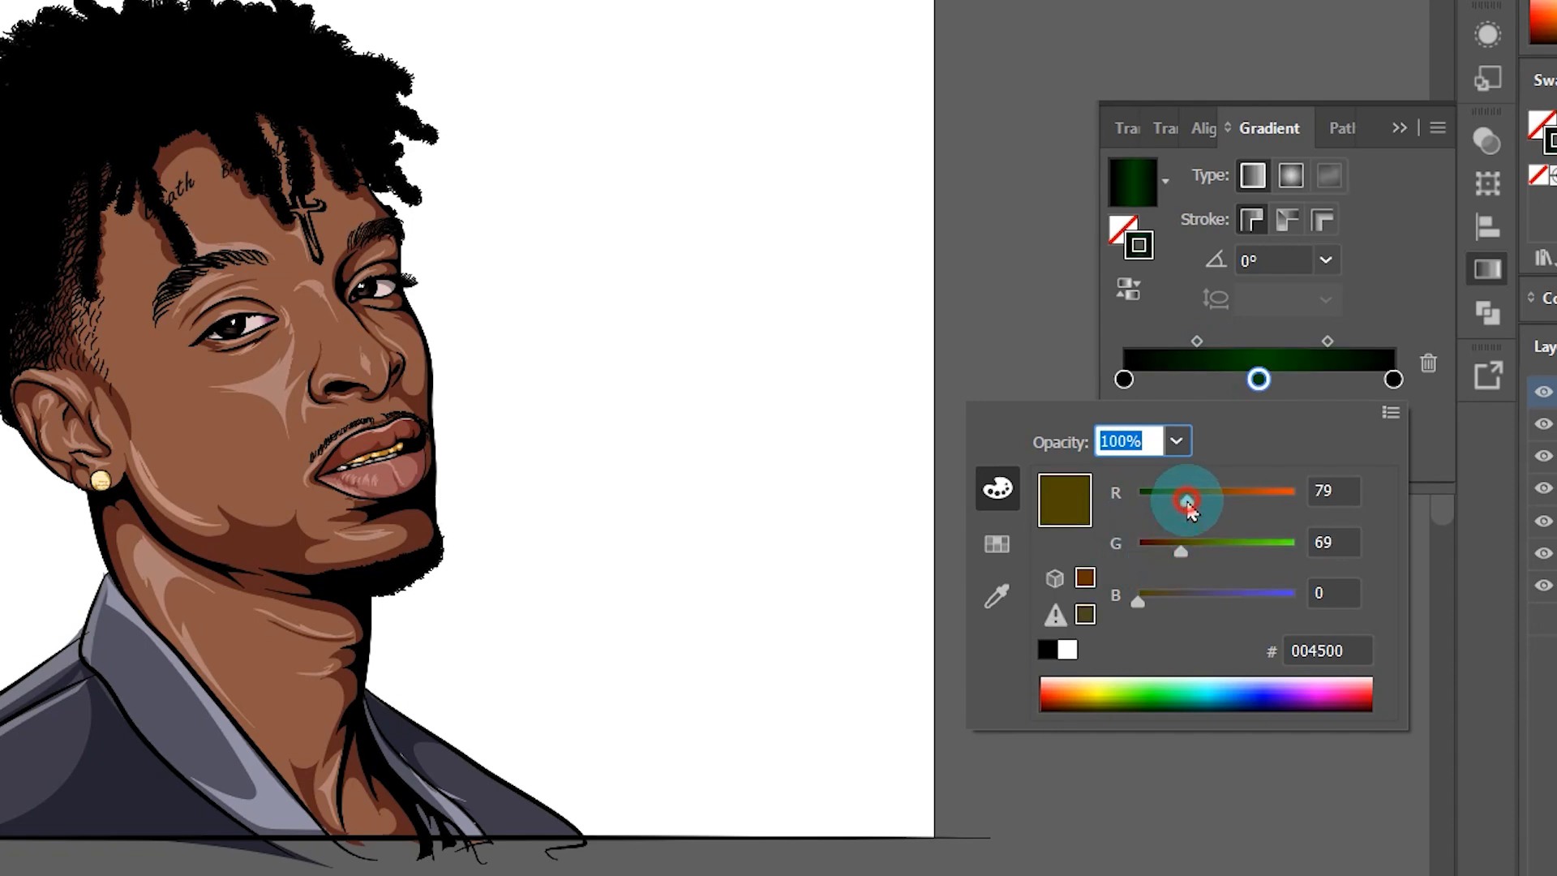
pyautogui.click(1228, 600)
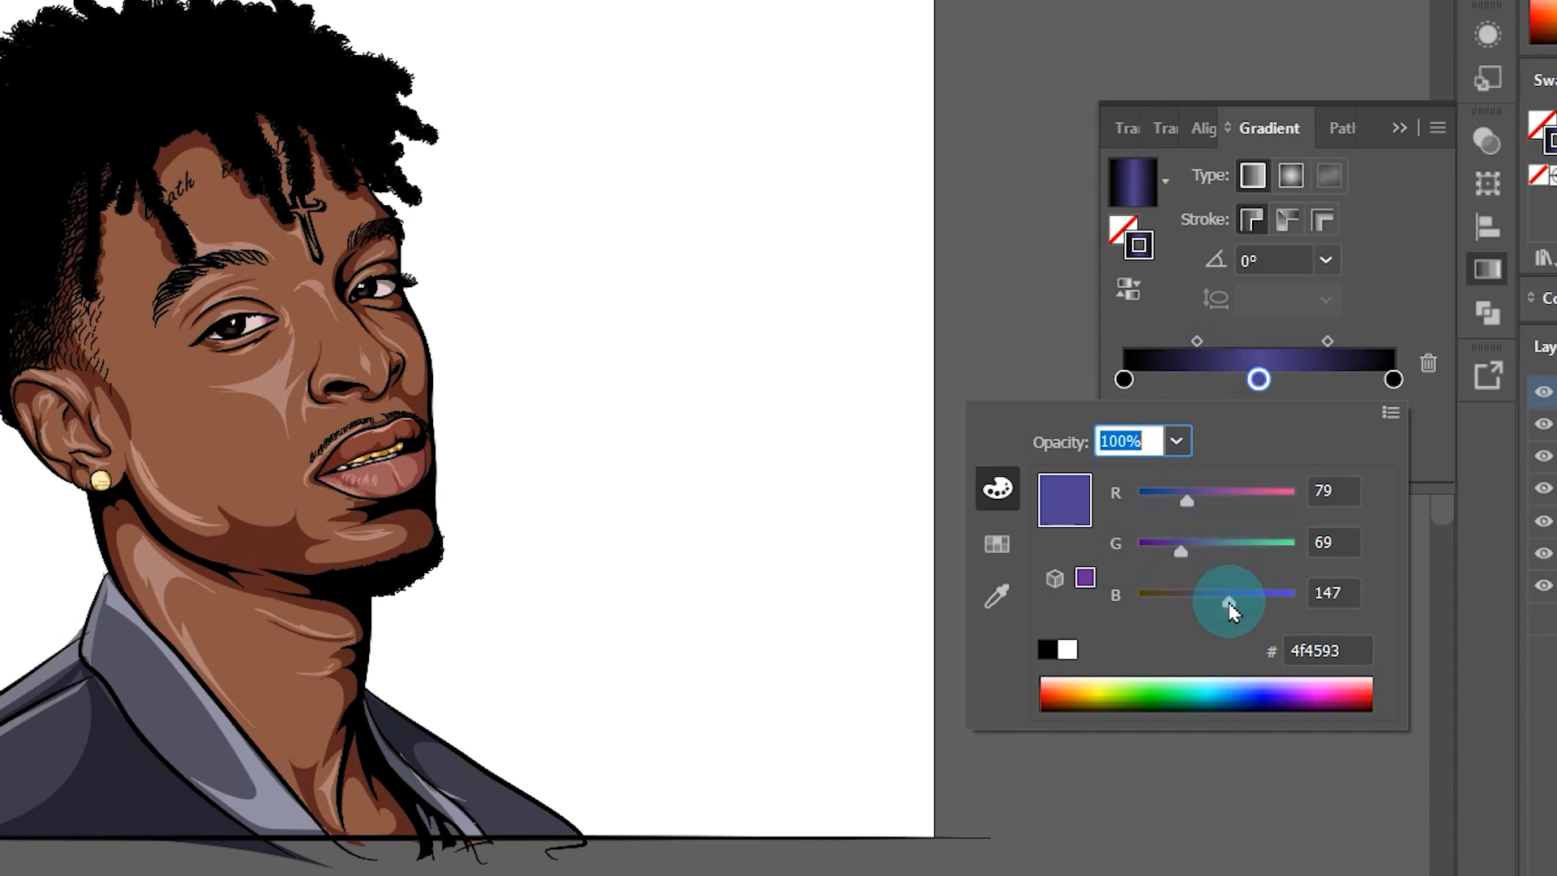
pyautogui.click(1239, 548)
pyautogui.click(1265, 497)
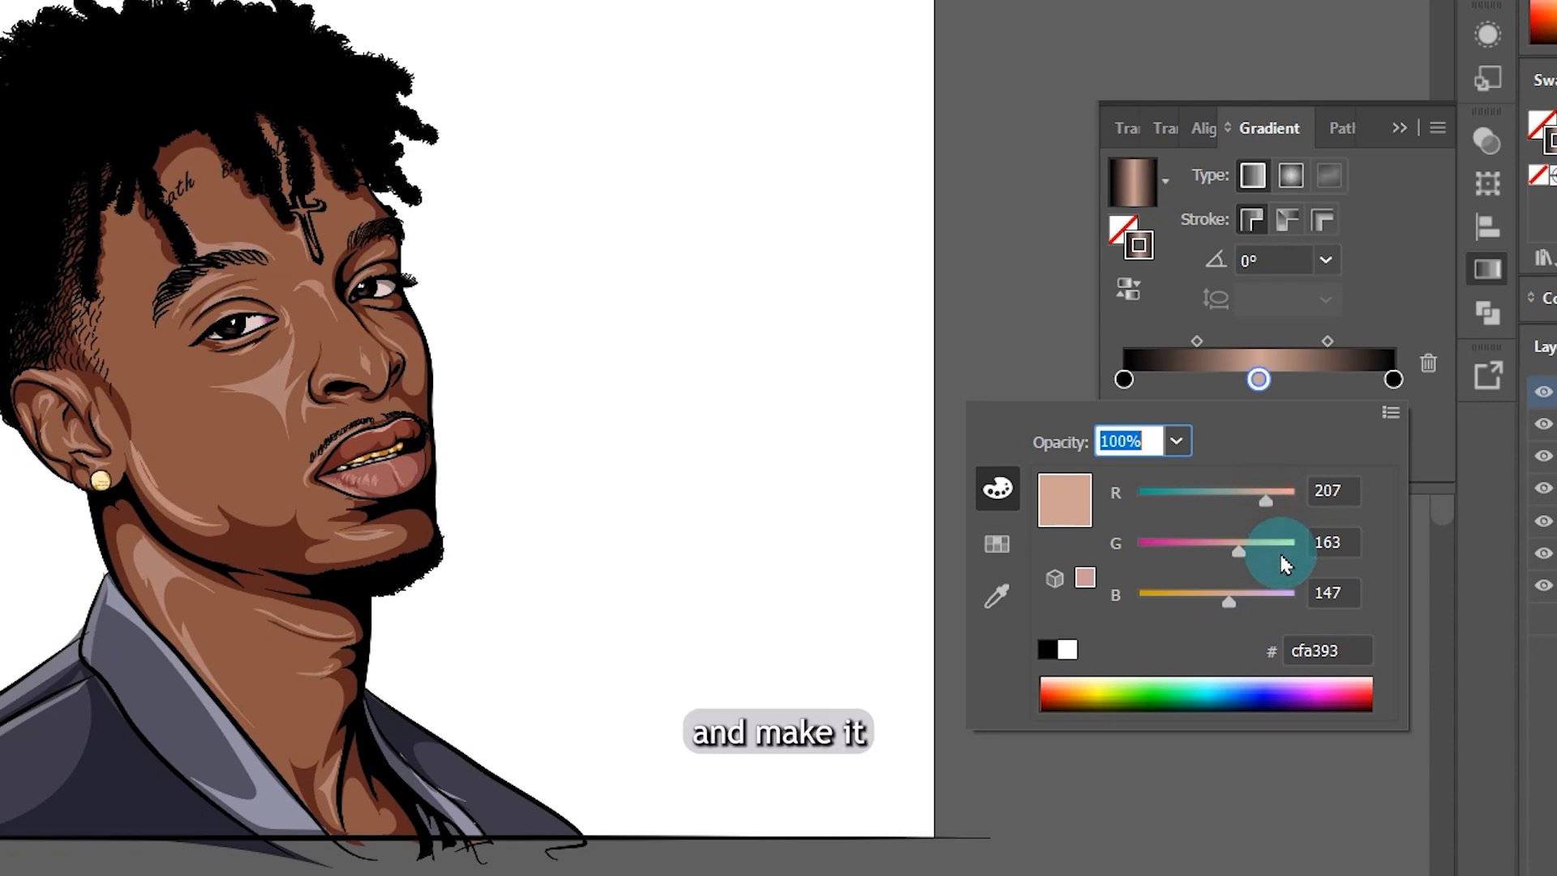
pyautogui.click(1268, 600)
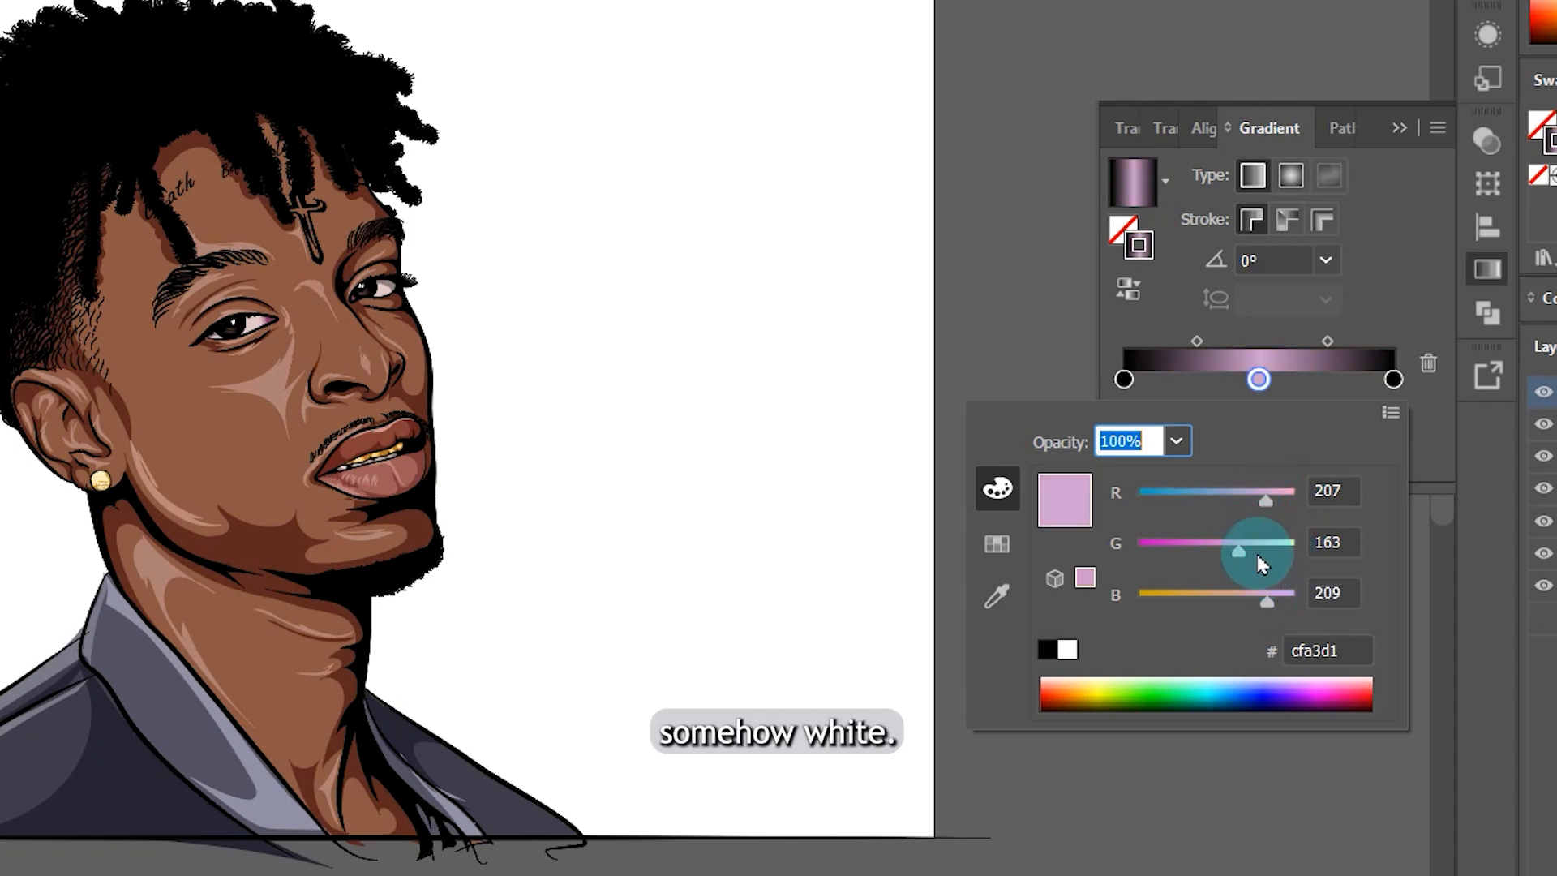
pyautogui.click(1260, 551)
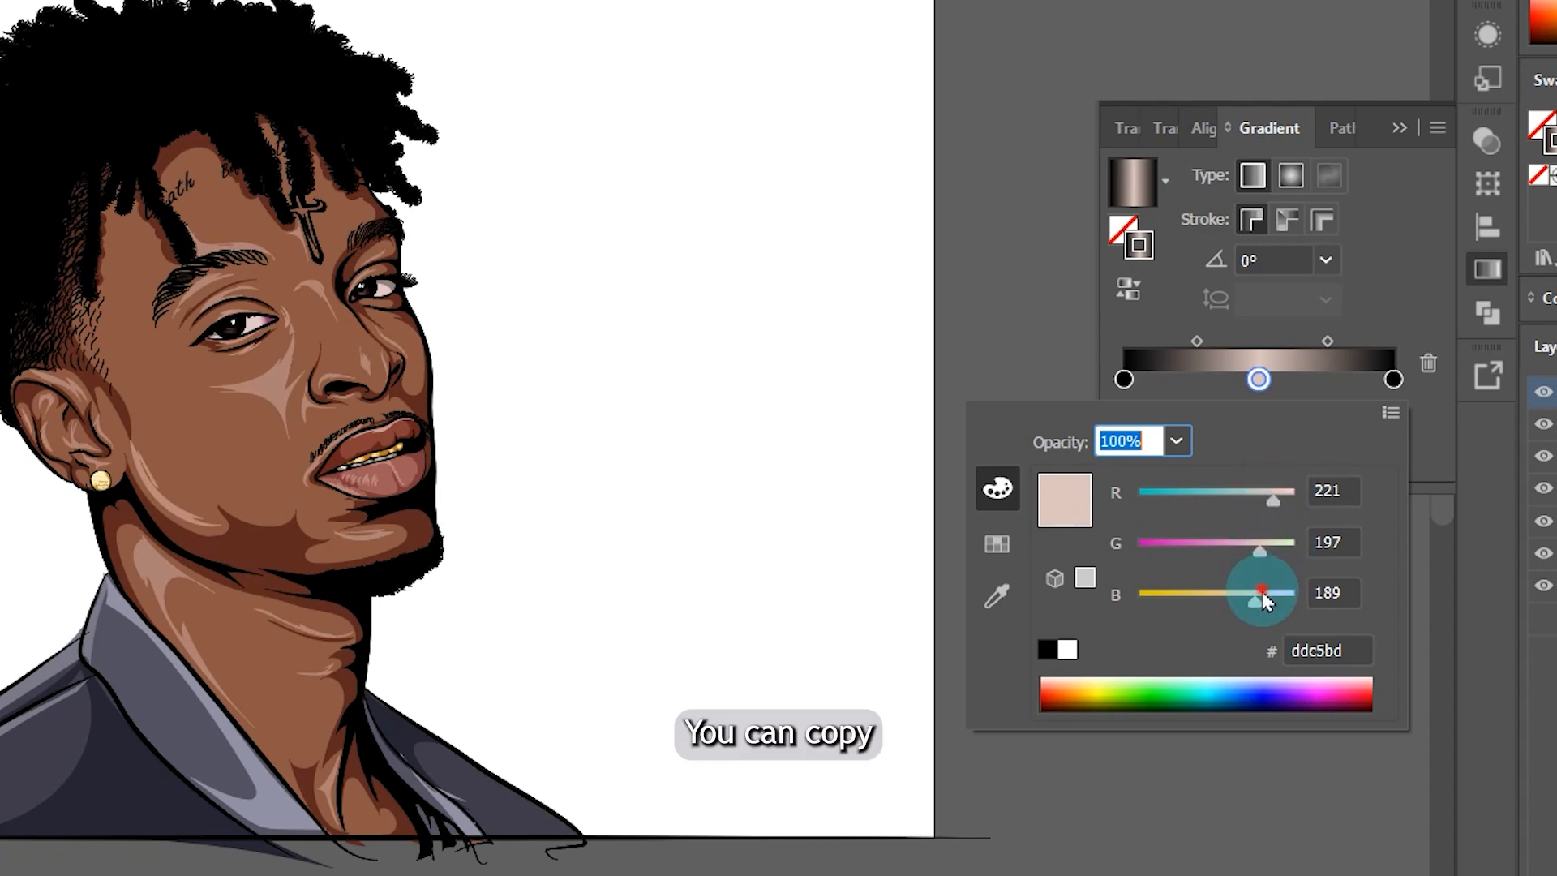
pyautogui.moveTo(1260, 553); pyautogui.dragTo(1259, 550)
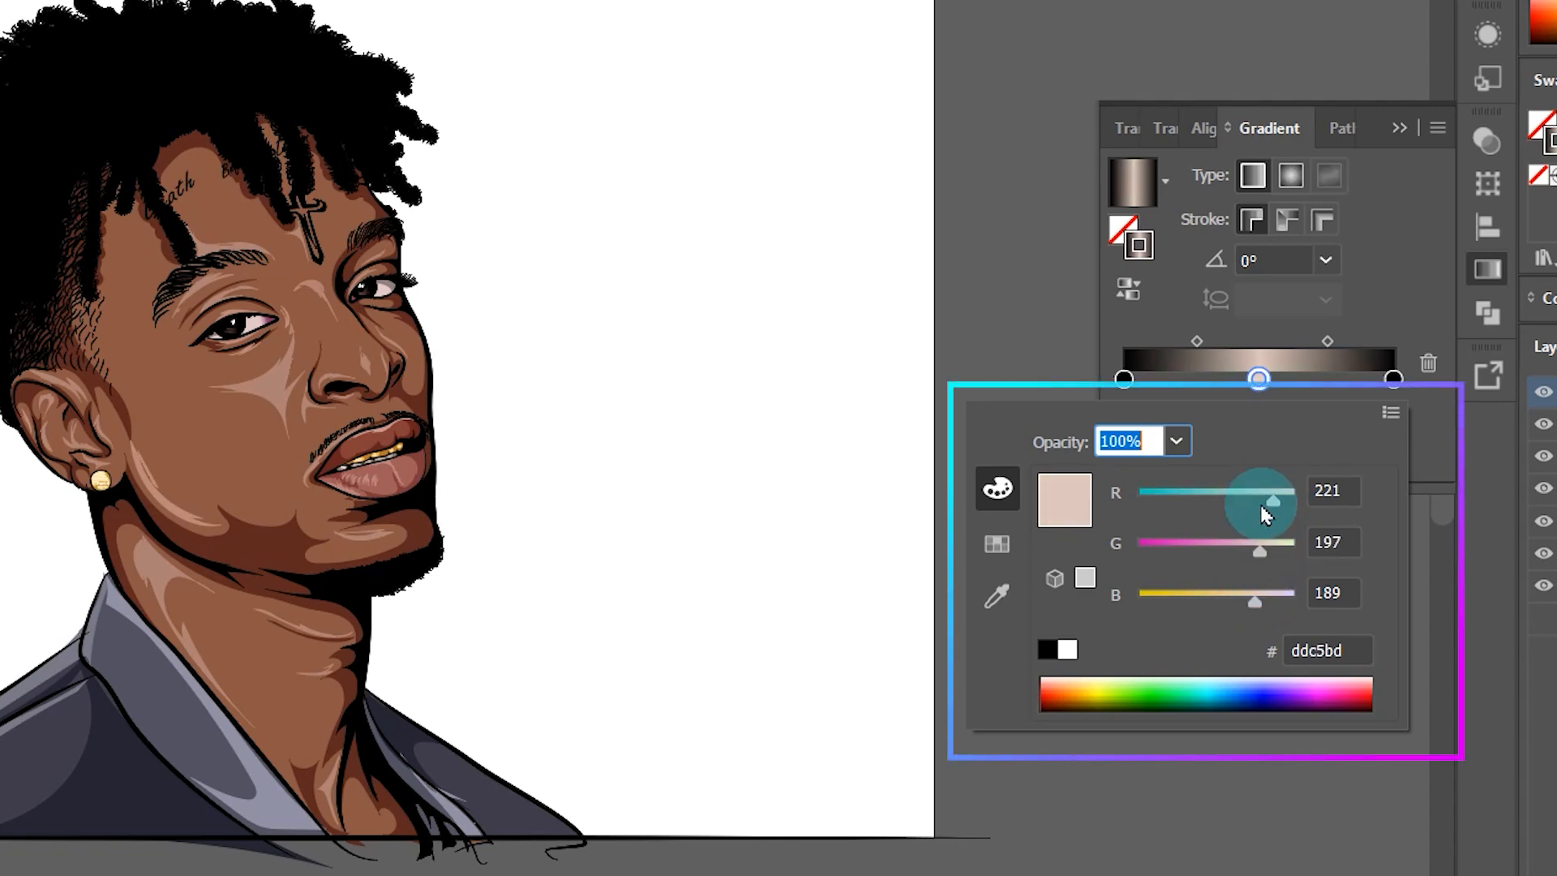
# - Reduce the middle gradient stop's opacity to 60%
pyautogui.click(1176, 441)
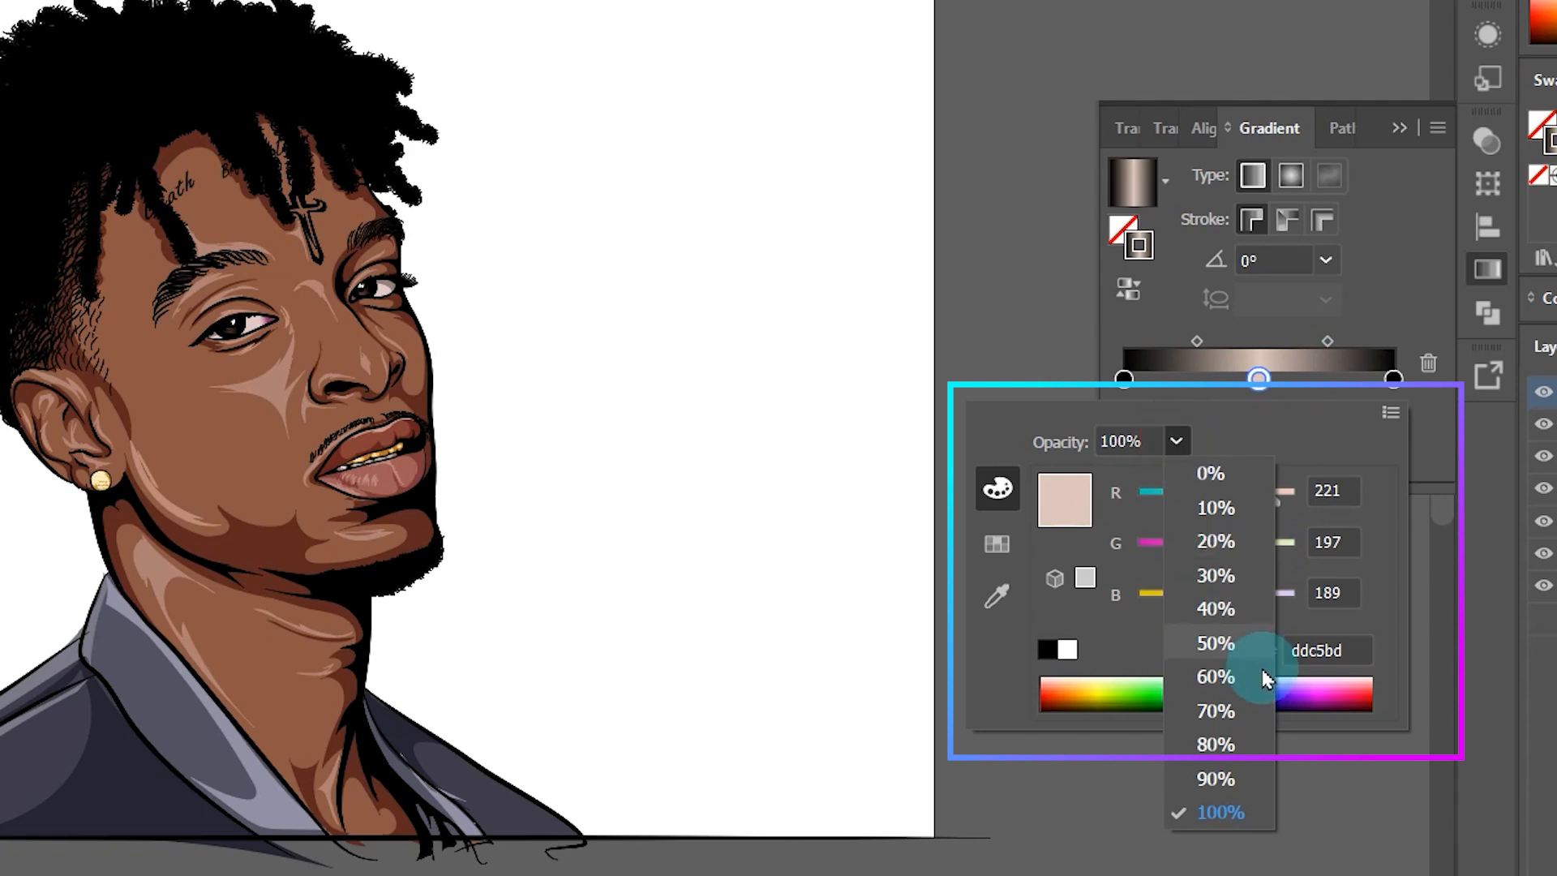
pyautogui.click(1221, 676)
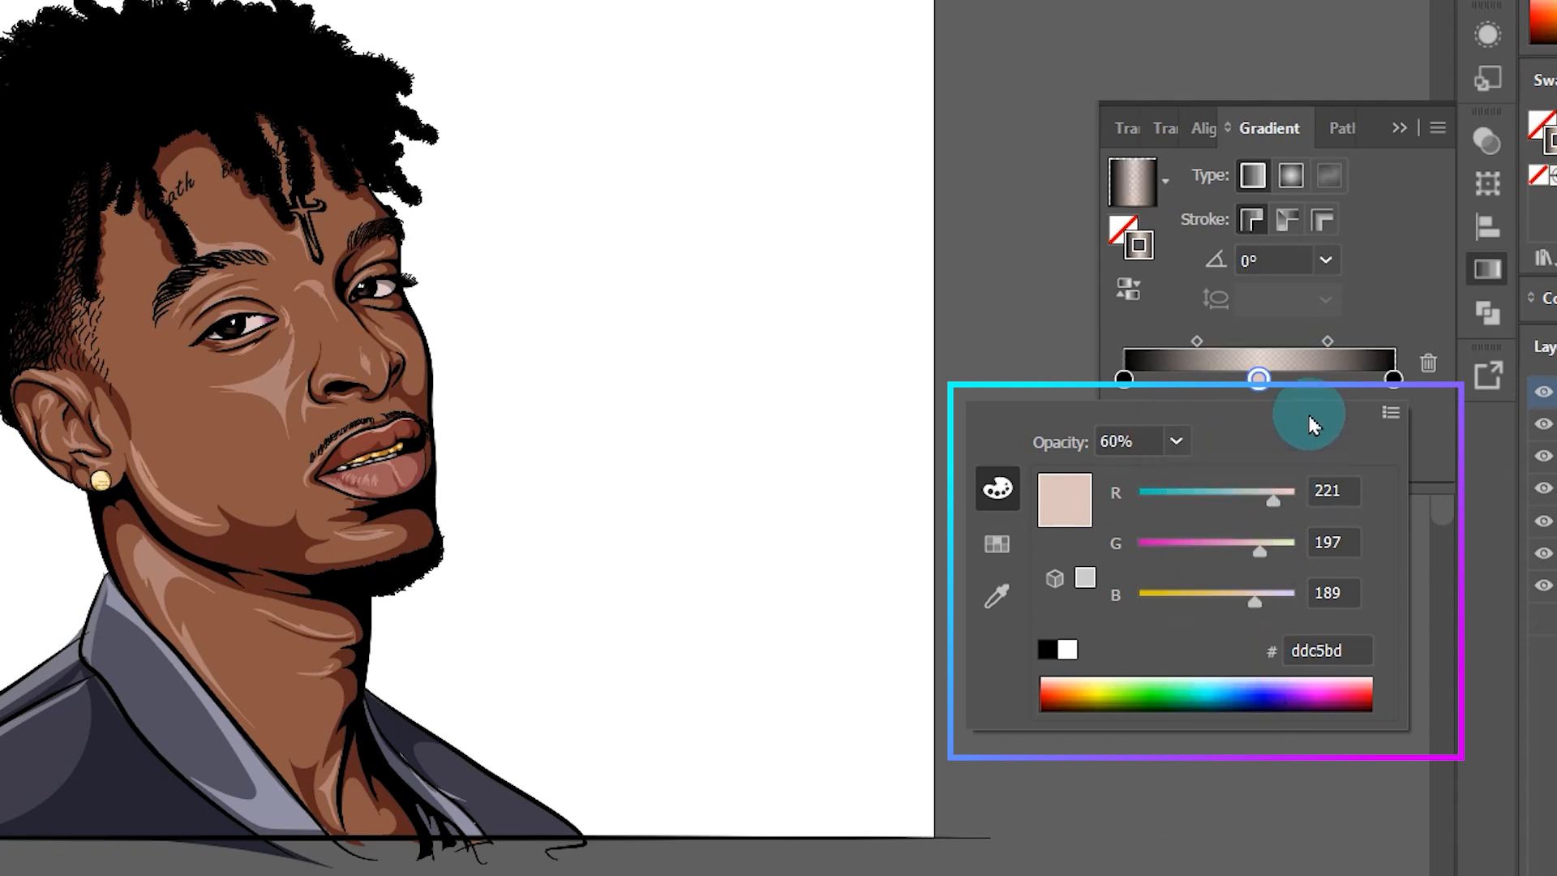
pyautogui.click(1486, 272)
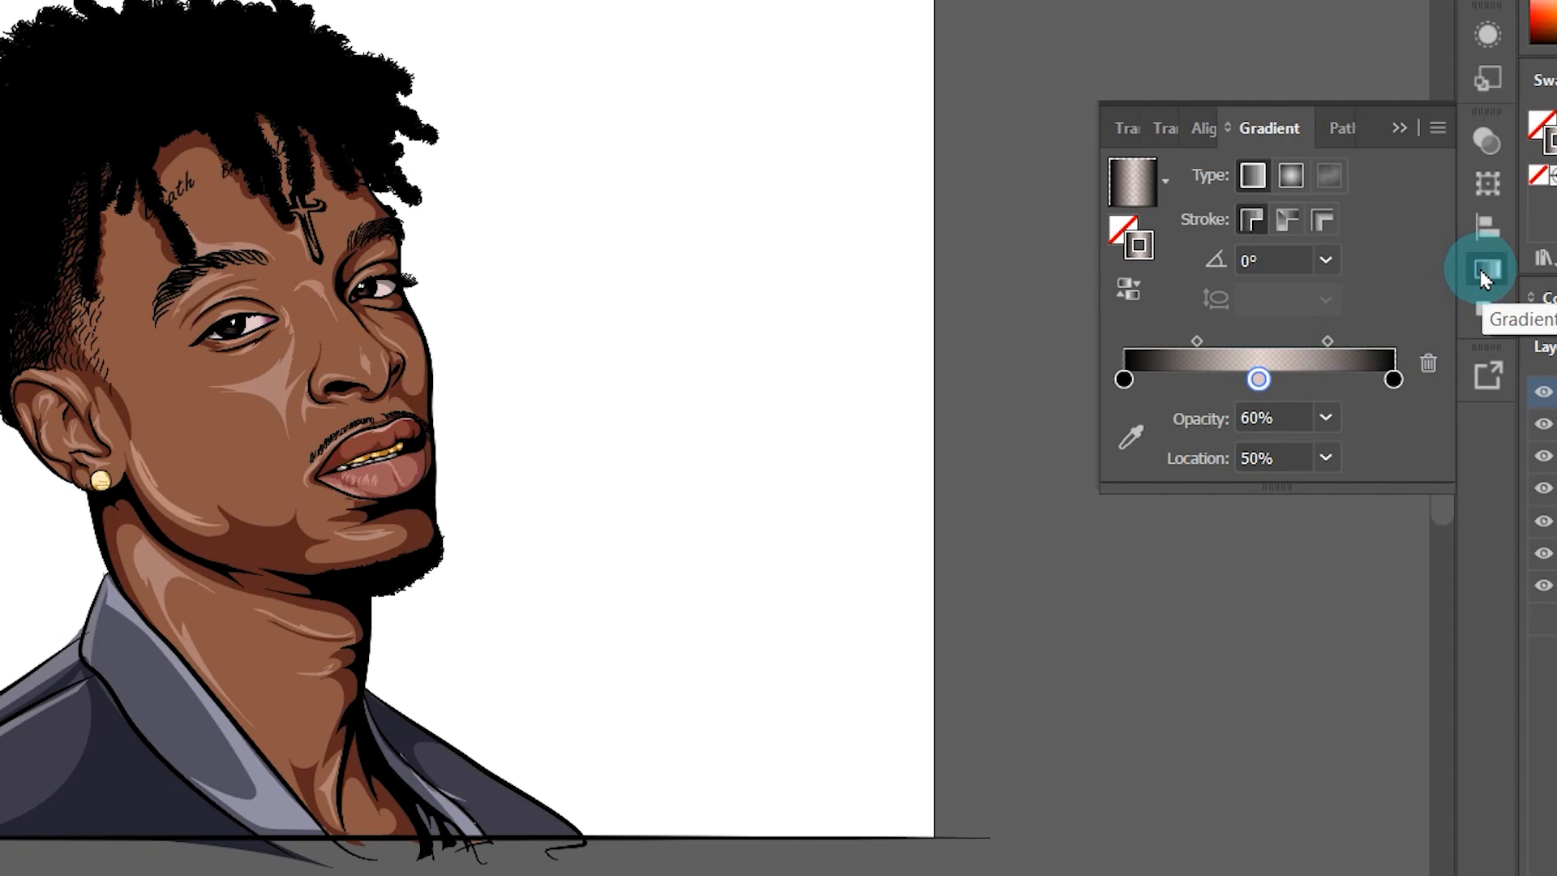
pyautogui.click(1481, 273)
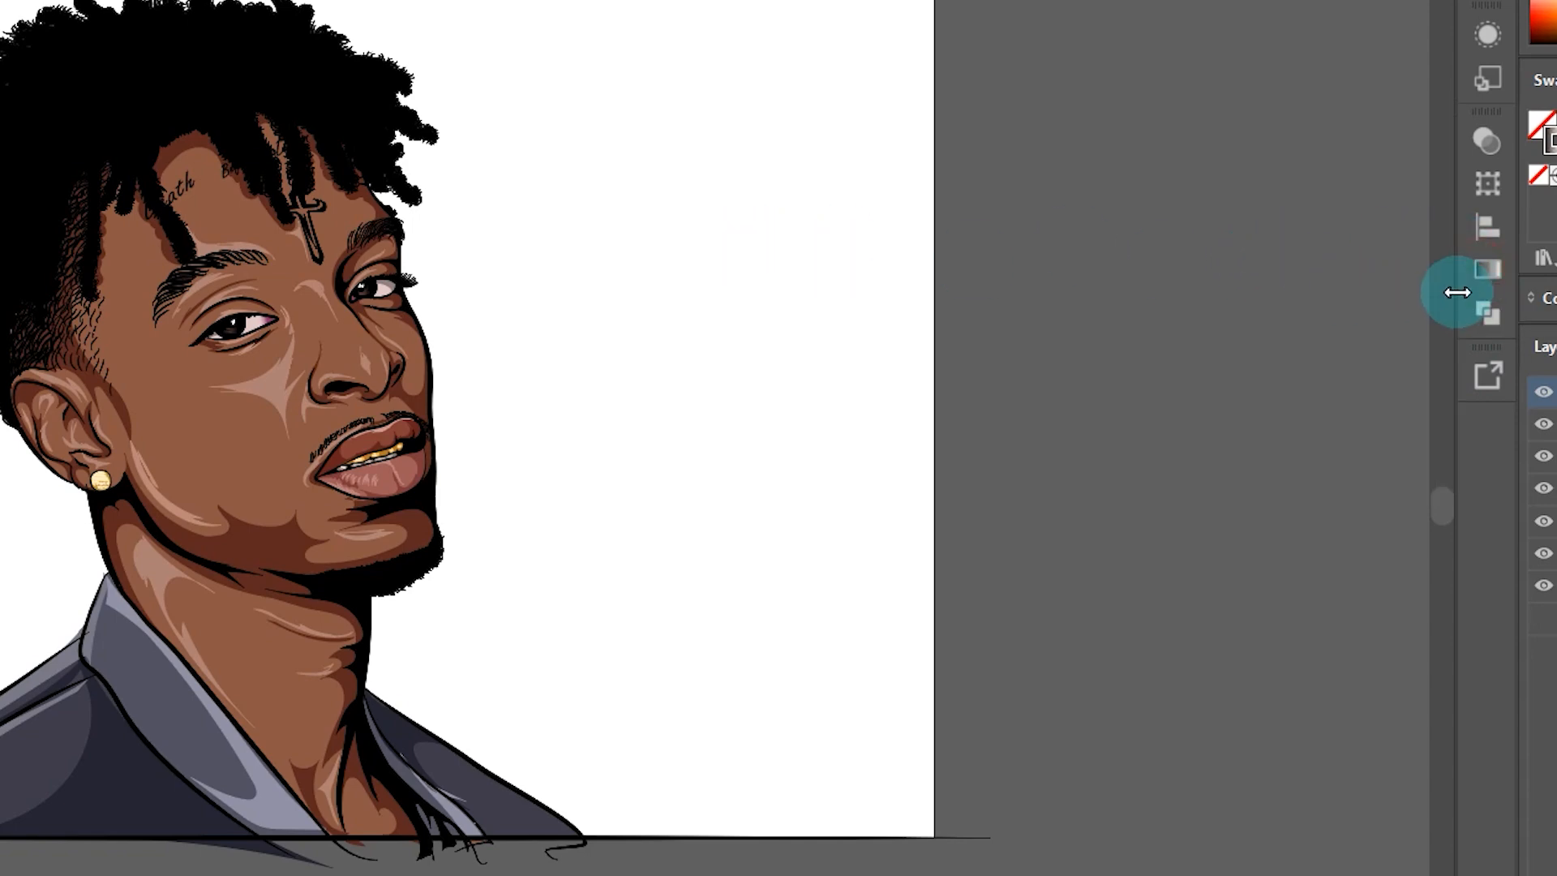
# - Move the gradient's midpoints closer to the middle stop, with the right one at 32.07% and the left one at 69.72%
pyautogui.click(1487, 269)
pyautogui.moveTo(1327, 381); pyautogui.dragTo(1315, 379)
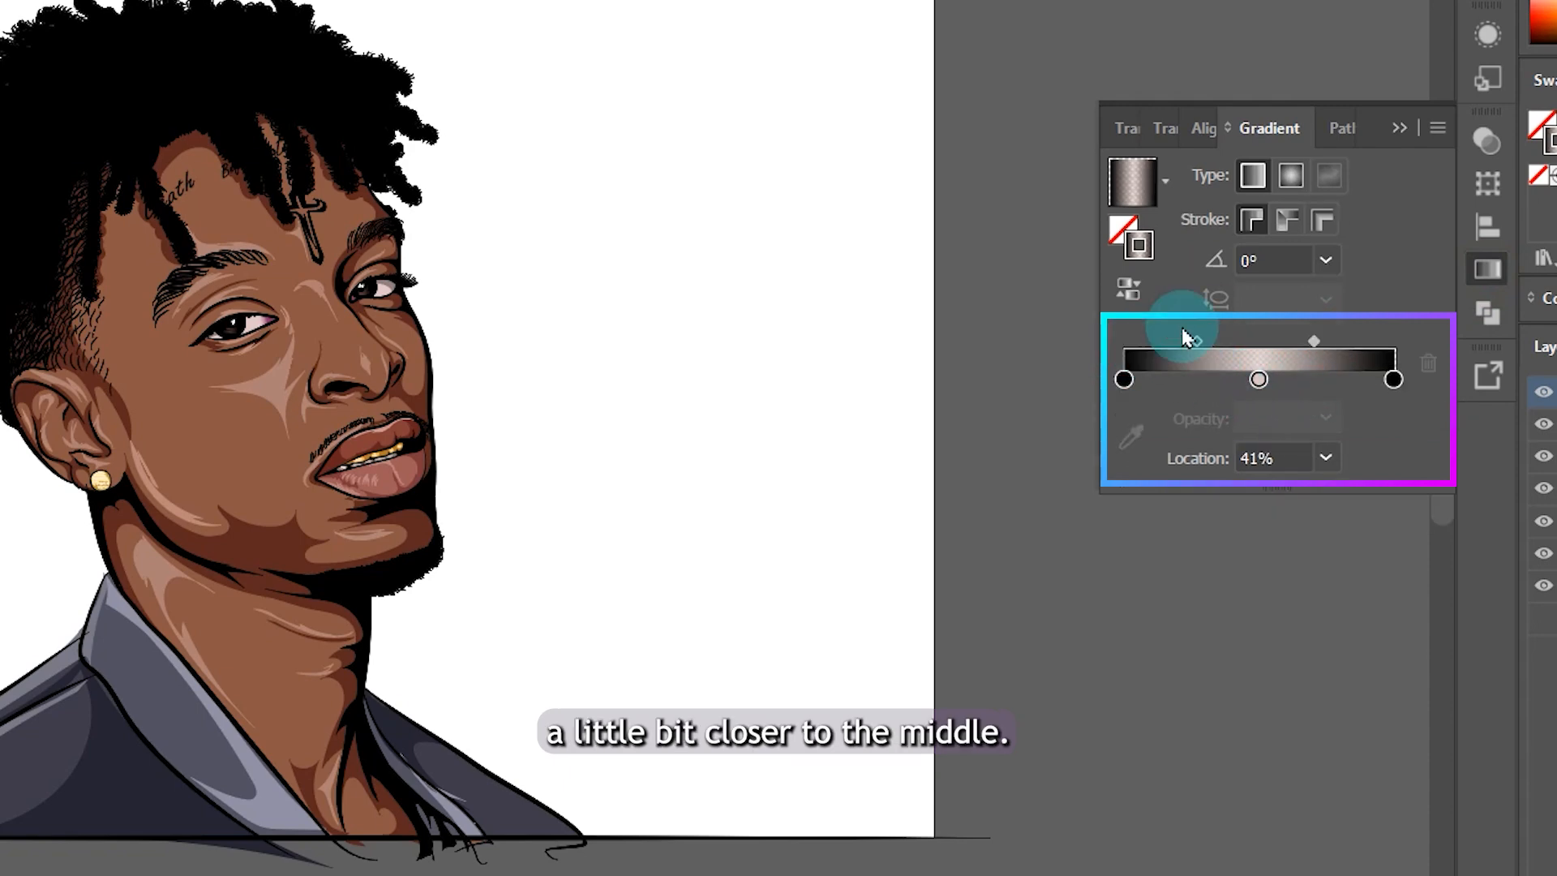
pyautogui.click(1313, 344)
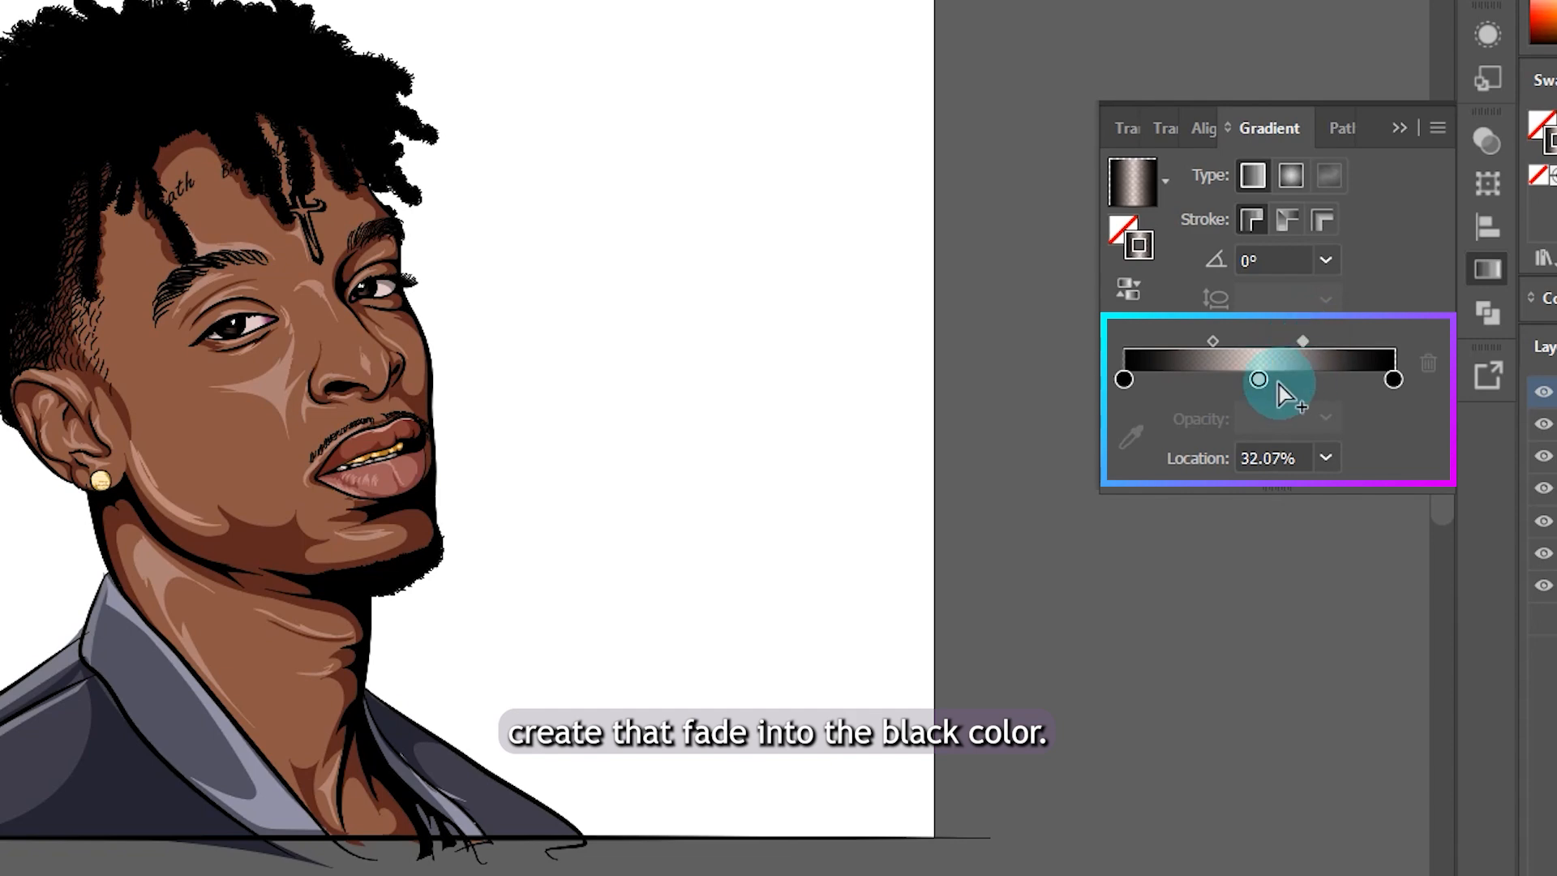
pyautogui.click(1217, 347)
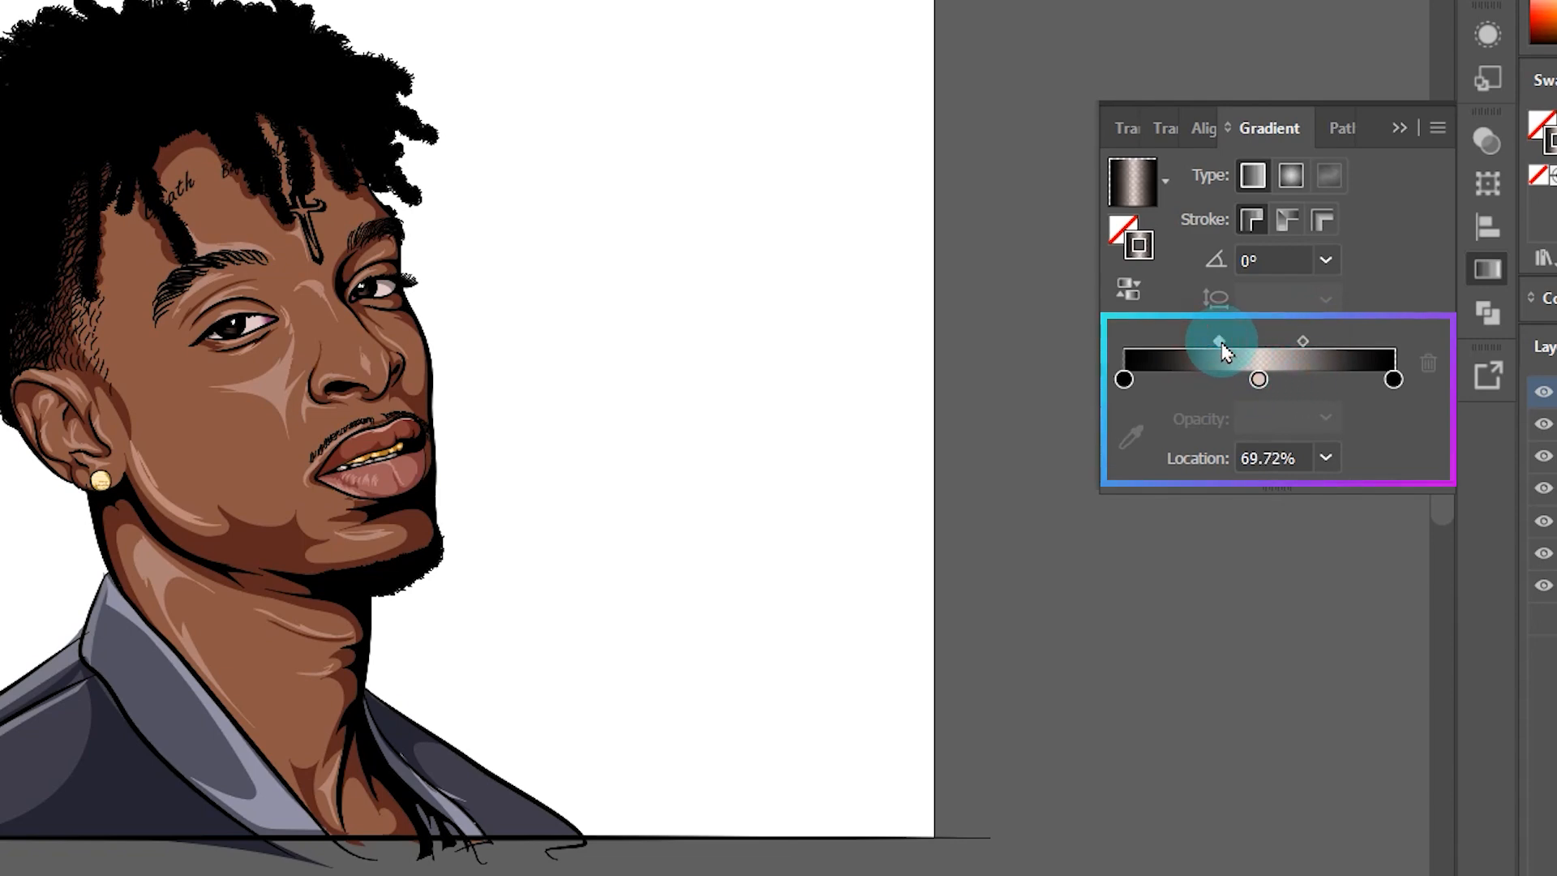
pyautogui.click(1476, 268)
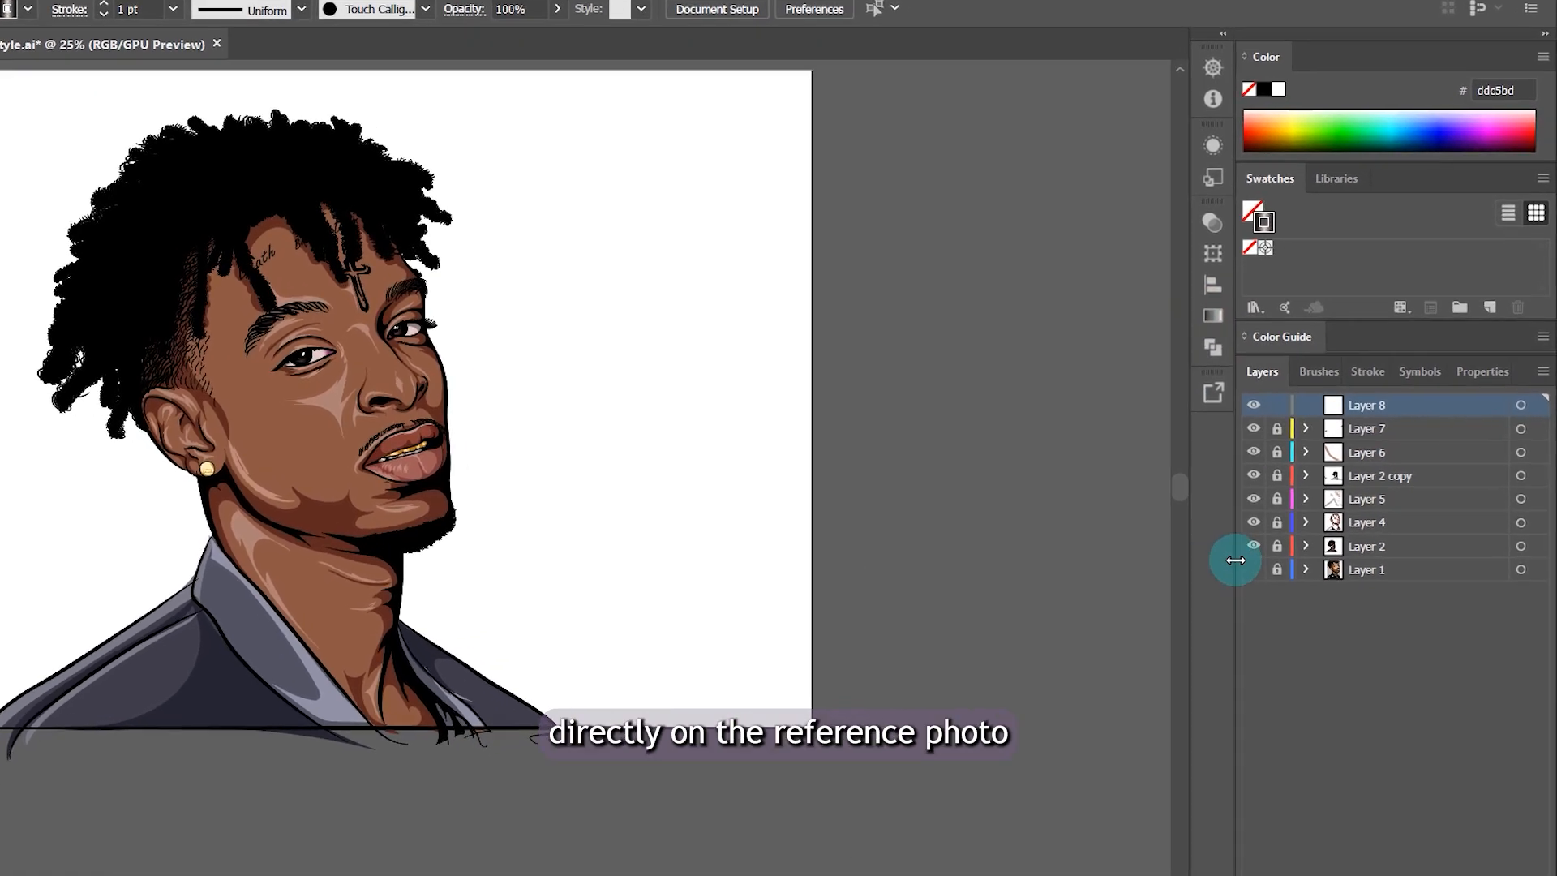
# - Show the reference photo on Layer 1 and hide every other layer except the empty Layer 8
pyautogui.click(1254, 569)
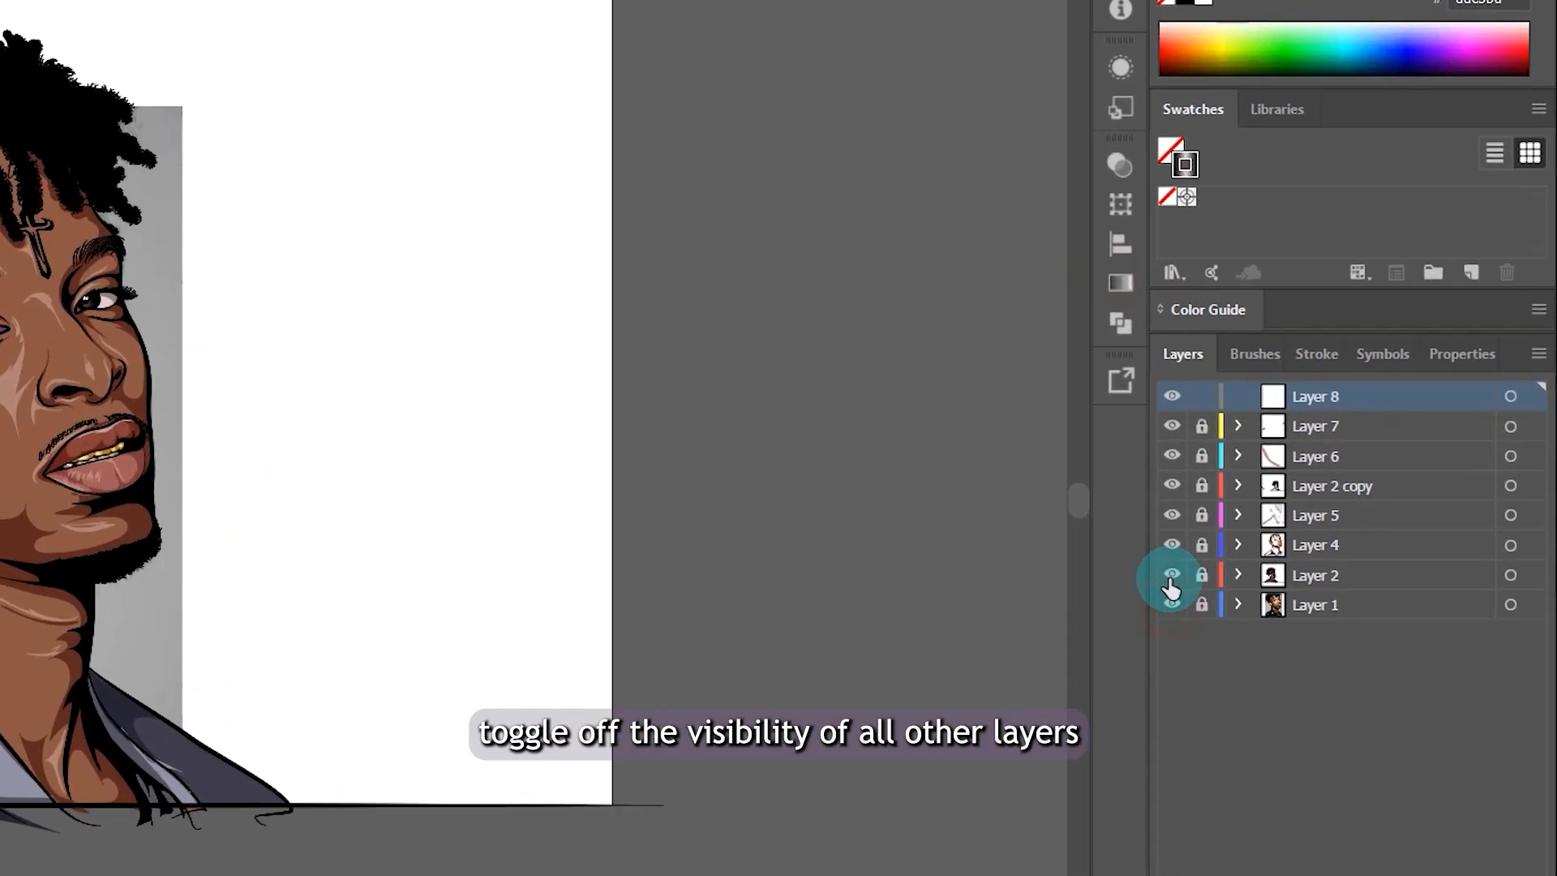
pyautogui.moveTo(1189, 569); pyautogui.dragTo(1140, 432)
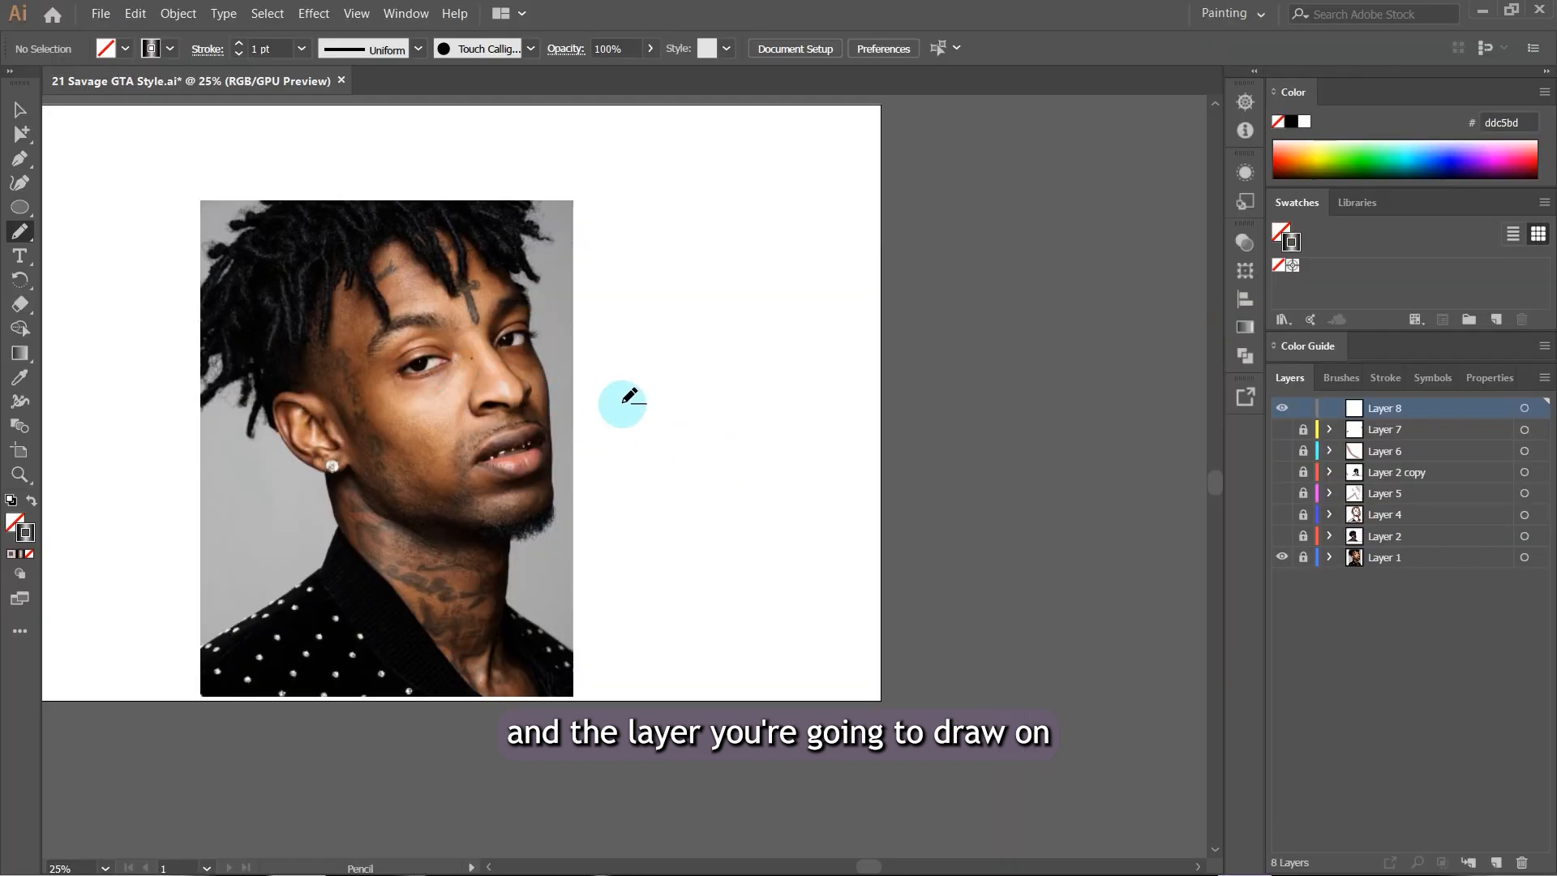
pyautogui.scroll(-2, 629, 404)
pyautogui.scroll(6, 523, 418)
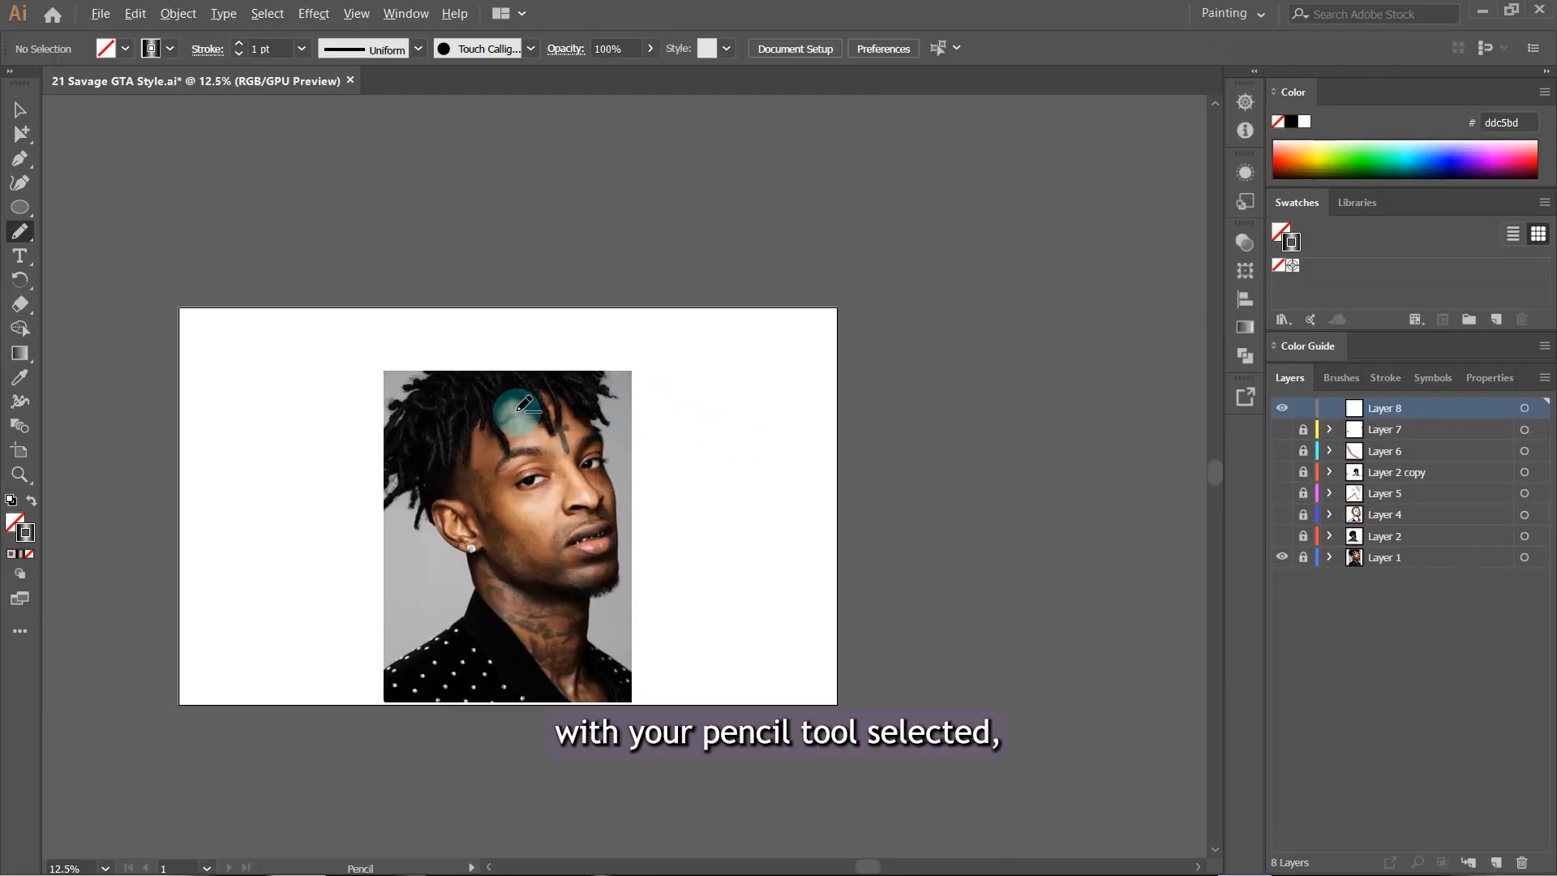
pyautogui.scroll(5, 469, 448)
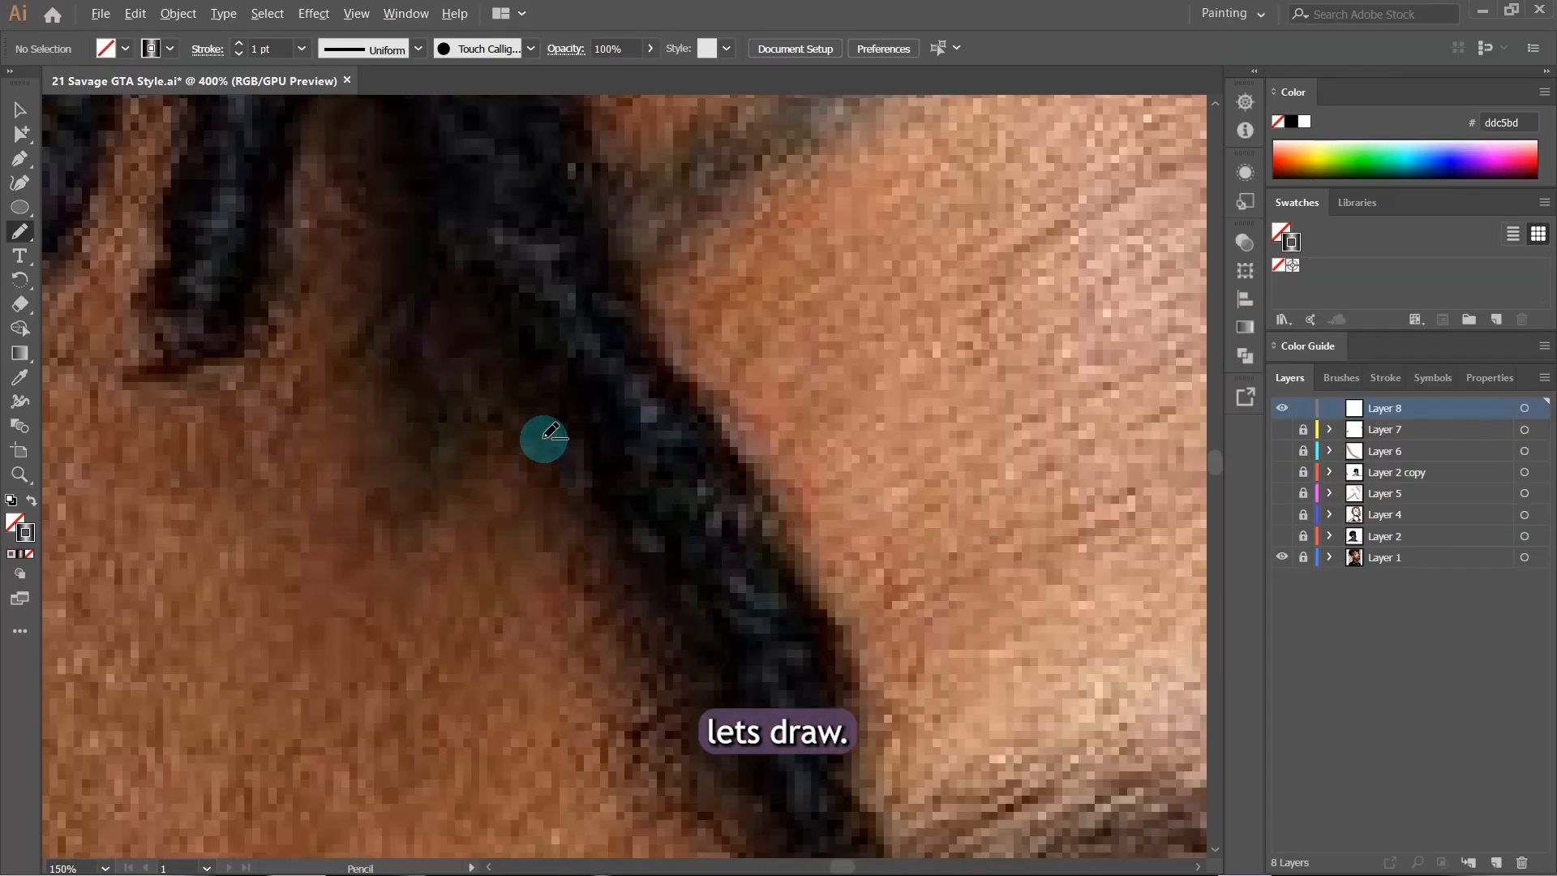
pyautogui.moveTo(617, 412); pyautogui.dragTo(644, 411)
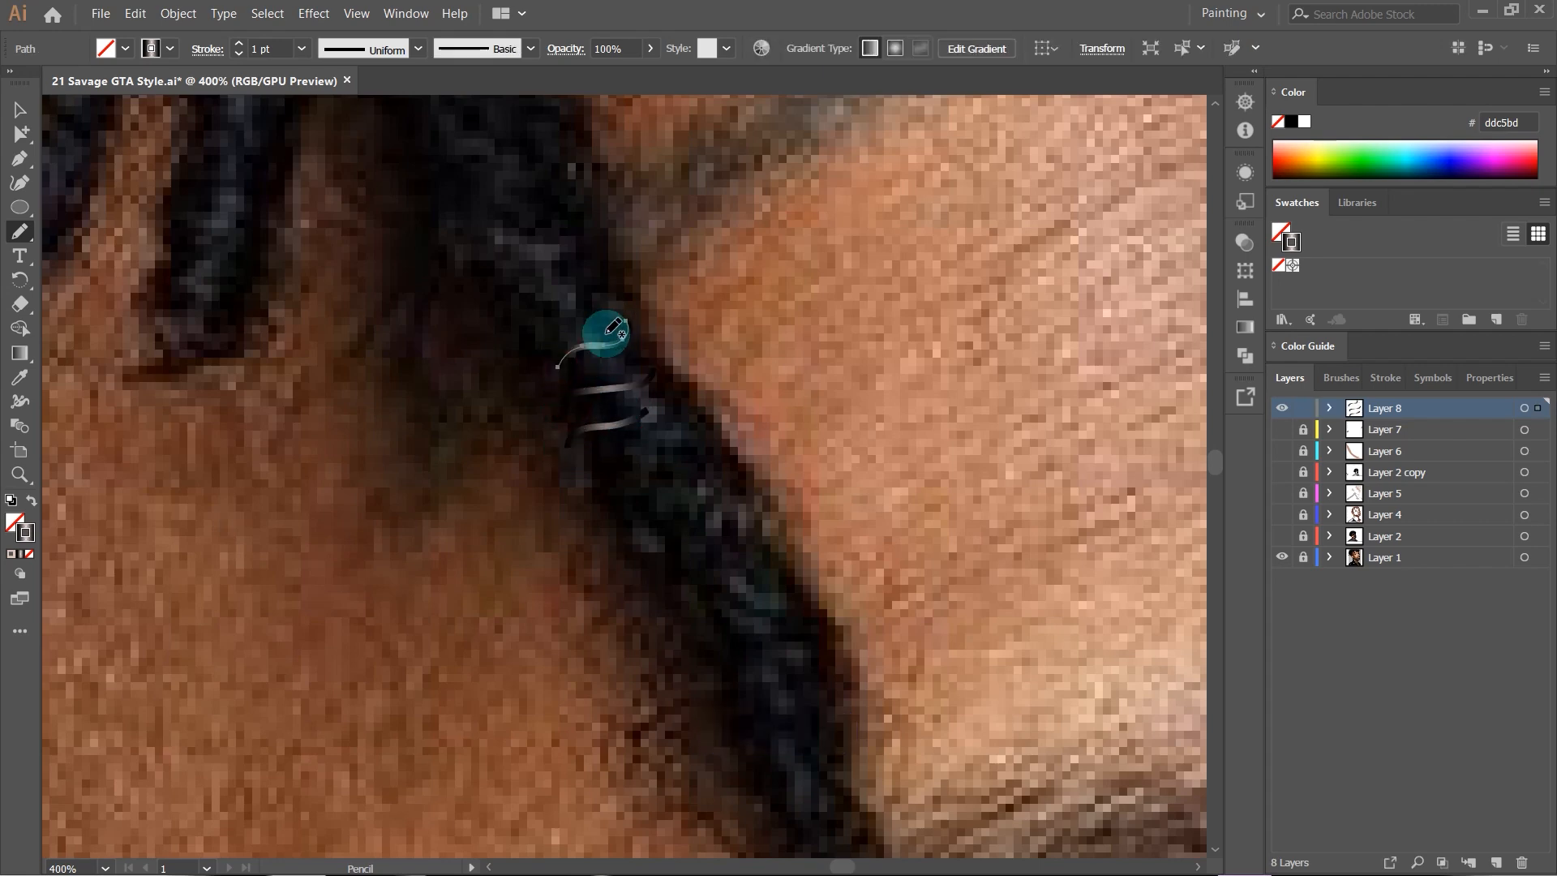
pyautogui.hotkey('ctrl', 'z')
pyautogui.hotkey('ctrl', 'z')
pyautogui.hotkey('ctrl', 'z')
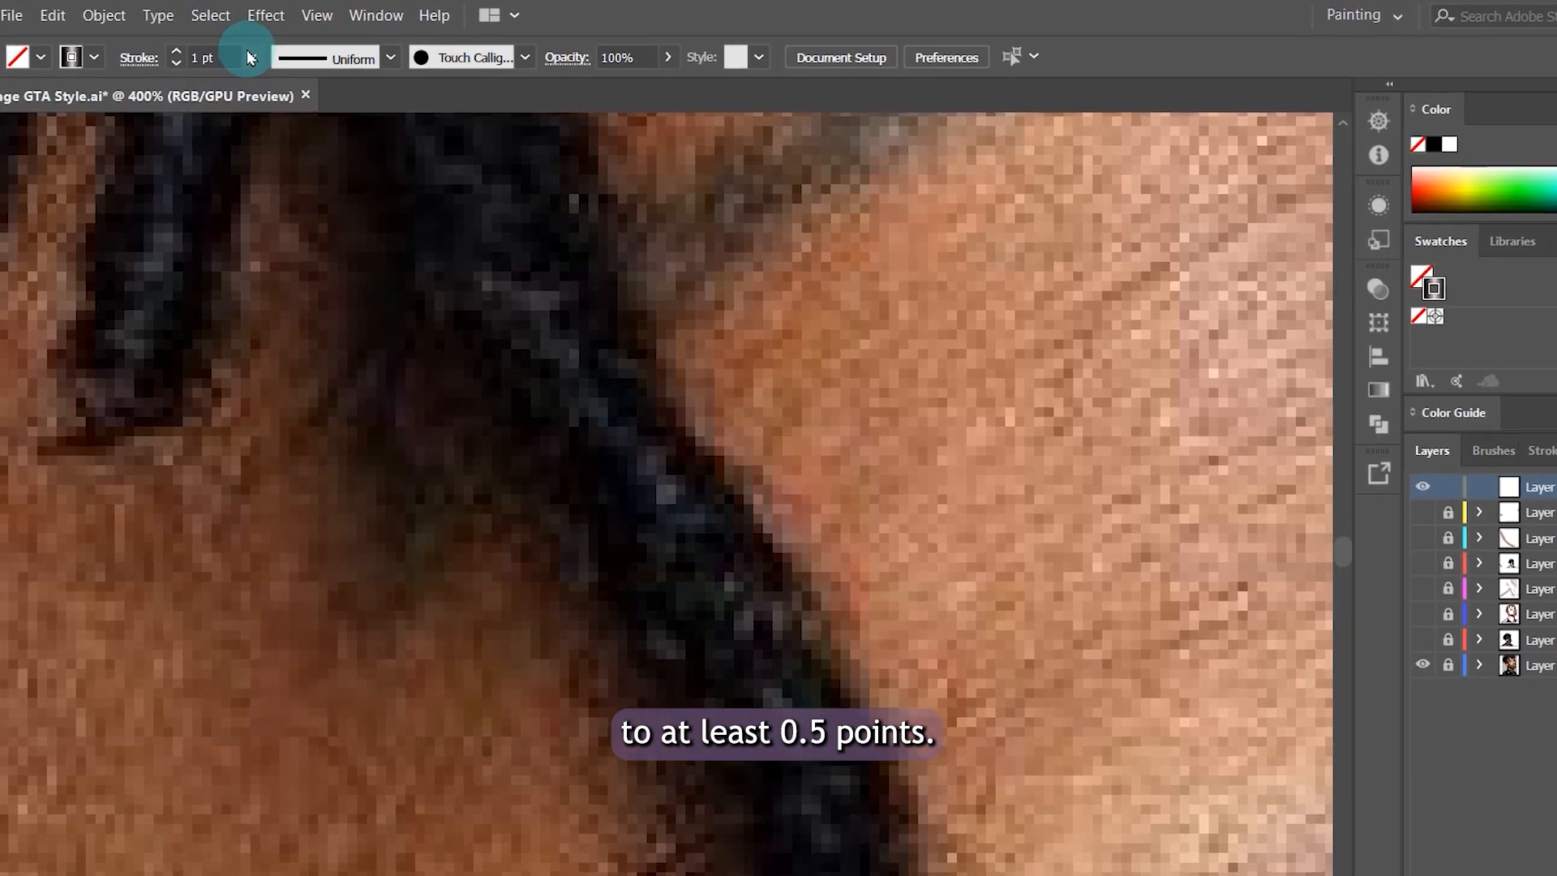
# - Set the stroke weight to 0.75 pt and draw short reverse C and S strands across the upper part of the dreadlock ending at the eyebrow
pyautogui.click(268, 54)
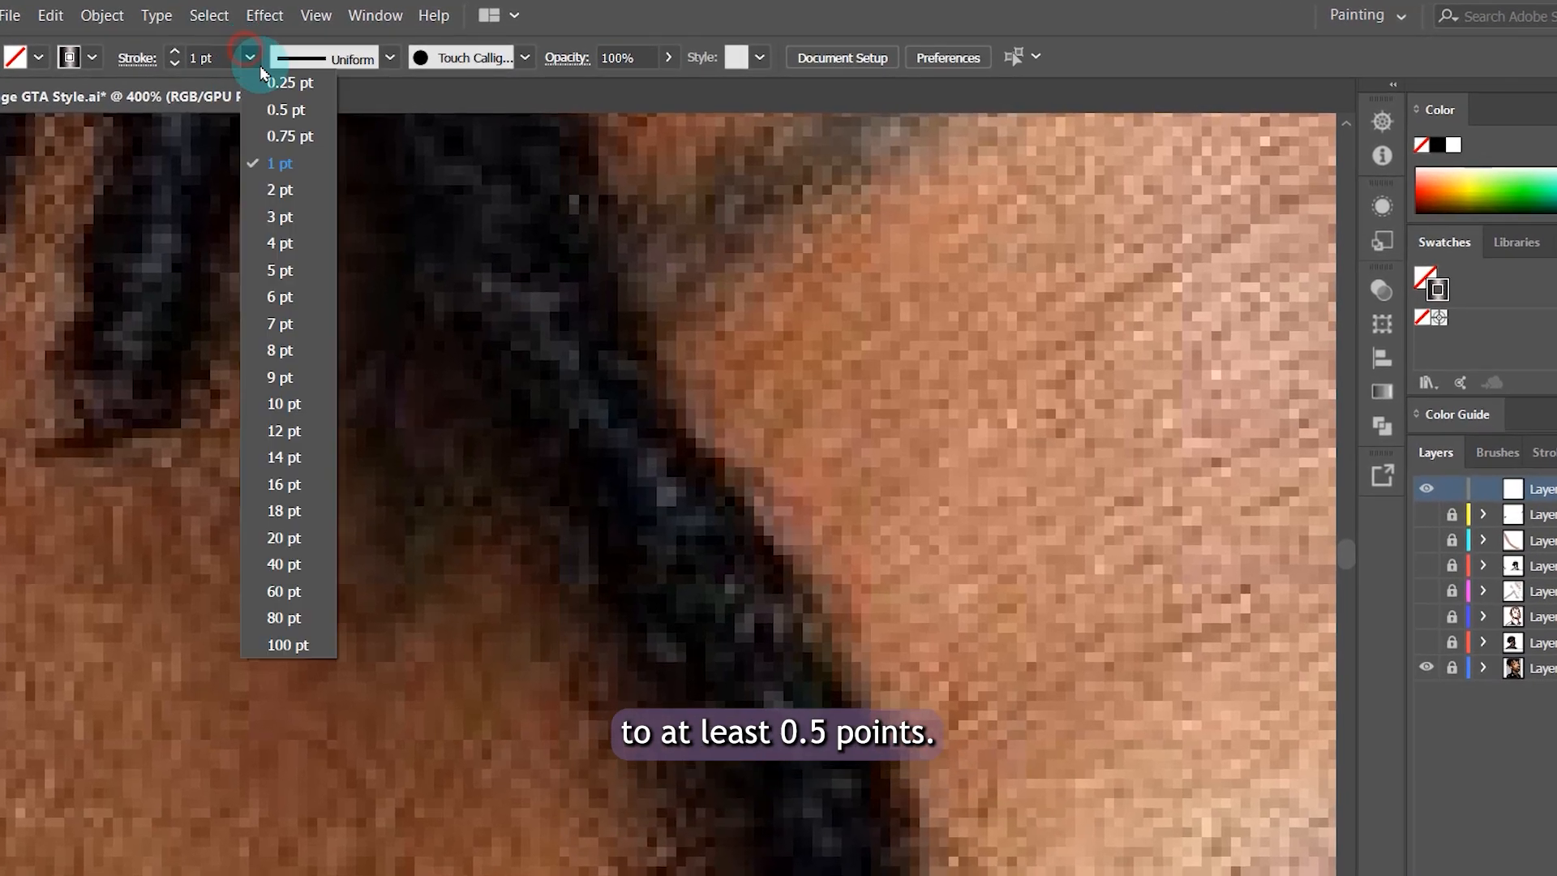
pyautogui.click(276, 137)
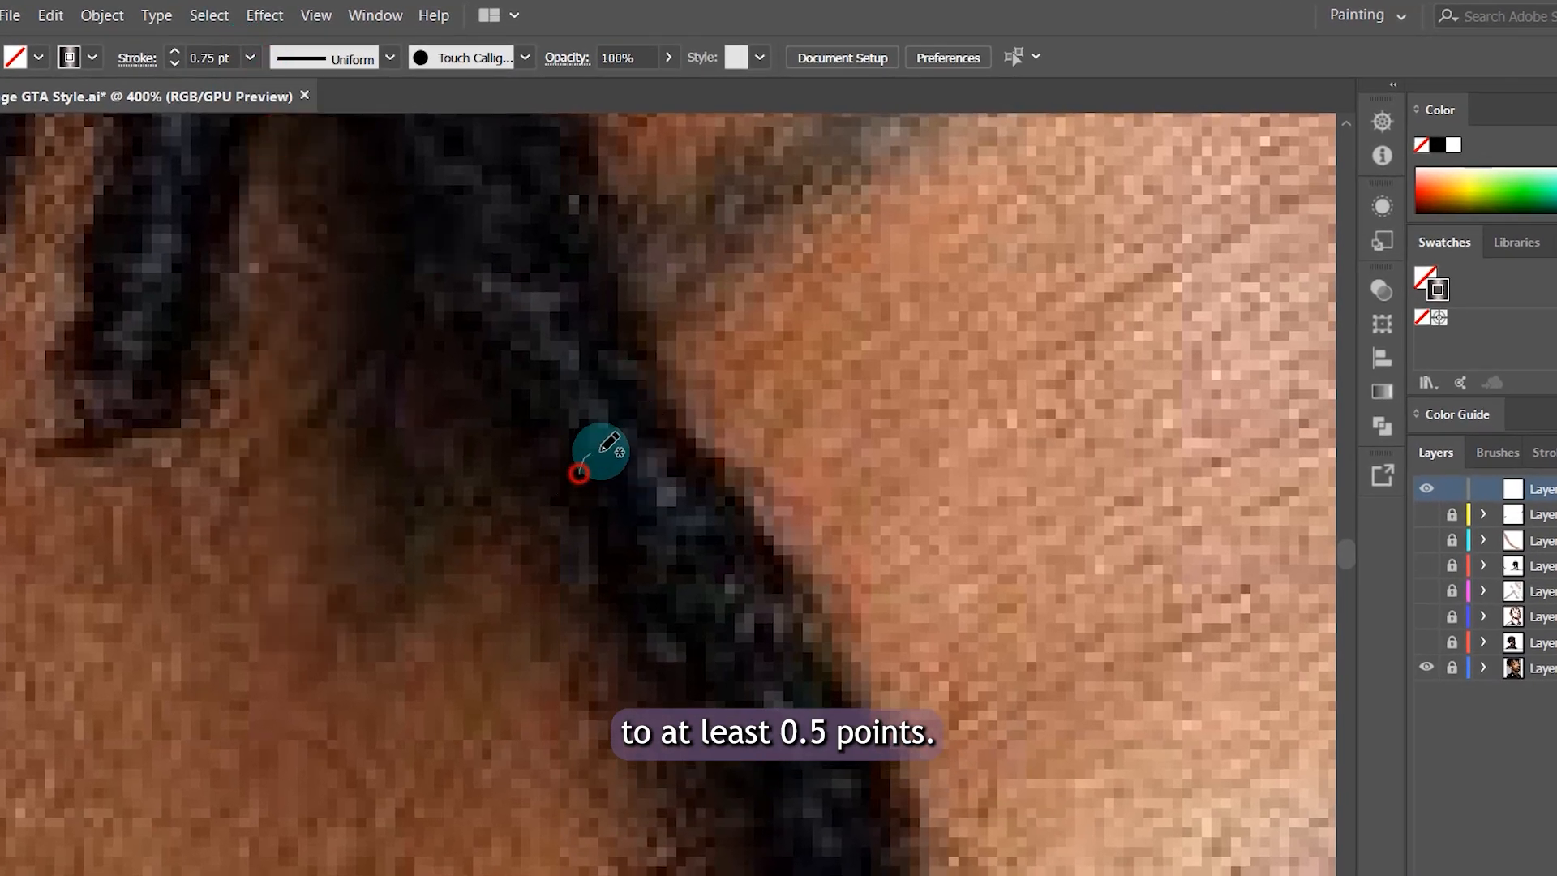
pyautogui.moveTo(579, 438); pyautogui.dragTo(632, 407)
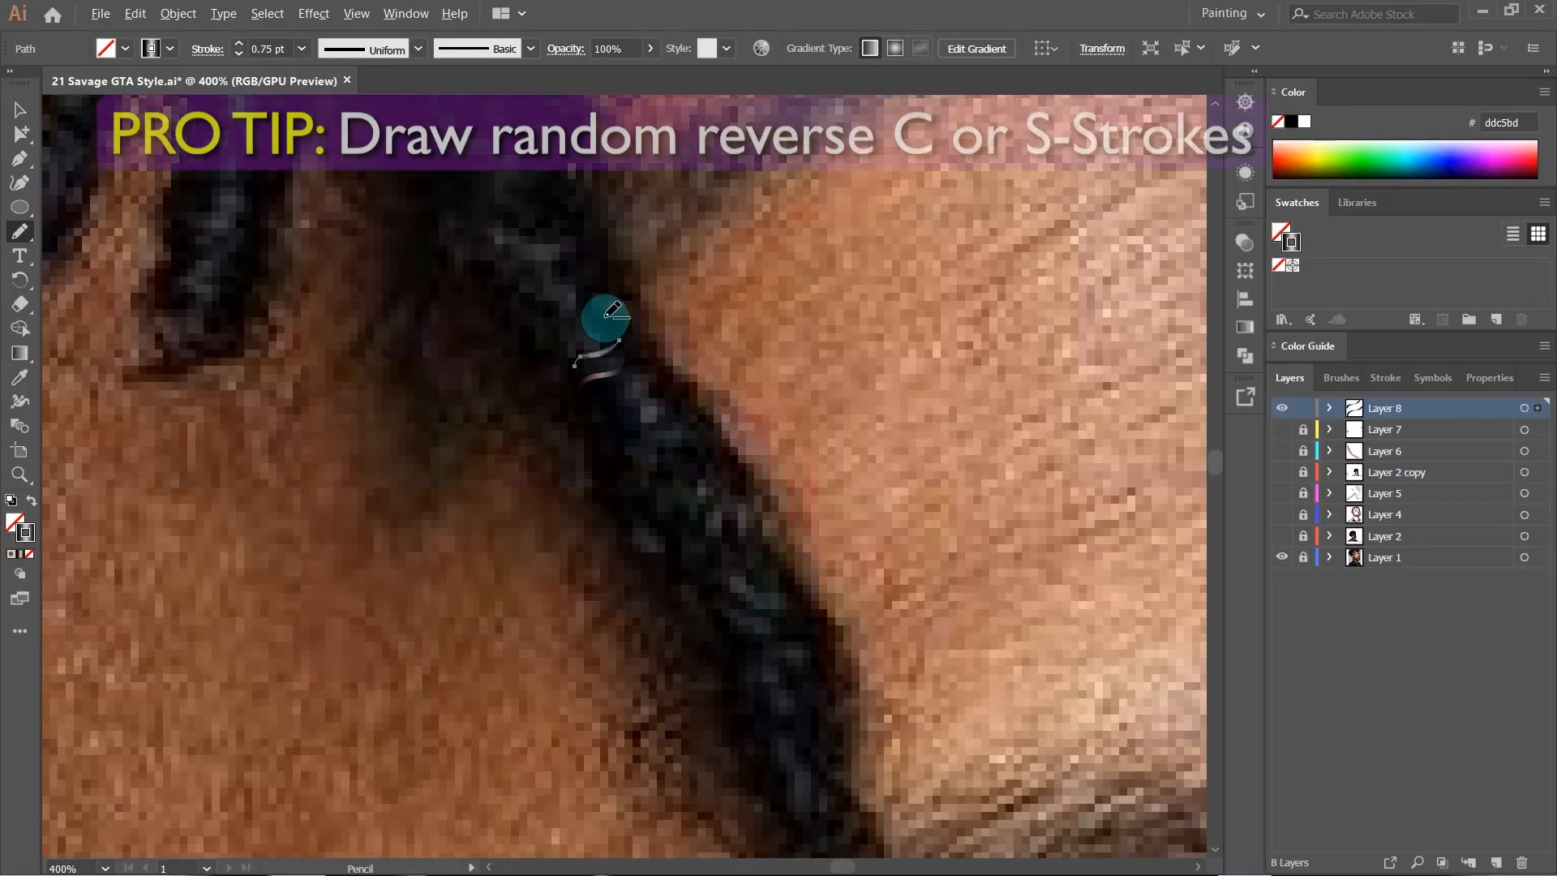
pyautogui.scroll(2, 609, 380)
pyautogui.moveTo(467, 353); pyautogui.dragTo(628, 267)
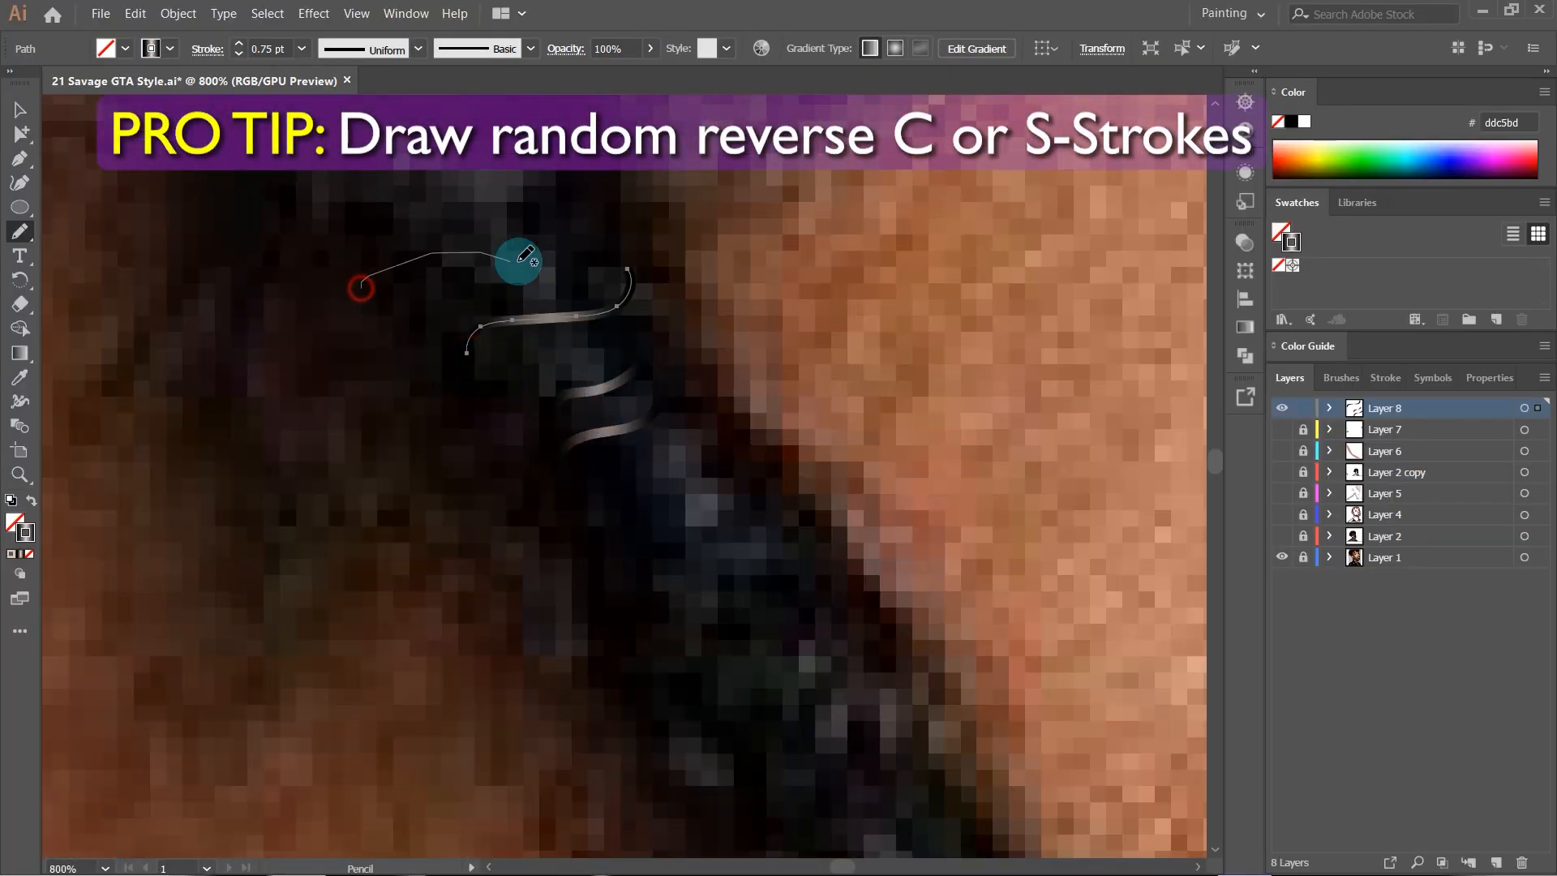
pyautogui.moveTo(523, 257); pyautogui.dragTo(519, 261)
pyautogui.scroll(3, 539, 330)
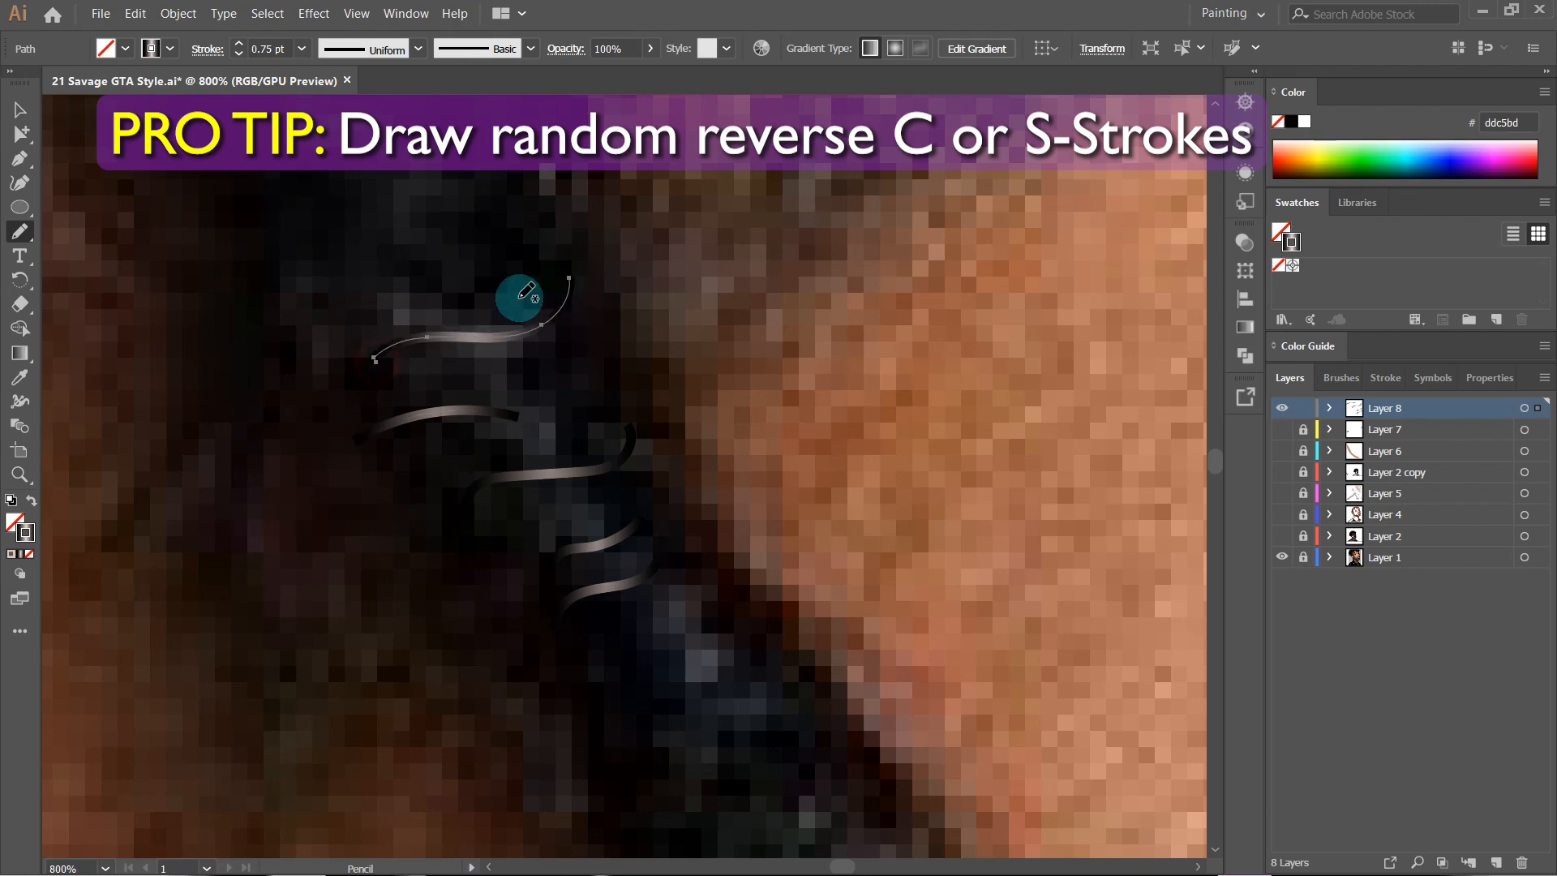
pyautogui.scroll(2, 559, 276)
pyautogui.moveTo(568, 394); pyautogui.dragTo(375, 476)
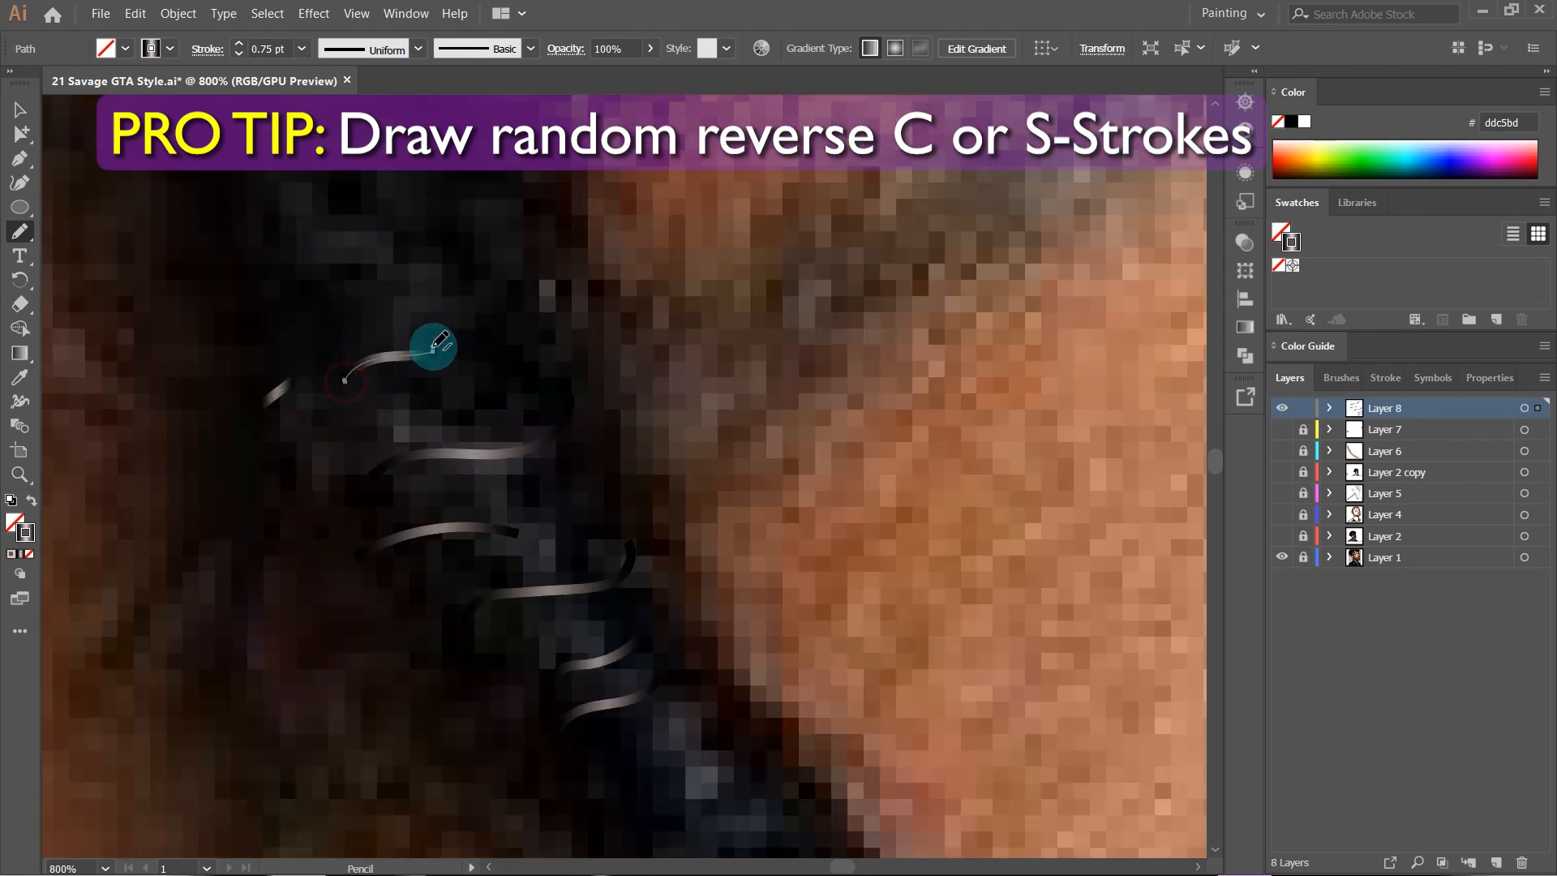
pyautogui.moveTo(433, 348); pyautogui.dragTo(432, 348)
# - Draw short S-shaped strands down the lower half of the dreadlock, following it towards the eyebrow
pyautogui.scroll(-5, 466, 276)
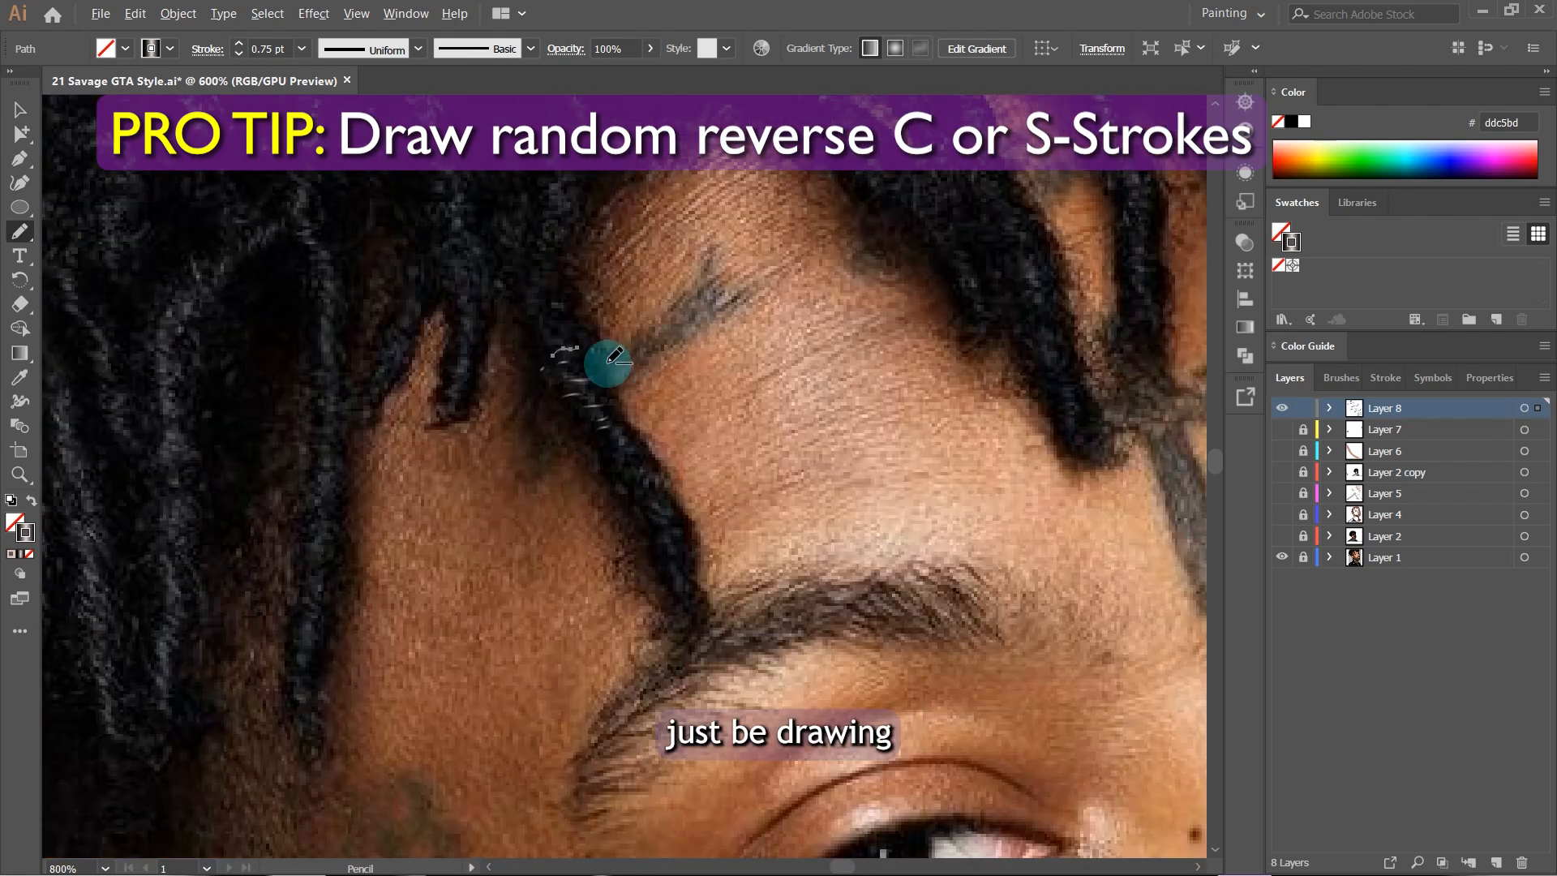
pyautogui.scroll(4, 626, 455)
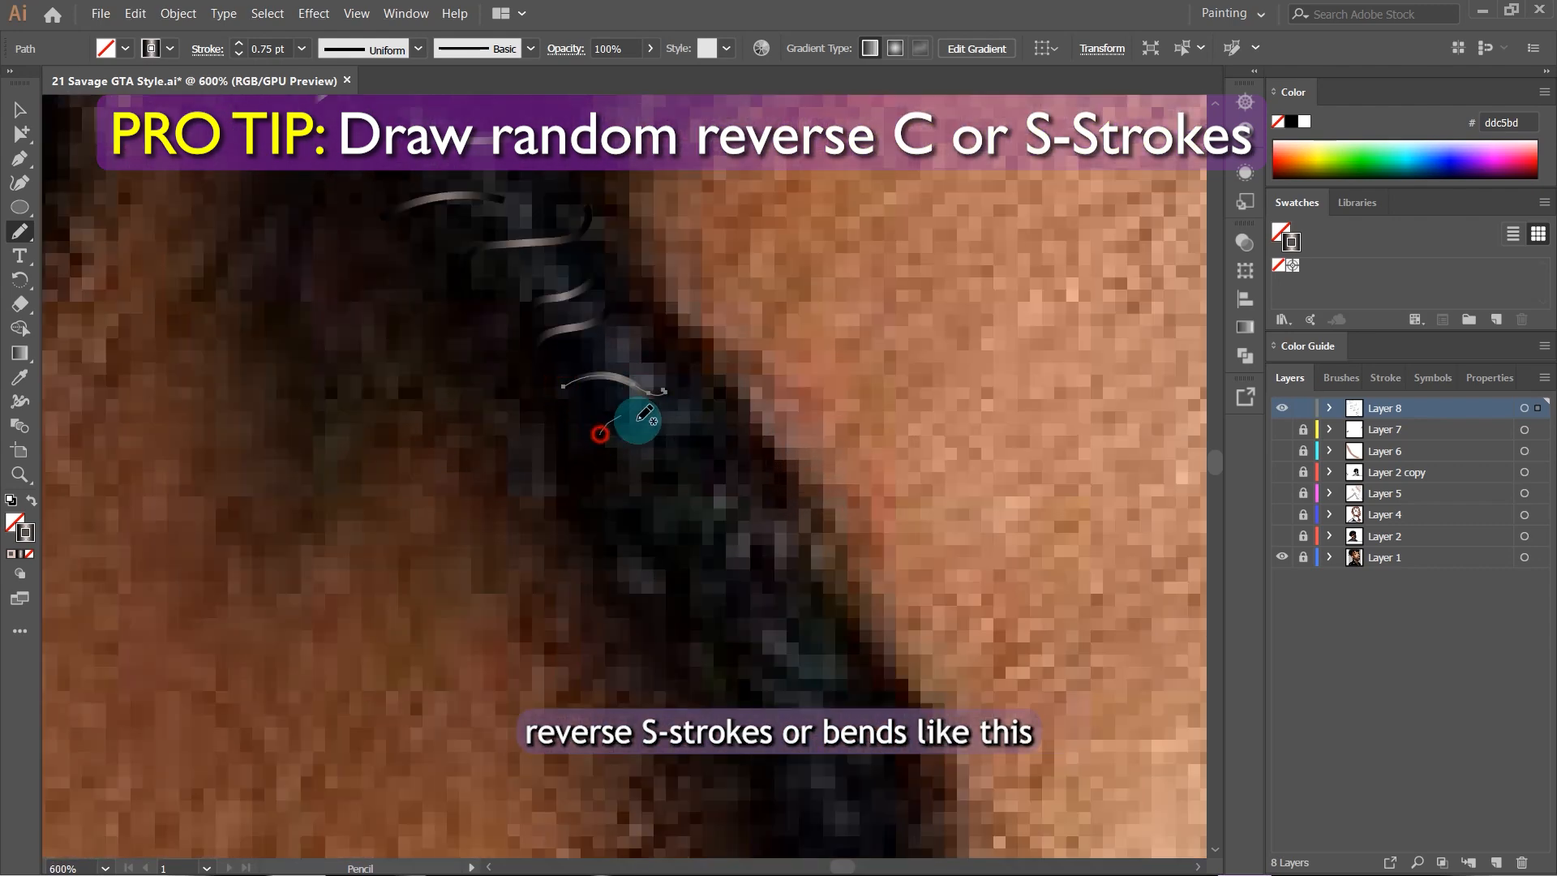
pyautogui.moveTo(639, 486); pyautogui.dragTo(672, 479)
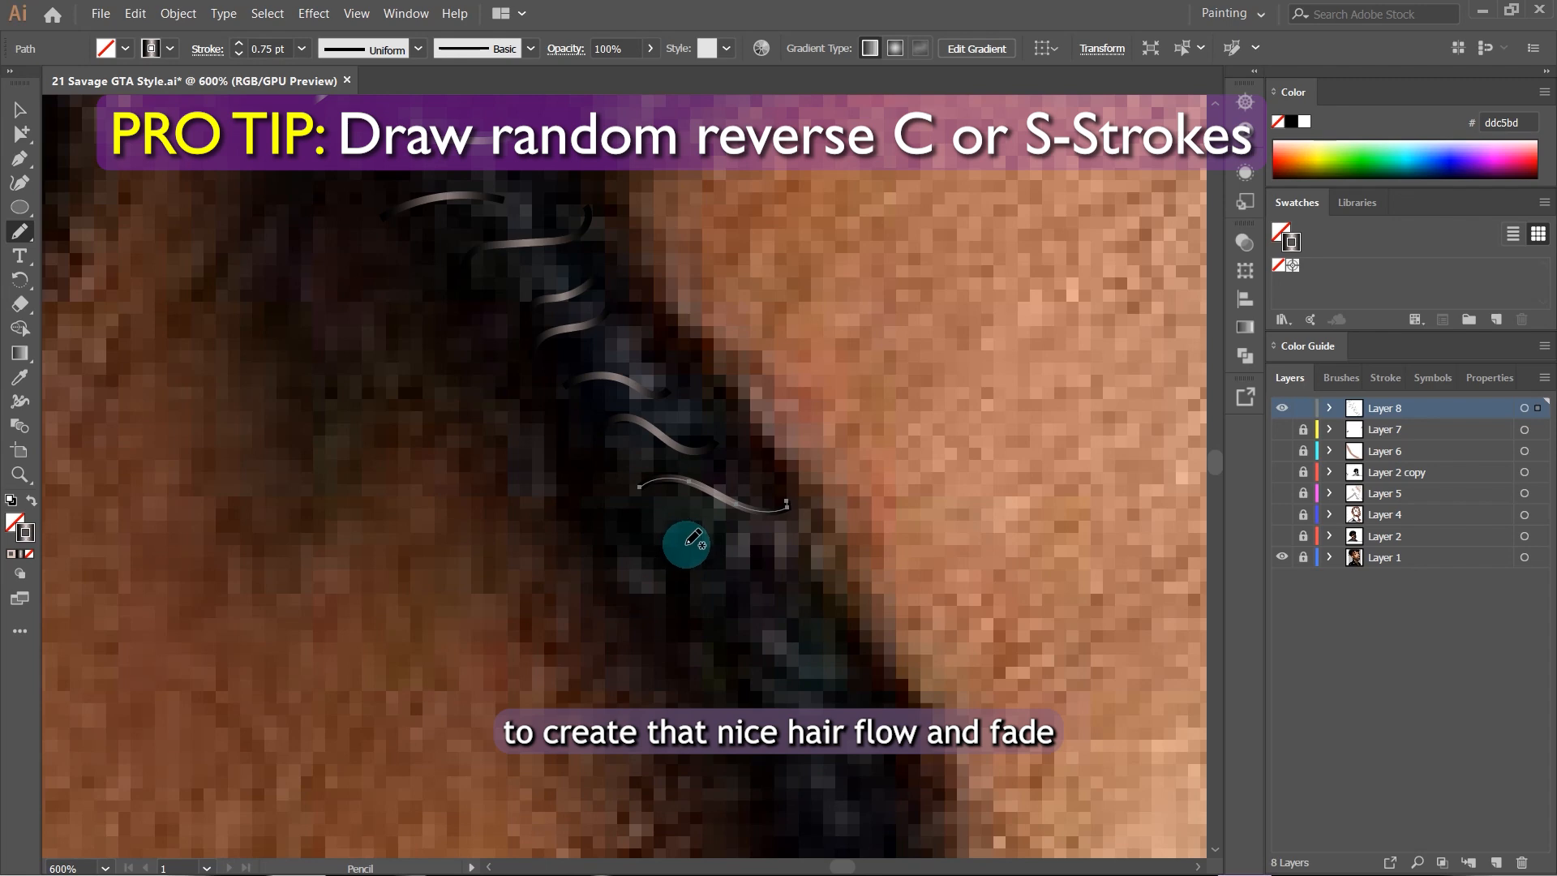
pyautogui.moveTo(778, 543); pyautogui.dragTo(779, 541)
pyautogui.scroll(-4, 734, 487)
pyautogui.scroll(4, 738, 462)
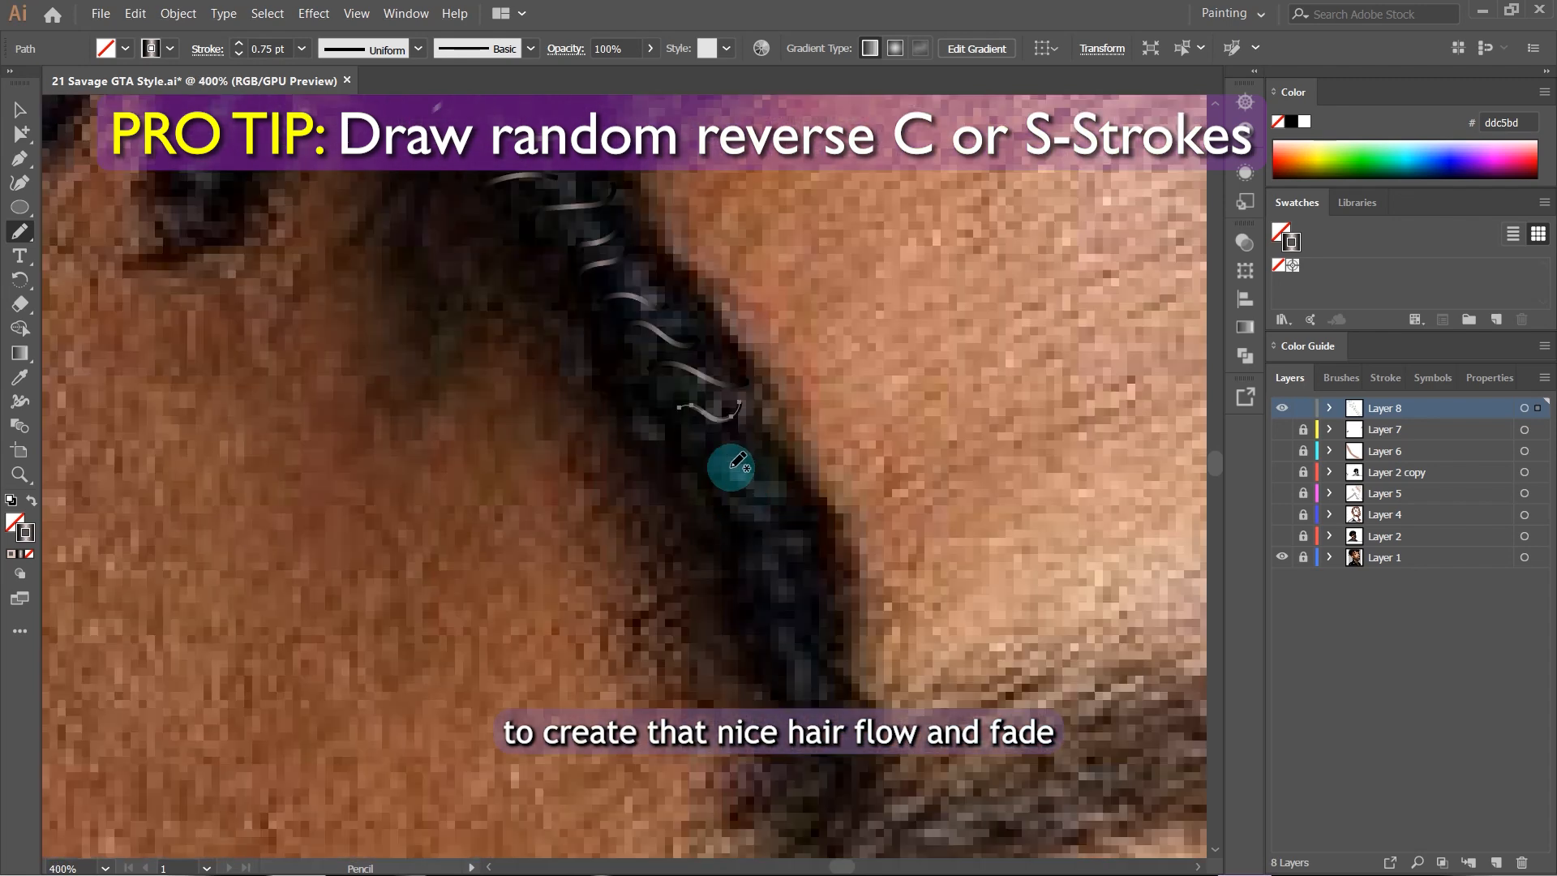
pyautogui.moveTo(690, 474)
pyautogui.mouseDown()
pyautogui.moveTo(786, 479)
pyautogui.moveTo(817, 544)
pyautogui.moveTo(742, 513)
pyautogui.moveTo(798, 556)
pyautogui.moveTo(778, 562)
pyautogui.moveTo(811, 594)
pyautogui.mouseUp()
pyautogui.scroll(-2, 783, 537)
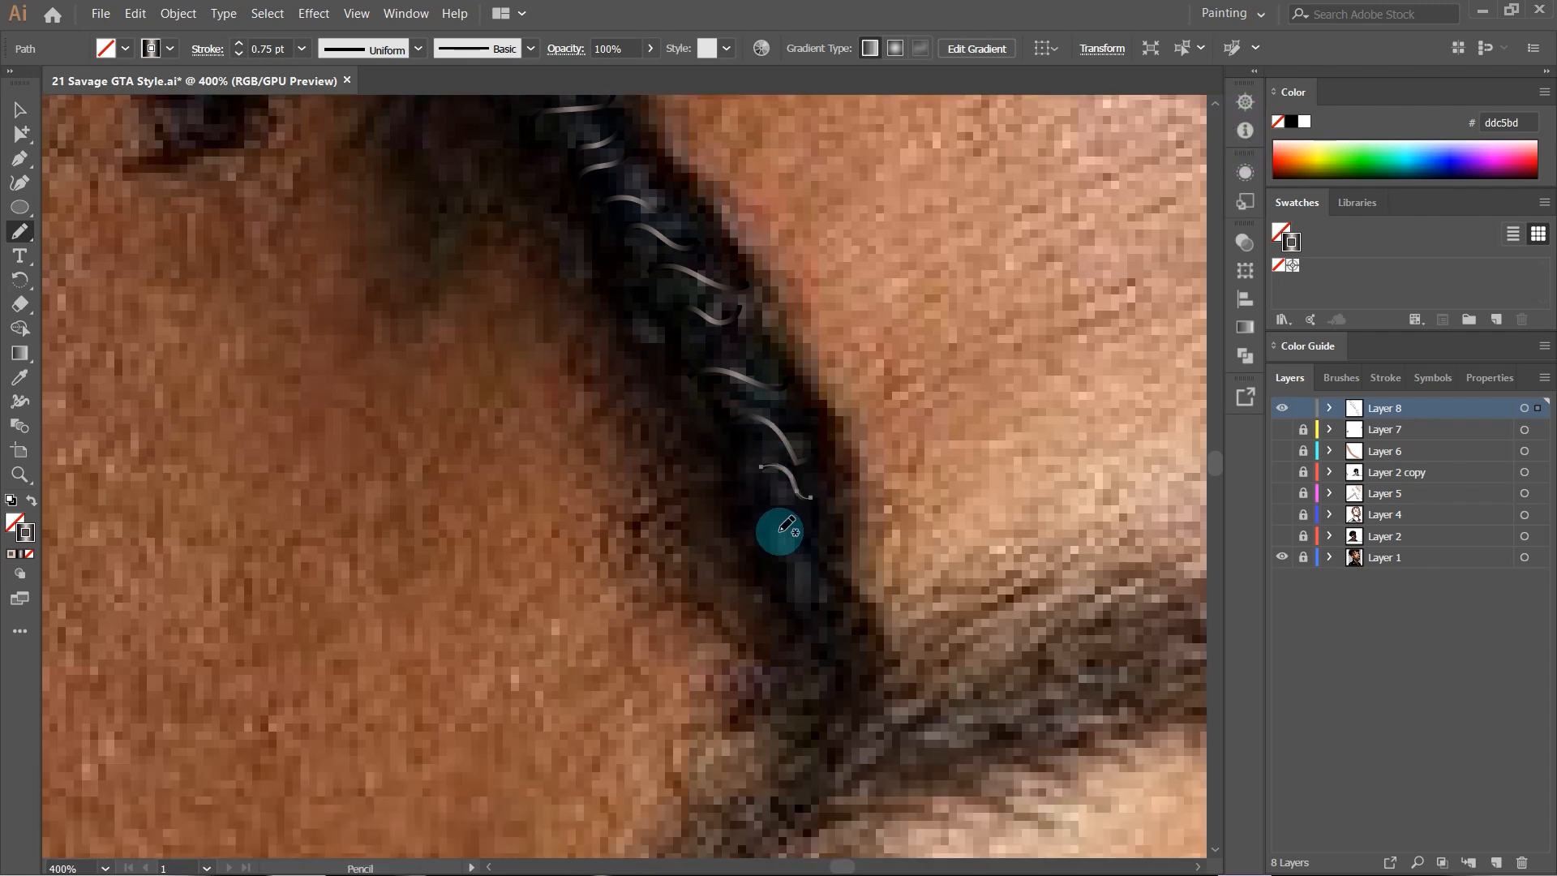
# - Show all the artwork layers again and hide the reference photo on Layer 1
pyautogui.scroll(-5, 862, 545)
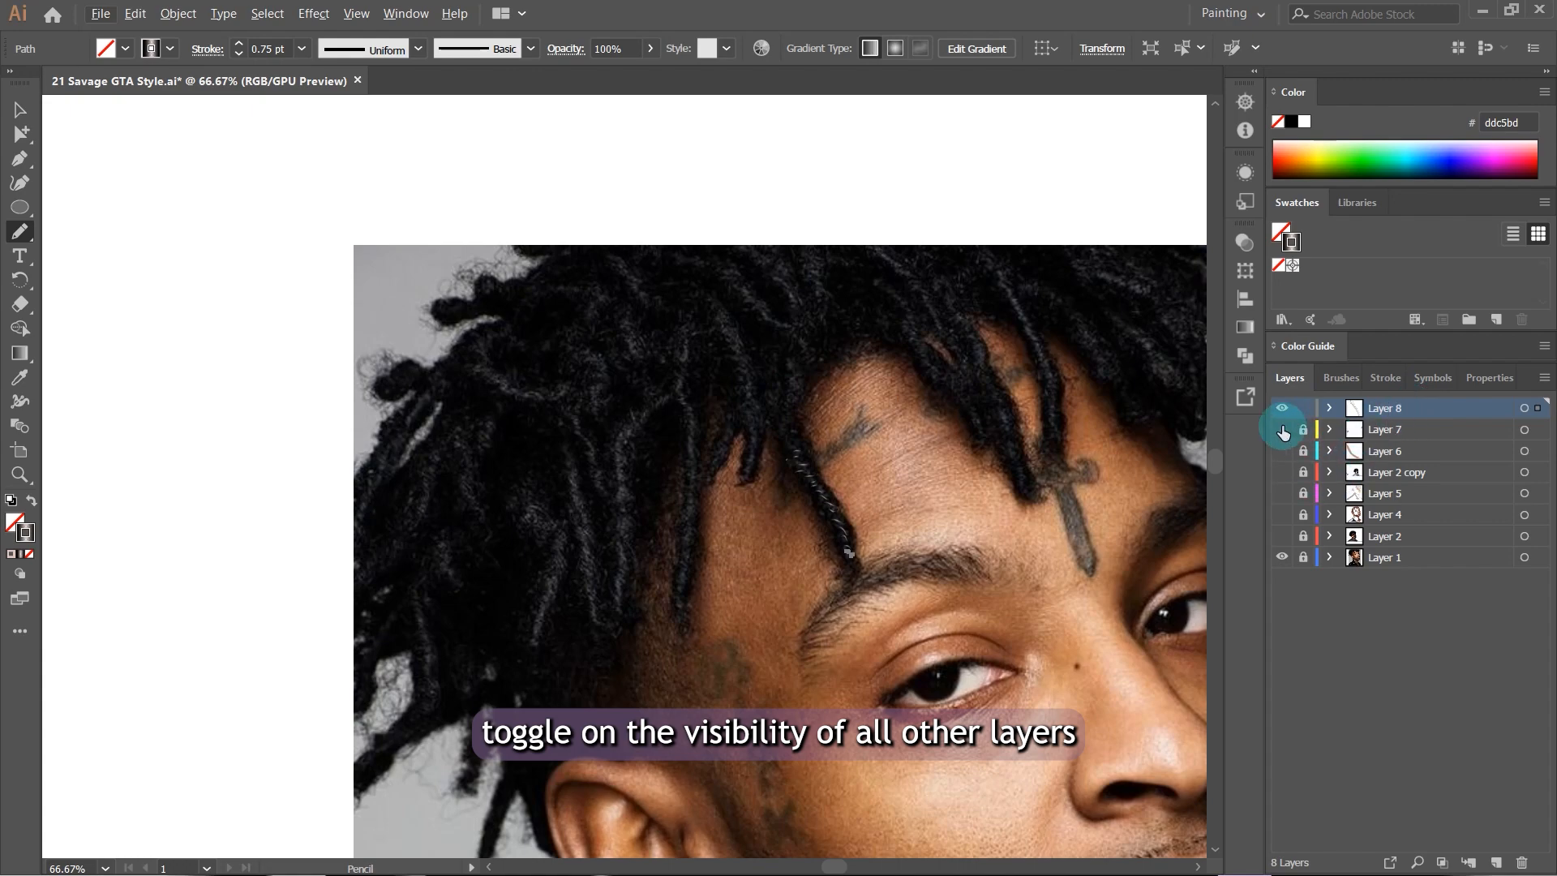
pyautogui.click(1282, 514)
pyautogui.click(1282, 536)
pyautogui.click(1282, 557)
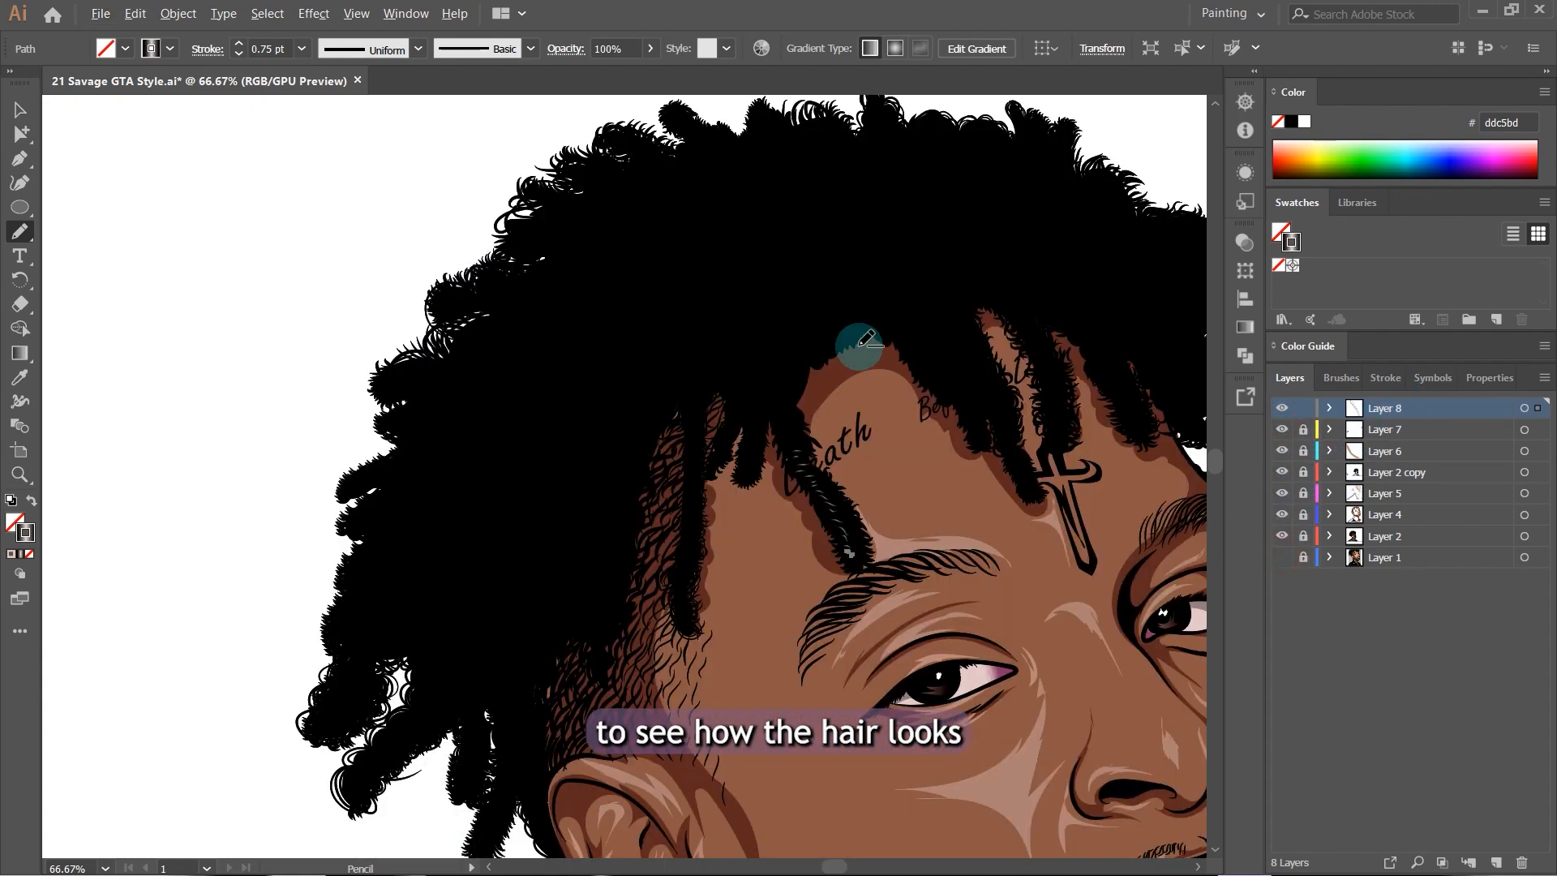
# - Add longer wavy strands between the existing ones on the middle and tip of the dreadlock above the eyebrow
pyautogui.scroll(-2, 851, 348)
pyautogui.scroll(7, 835, 395)
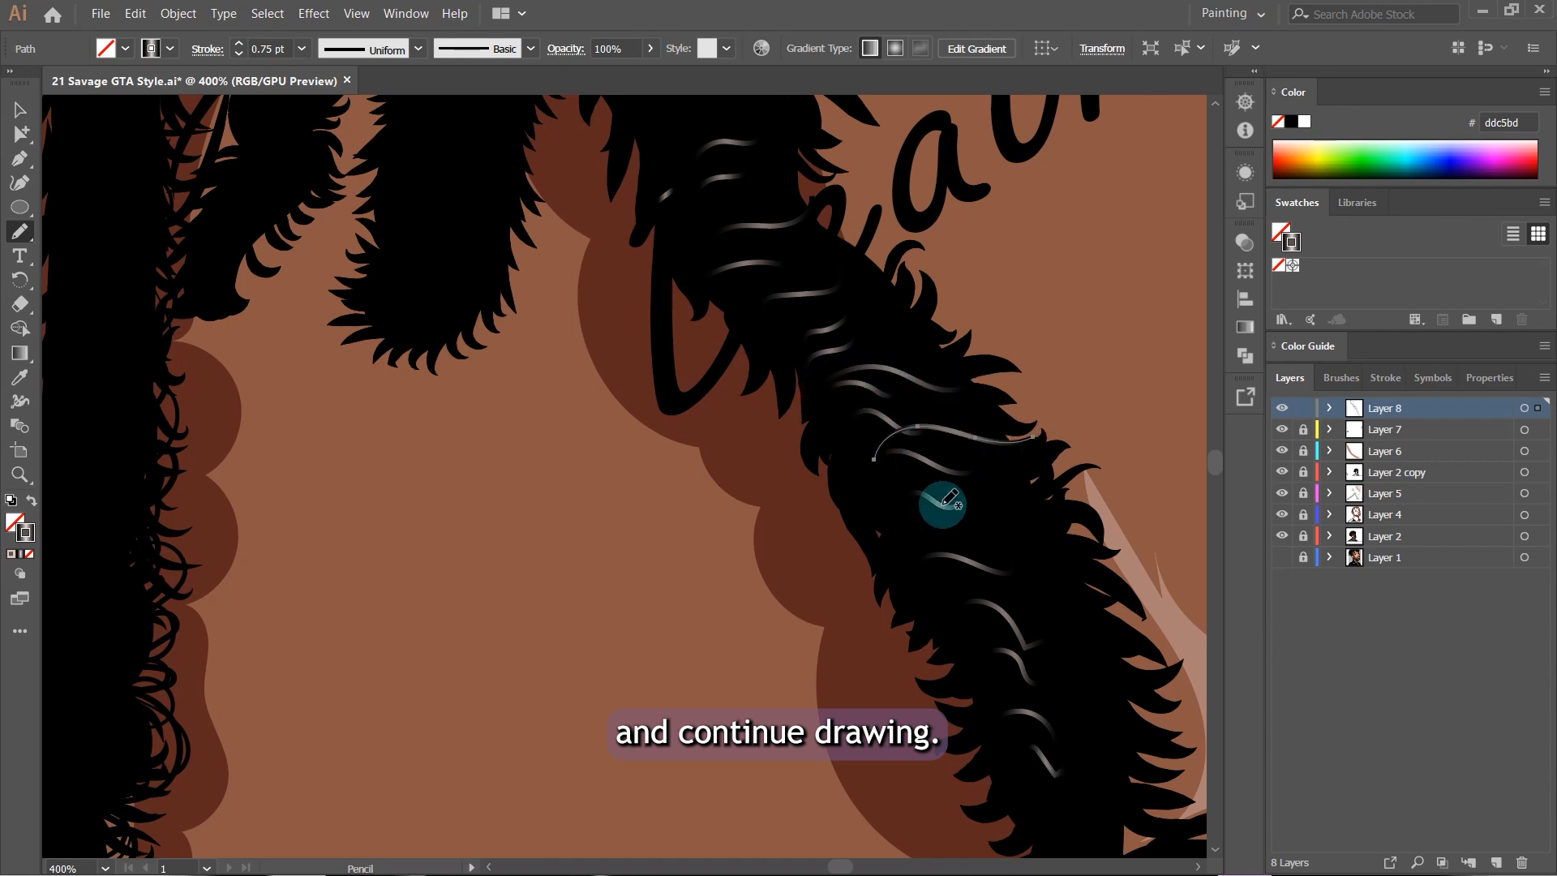
pyautogui.moveTo(935, 537); pyautogui.dragTo(1000, 510)
pyautogui.moveTo(1084, 585); pyautogui.dragTo(1089, 586)
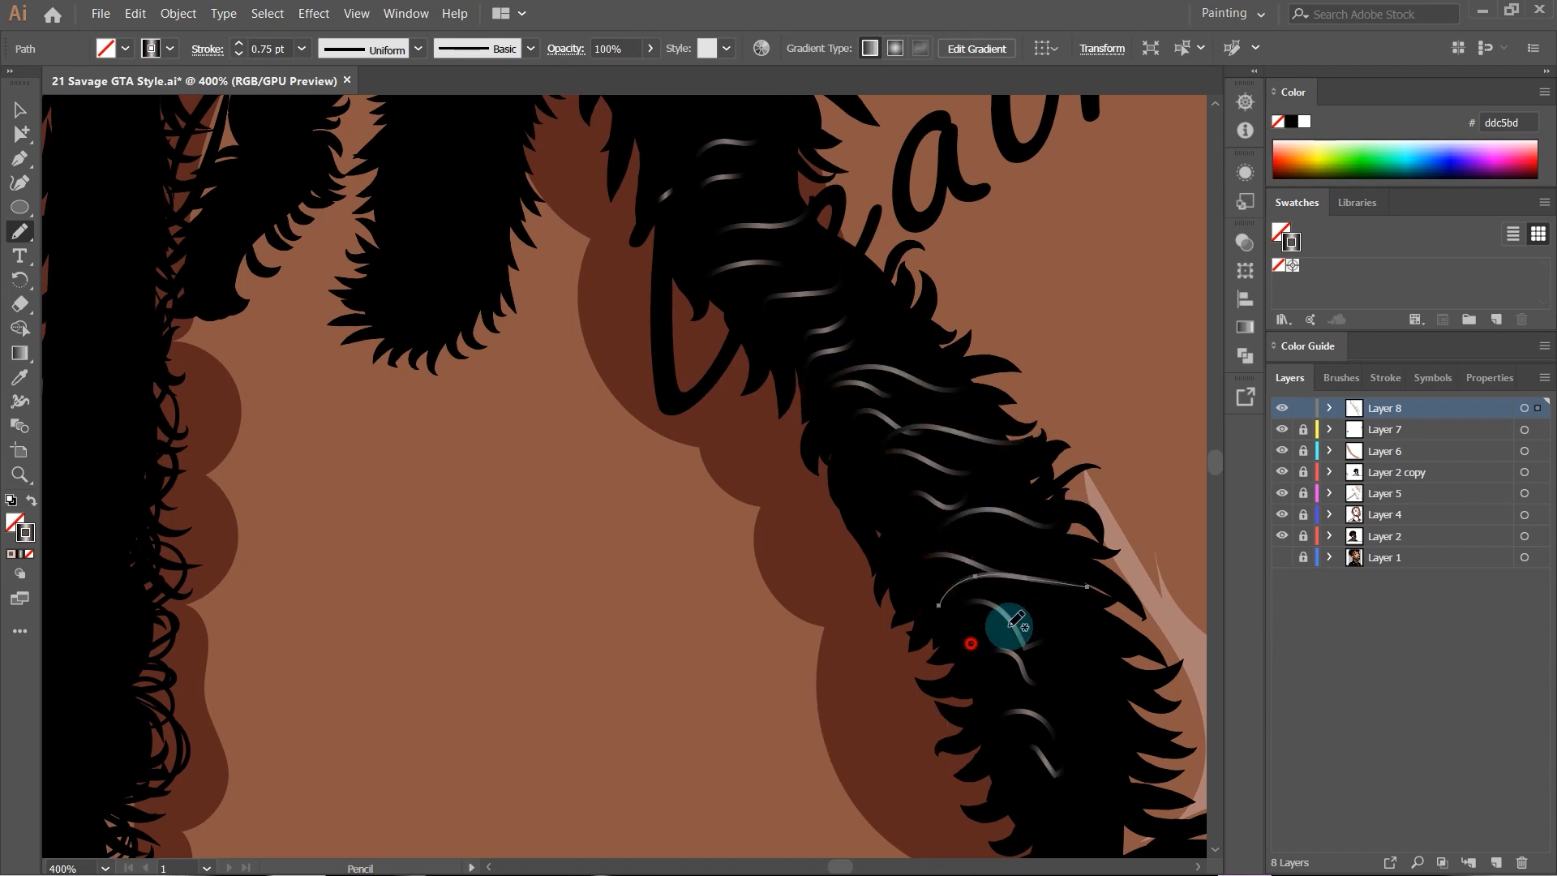
pyautogui.scroll(-5, 862, 438)
pyautogui.scroll(6, 889, 479)
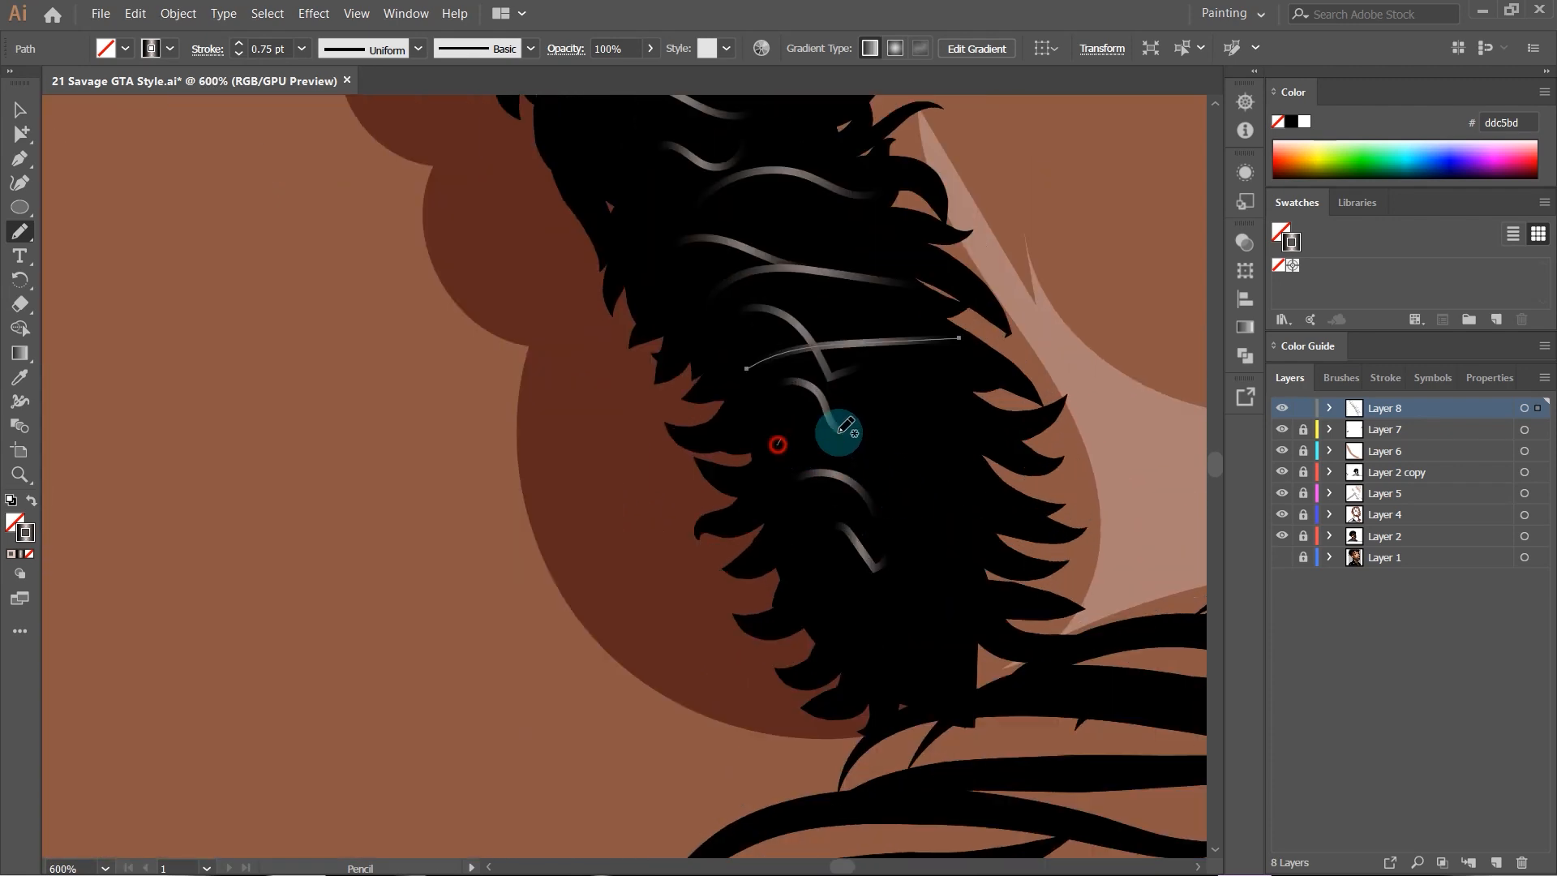
pyautogui.moveTo(777, 443); pyautogui.dragTo(1013, 493)
pyautogui.moveTo(918, 513); pyautogui.dragTo(1046, 574)
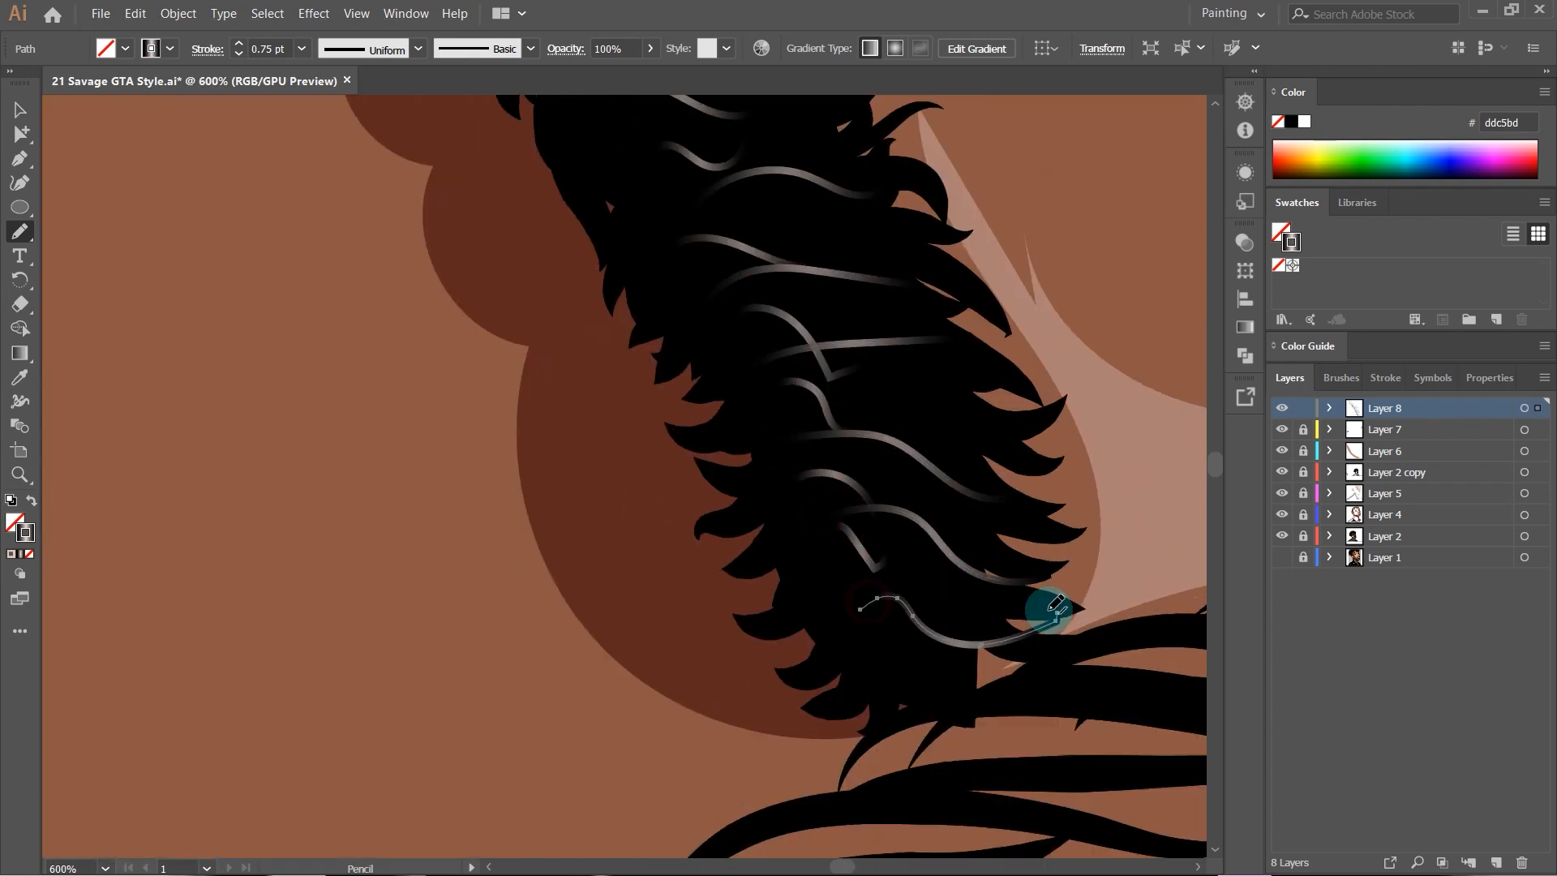
# - Draw curved strands down the shorter central forehead dreadlock beside the 'Before' lettering
pyautogui.scroll(-5, 1030, 592)
pyautogui.scroll(4, 1115, 547)
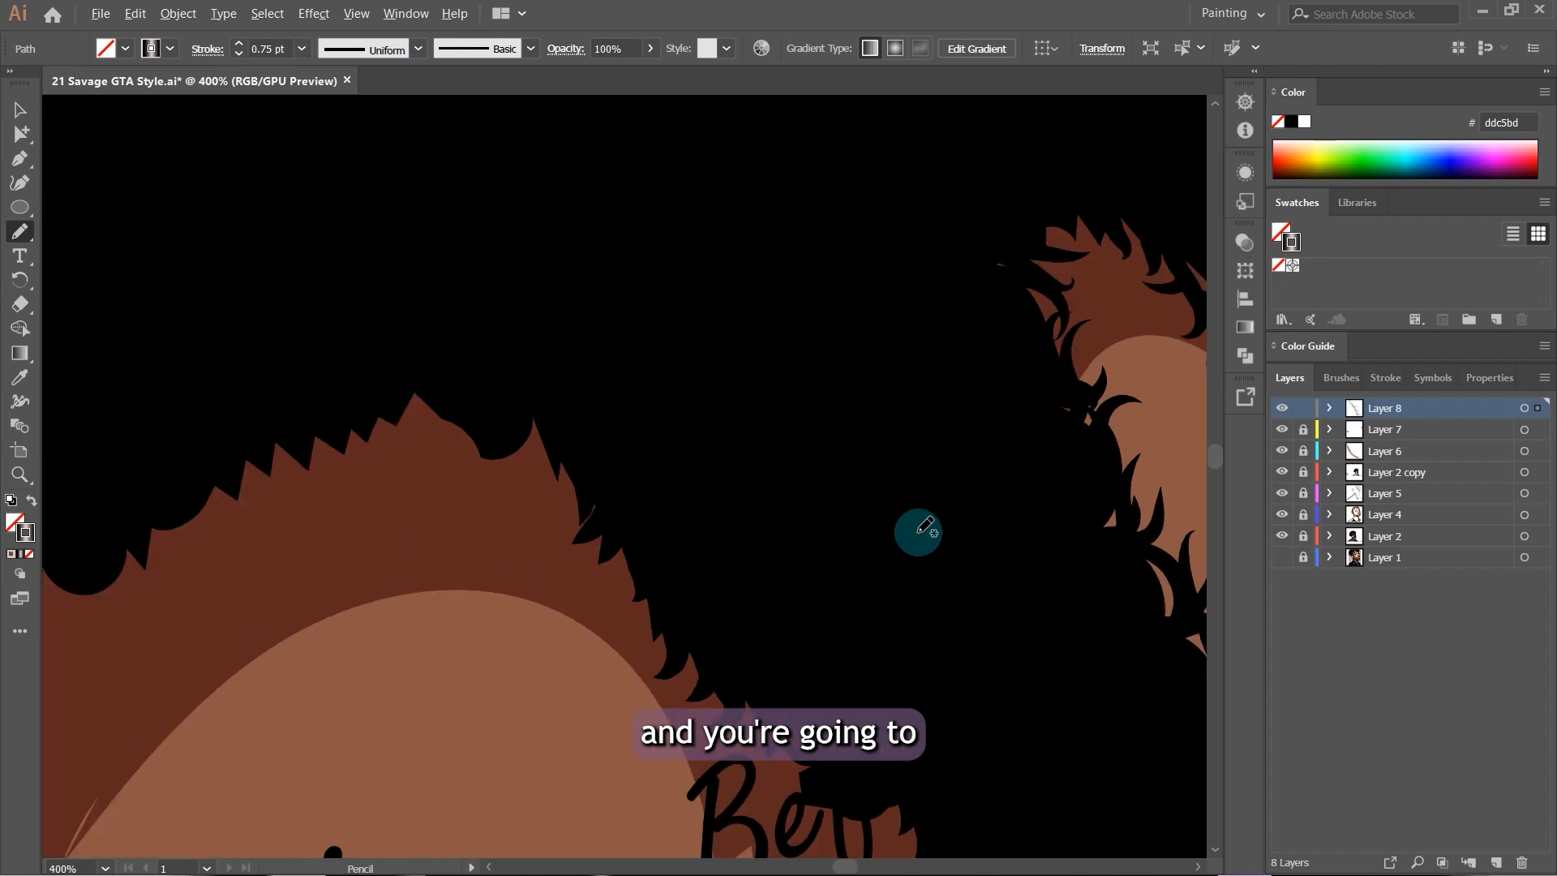
pyautogui.scroll(-2, 630, 478)
pyautogui.moveTo(695, 437); pyautogui.dragTo(780, 452)
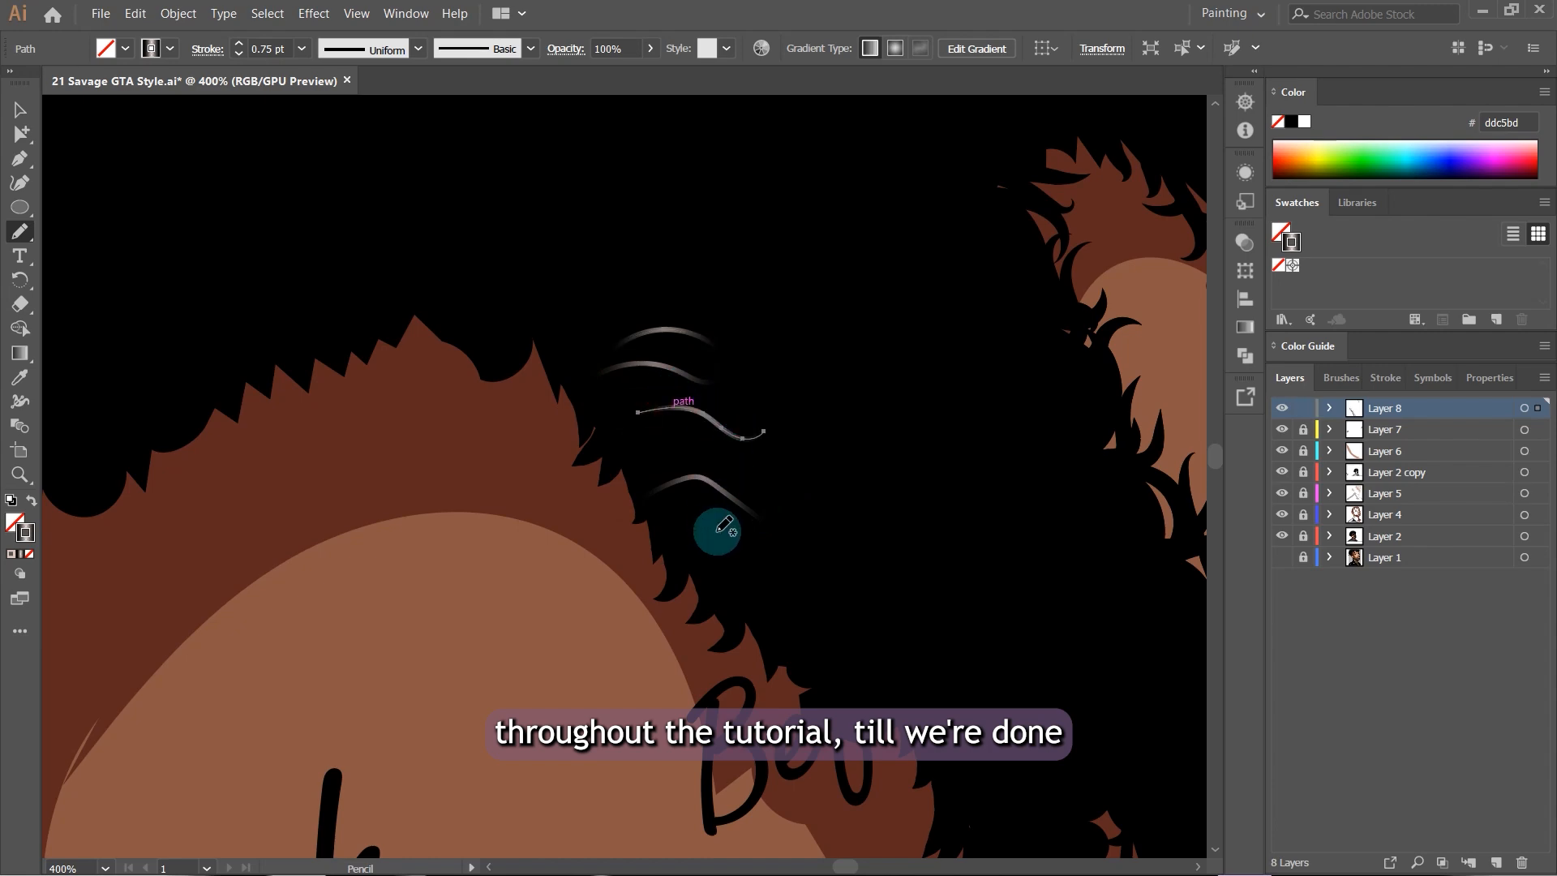
pyautogui.scroll(-2, 830, 535)
pyautogui.scroll(-4, 911, 556)
# - Draw curved strands along the longer central dreadlock from its tip beside the cross tattoo up to the hairline
pyautogui.hscroll(2, 910, 556)
pyautogui.scroll(-4, 751, 392)
pyautogui.moveTo(794, 363); pyautogui.dragTo(924, 358)
pyautogui.scroll(10, 895, 372)
pyautogui.moveTo(681, 462); pyautogui.dragTo(492, 452)
pyautogui.moveTo(631, 403); pyautogui.dragTo(527, 394)
pyautogui.scroll(2, 568, 349)
pyautogui.moveTo(585, 386); pyautogui.dragTo(465, 341)
pyautogui.scroll(3, 519, 365)
pyautogui.moveTo(361, 406); pyautogui.dragTo(549, 396)
# - Fill the gaps on the upper half of the longer central dreadlock with additional wavy strands
pyautogui.scroll(-3, 584, 324)
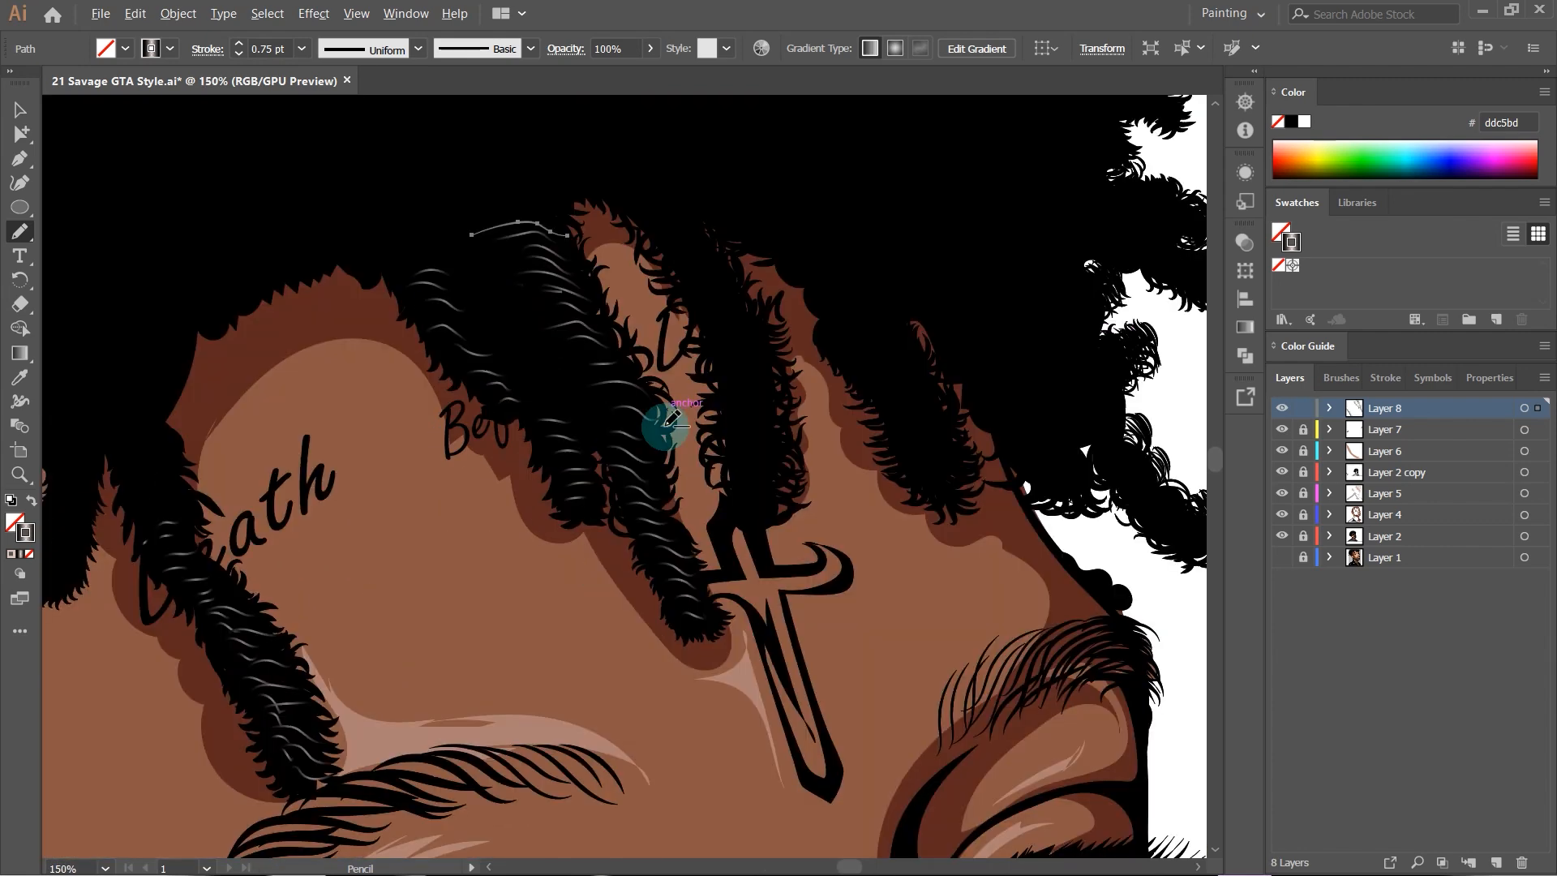
pyautogui.scroll(3, 572, 260)
pyautogui.moveTo(389, 218); pyautogui.dragTo(544, 193)
pyautogui.moveTo(624, 341); pyautogui.dragTo(485, 320)
pyautogui.moveTo(672, 423); pyautogui.dragTo(581, 410)
pyautogui.moveTo(667, 531); pyautogui.dragTo(647, 531)
pyautogui.scroll(-1, 649, 536)
pyautogui.moveTo(585, 558); pyautogui.dragTo(803, 574)
pyautogui.moveTo(688, 589); pyautogui.dragTo(806, 634)
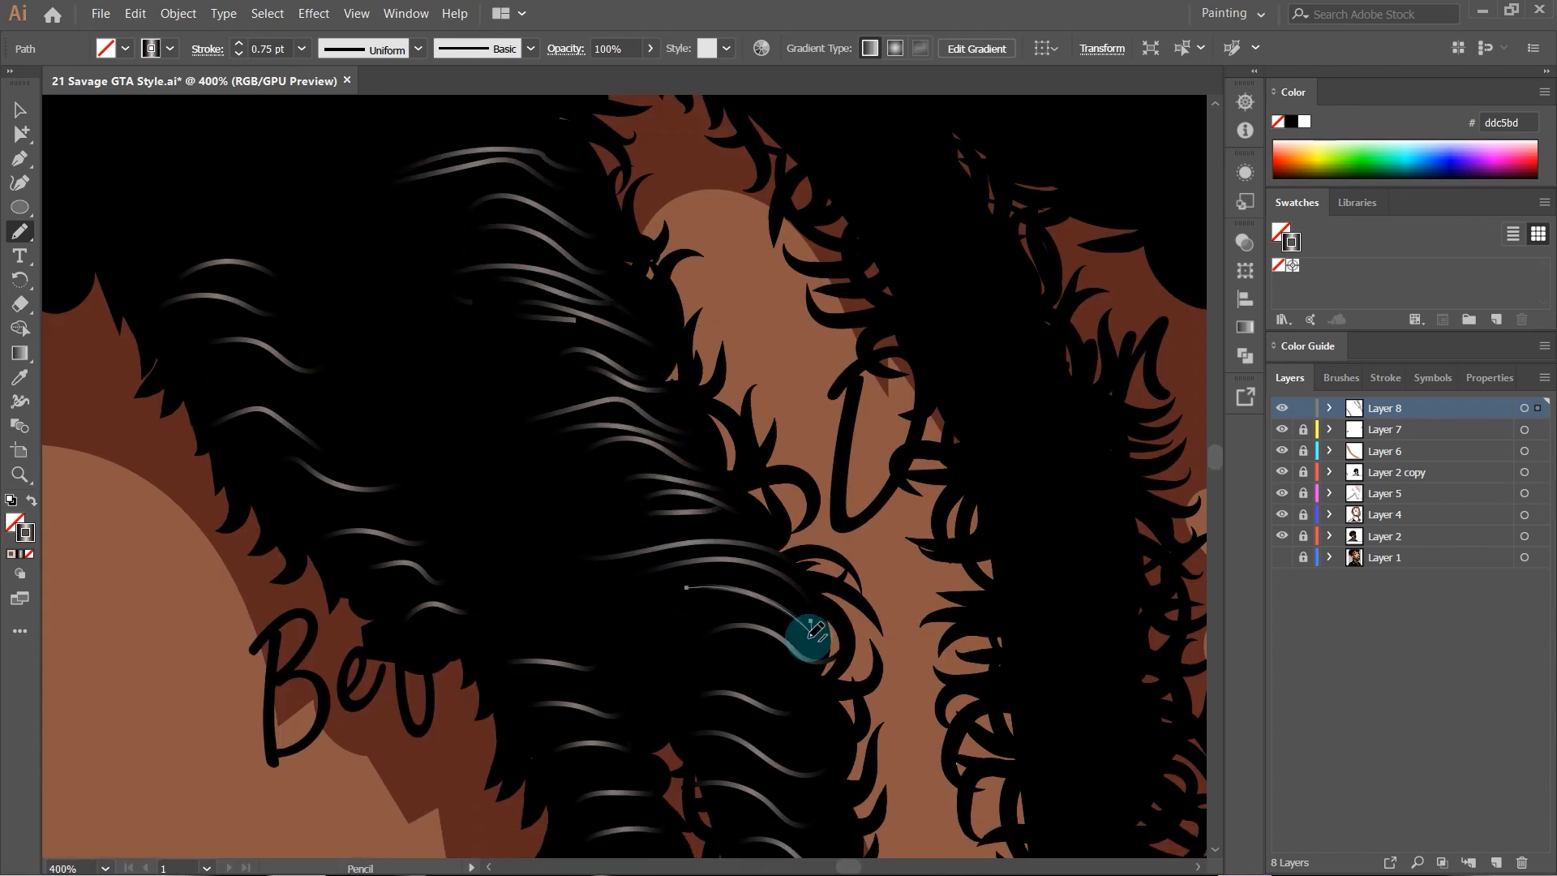
# - Fill the gaps on the lower half of the longer central dreadlock with additional wavy strands
pyautogui.scroll(-4, 806, 639)
pyautogui.moveTo(691, 480); pyautogui.dragTo(820, 512)
pyautogui.moveTo(732, 536); pyautogui.dragTo(825, 554)
pyautogui.moveTo(699, 581); pyautogui.dragTo(696, 582)
pyautogui.scroll(-1, 844, 588)
pyautogui.moveTo(847, 617)
pyautogui.mouseDown()
pyautogui.moveTo(761, 602)
pyautogui.moveTo(776, 600)
pyautogui.mouseUp()
pyautogui.scroll(-1, 786, 604)
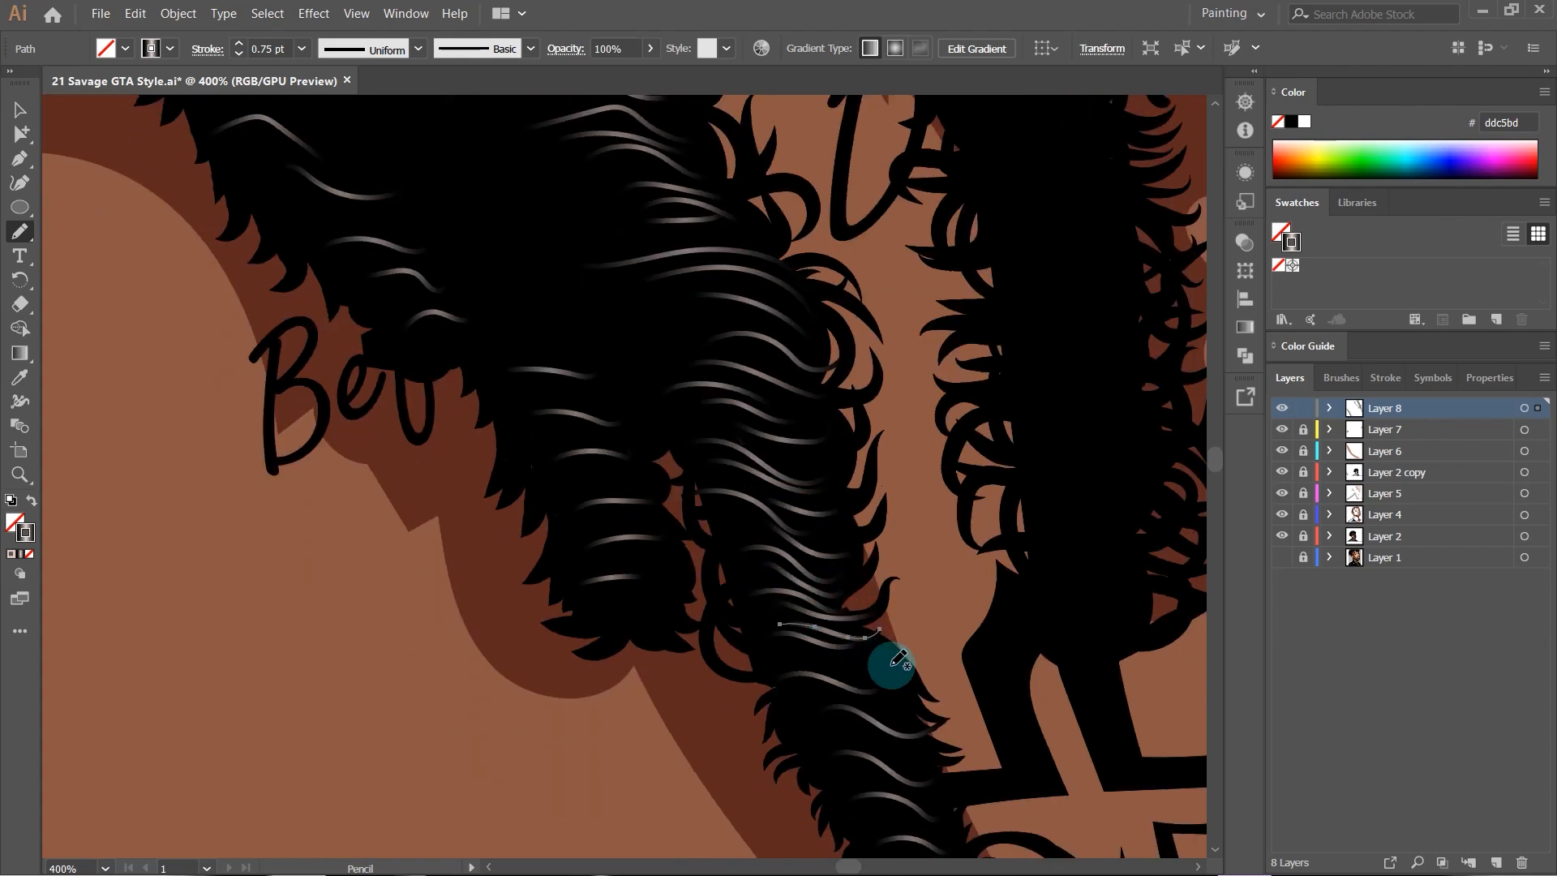
pyautogui.scroll(-2, 892, 664)
pyautogui.moveTo(933, 634); pyautogui.dragTo(774, 636)
pyautogui.moveTo(964, 791)
pyautogui.mouseDown()
pyautogui.moveTo(895, 818)
pyautogui.moveTo(861, 809)
pyautogui.mouseUp()
# - Draw overlapping S-shaped strands along the body of the dreadlock hanging directly above the cross tattoo
pyautogui.scroll(-7, 861, 762)
pyautogui.scroll(7, 897, 590)
pyautogui.scroll(-2, 626, 612)
pyautogui.scroll(4, 744, 549)
pyautogui.moveTo(553, 150); pyautogui.dragTo(812, 237)
pyautogui.moveTo(575, 228); pyautogui.dragTo(836, 341)
pyautogui.moveTo(660, 330); pyautogui.dragTo(833, 421)
pyautogui.moveTo(739, 412); pyautogui.dragTo(950, 538)
pyautogui.moveTo(881, 559); pyautogui.dragTo(874, 221)
pyautogui.moveTo(736, 357)
pyautogui.mouseDown()
pyautogui.moveTo(900, 438)
pyautogui.moveTo(884, 542)
pyautogui.mouseUp()
pyautogui.moveTo(747, 357); pyautogui.dragTo(844, 455)
pyautogui.moveTo(695, 296); pyautogui.dragTo(844, 289)
pyautogui.moveTo(891, 386); pyautogui.dragTo(753, 359)
pyautogui.moveTo(890, 282); pyautogui.dragTo(754, 267)
# - Continue the wavy strands up to the root of the dreadlock above the cross tattoo
pyautogui.scroll(5, 591, 340)
pyautogui.moveTo(871, 467); pyautogui.dragTo(496, 466)
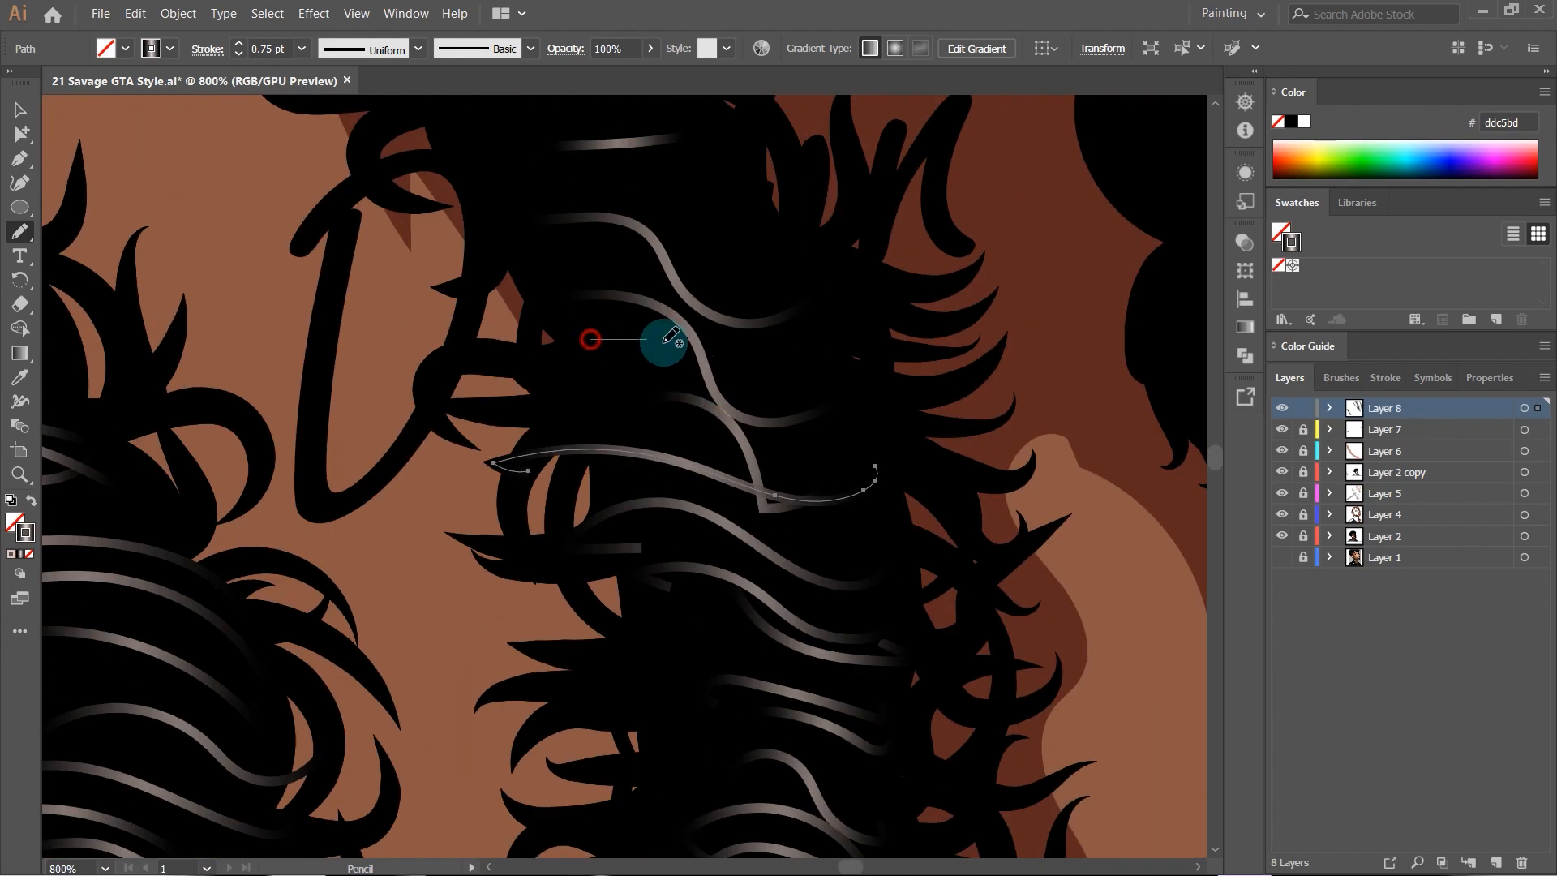
pyautogui.scroll(3, 660, 365)
pyautogui.moveTo(743, 522); pyautogui.dragTo(438, 435)
pyautogui.moveTo(669, 233); pyautogui.dragTo(351, 214)
pyautogui.scroll(5, 455, 282)
pyautogui.moveTo(489, 342)
pyautogui.mouseDown()
pyautogui.moveTo(447, 358)
pyautogui.moveTo(243, 329)
pyautogui.mouseUp()
# - Draw long wavy strands over the forehead dreadlock above the far eyebrow, up to its root
pyautogui.scroll(-6, 568, 365)
pyautogui.scroll(6, 938, 421)
pyautogui.moveTo(878, 583)
pyautogui.mouseDown()
pyautogui.moveTo(685, 641)
pyautogui.moveTo(649, 413)
pyautogui.mouseUp()
pyautogui.scroll(2, 665, 409)
pyautogui.scroll(5, 684, 427)
pyautogui.moveTo(781, 531); pyautogui.dragTo(495, 534)
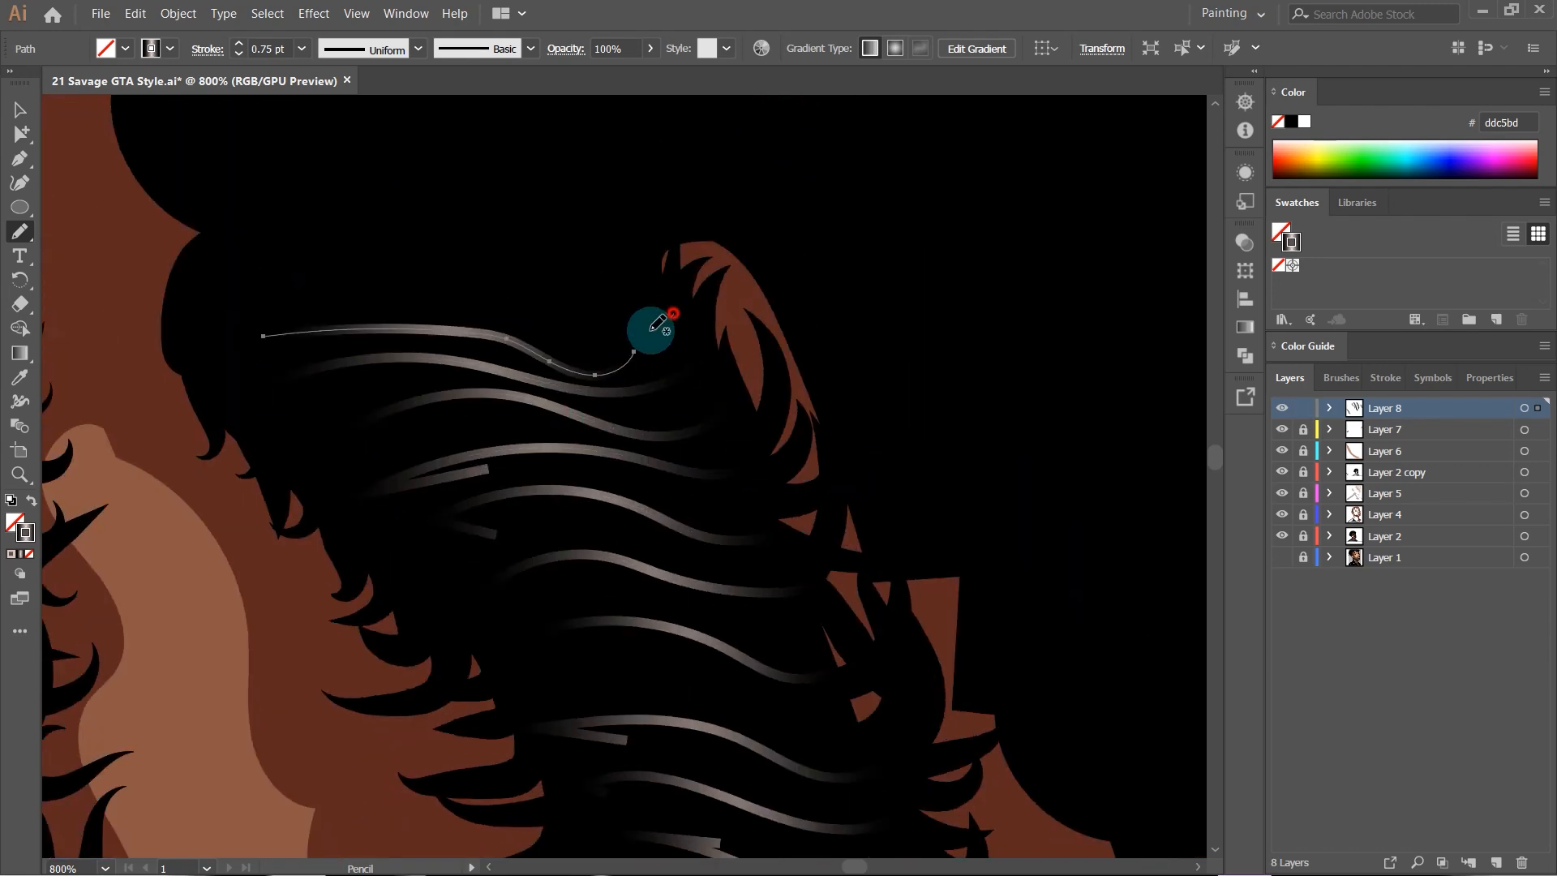
pyautogui.scroll(-5, 737, 379)
pyautogui.scroll(5, 684, 526)
pyautogui.moveTo(861, 601); pyautogui.dragTo(716, 638)
pyautogui.scroll(3, 696, 354)
pyautogui.moveTo(493, 396); pyautogui.dragTo(684, 403)
pyautogui.scroll(2, 726, 333)
pyautogui.moveTo(273, 337); pyautogui.dragTo(389, 313)
# - Select all the strands on Layer 8, open their gradient settings, and clear the selection
pyautogui.scroll(-9, 729, 462)
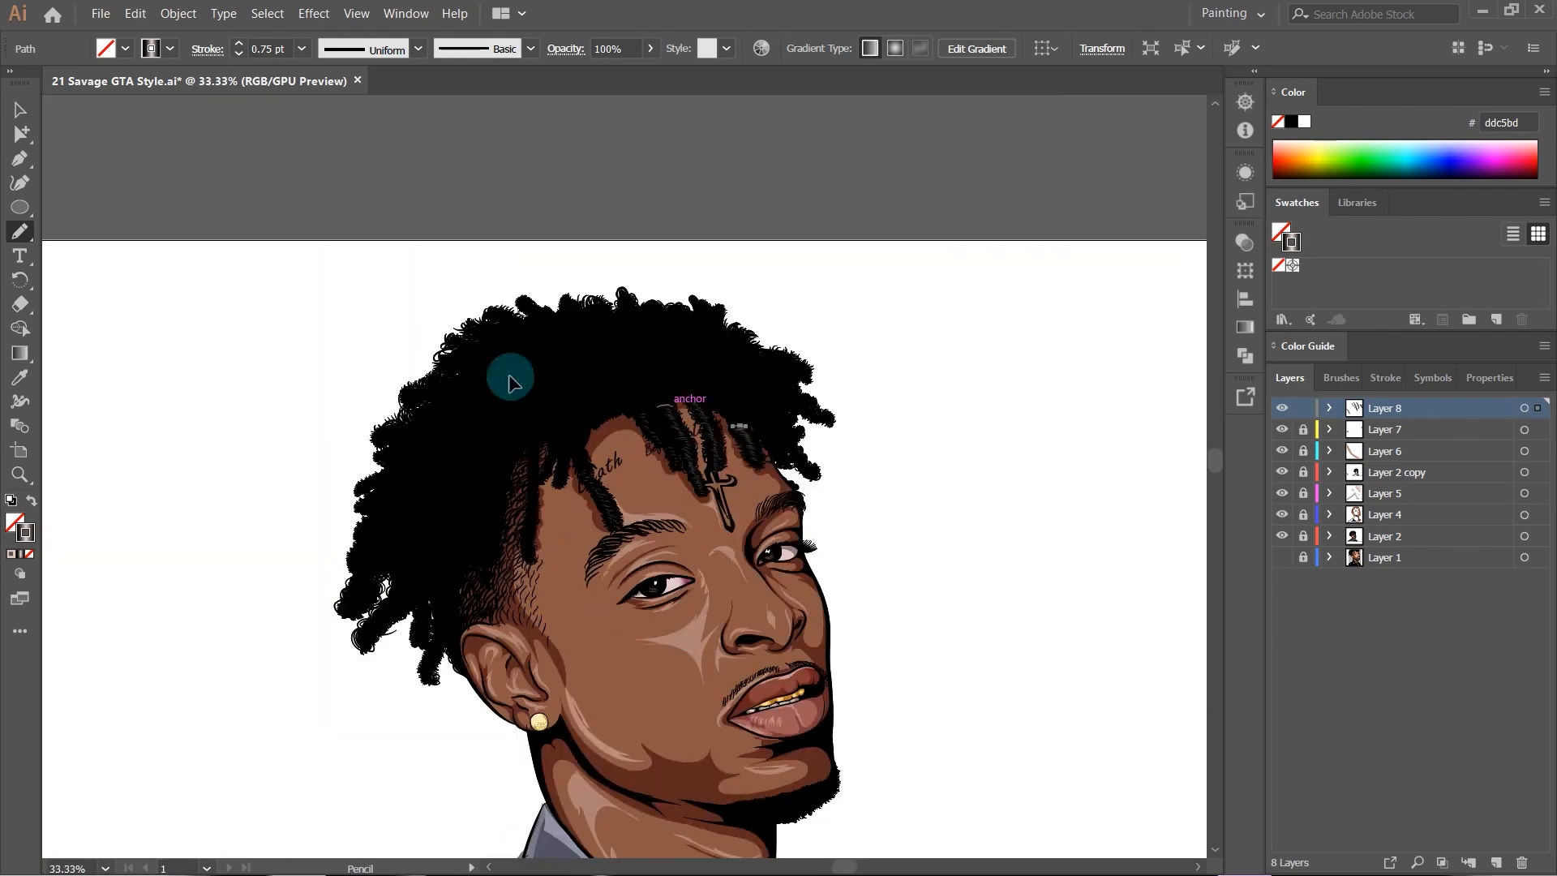
pyautogui.scroll(2, 764, 453)
pyautogui.press('v')
pyautogui.click(1537, 408)
pyautogui.click(1245, 327)
pyautogui.click(1177, 610)
pyautogui.click(886, 546)
# - Draw strands with the Pencil tool on the short dreadlock beside the 'Death' lettering and at the root of its neighbour
pyautogui.press('n')
pyautogui.scroll(-2, 886, 546)
pyautogui.scroll(8, 660, 483)
pyautogui.moveTo(532, 434); pyautogui.dragTo(683, 299)
pyautogui.scroll(-5, 693, 412)
pyautogui.scroll(-1, 741, 379)
pyautogui.scroll(7, 712, 444)
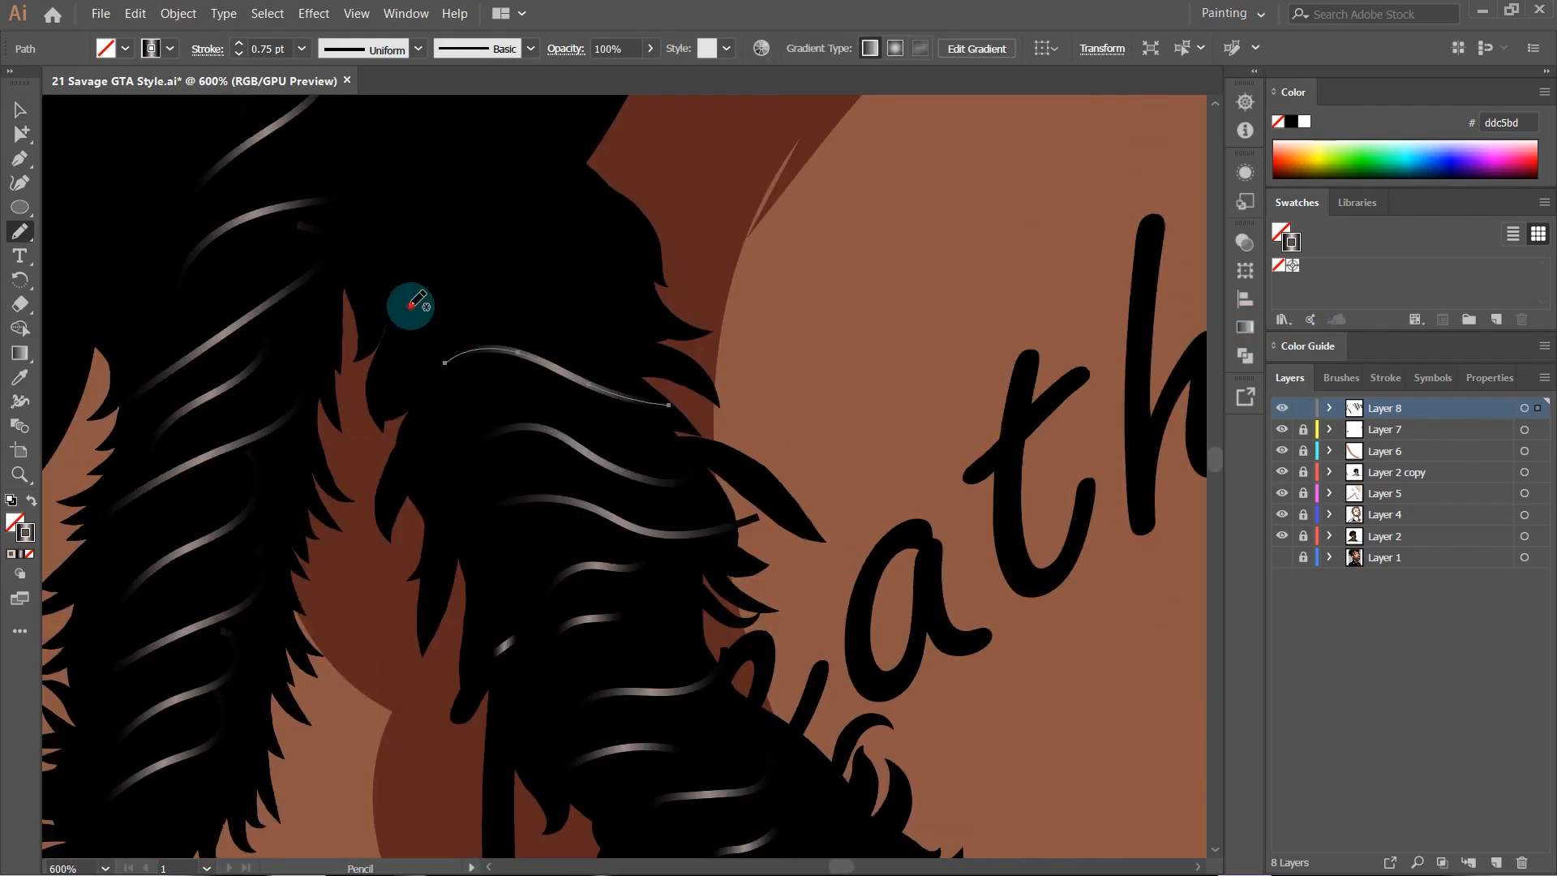
# - Draw curved strands up the long thin dreadlock beside the temple, from its tip towards the hairline
pyautogui.scroll(-4, 643, 470)
pyautogui.scroll(4, 625, 535)
pyautogui.scroll(-2, 625, 536)
pyautogui.moveTo(615, 704); pyautogui.dragTo(663, 562)
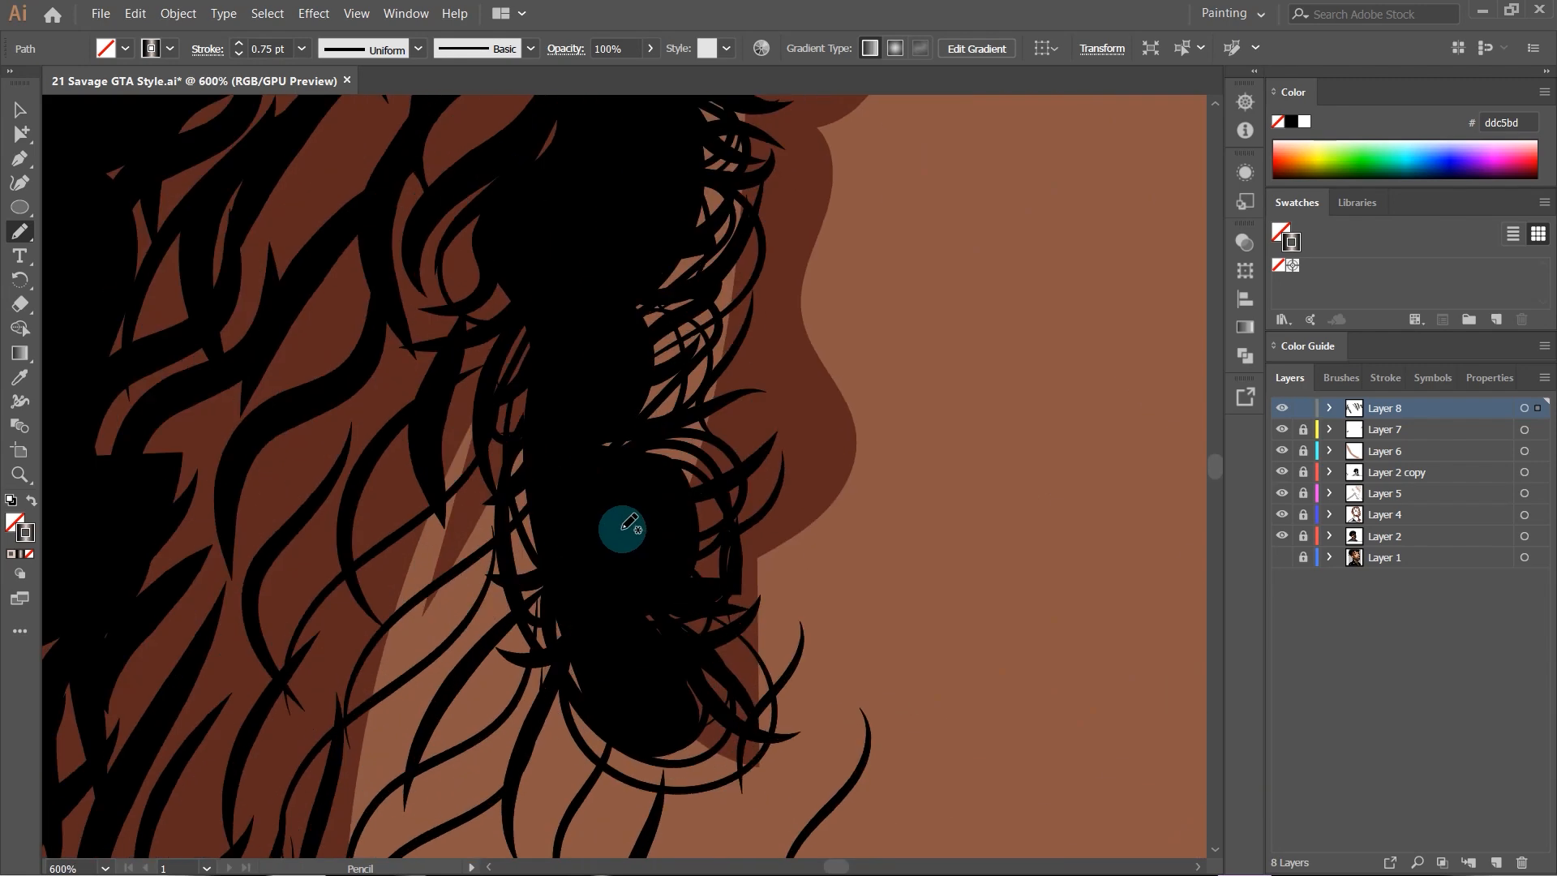
pyautogui.scroll(-5, 672, 523)
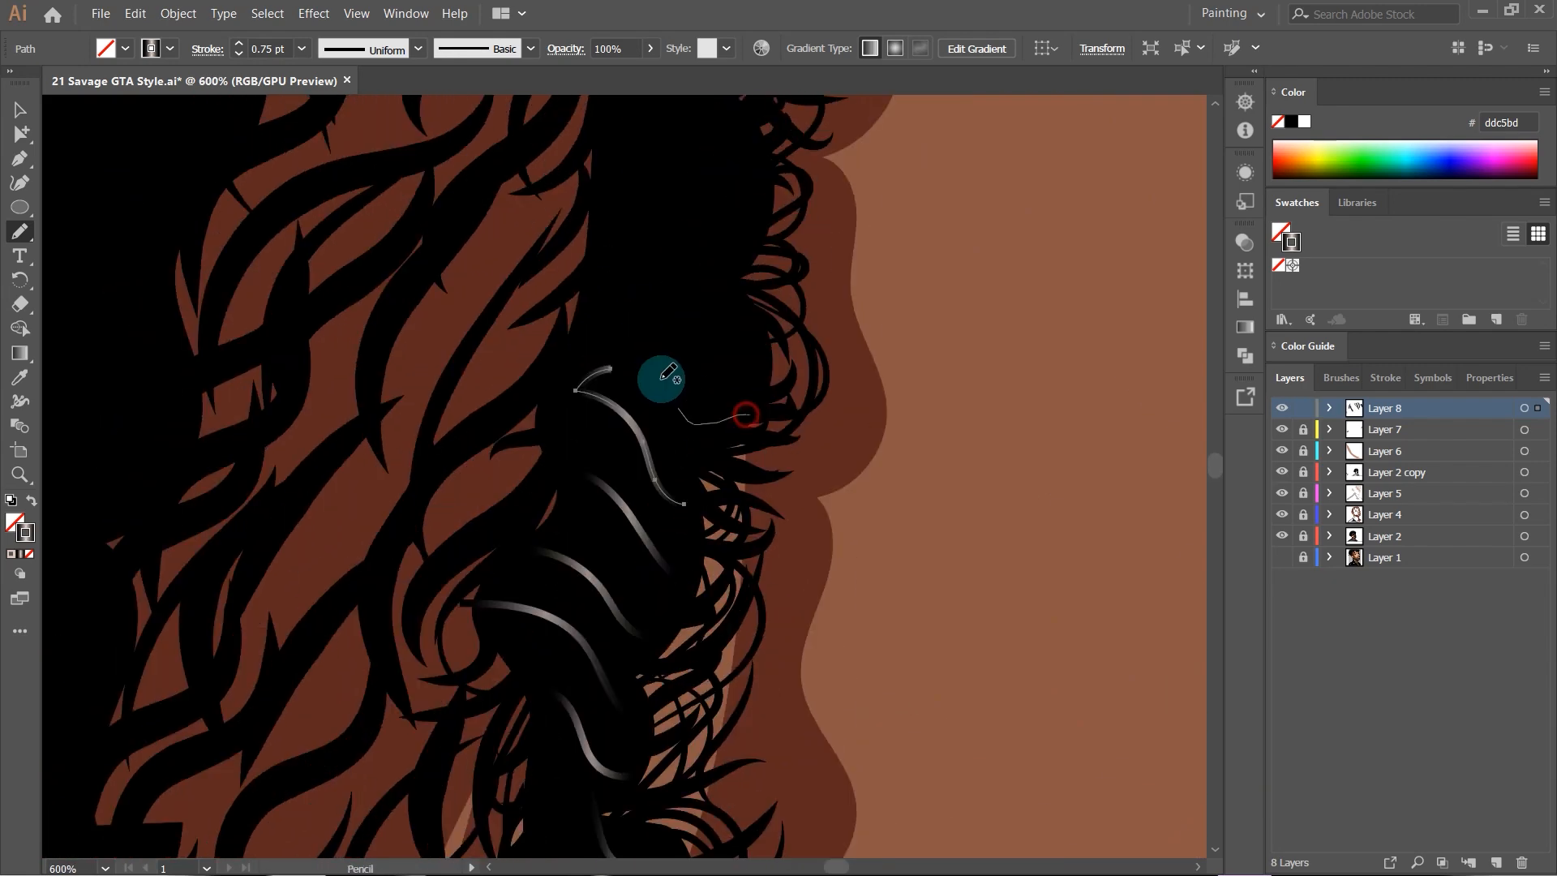
pyautogui.moveTo(598, 329); pyautogui.dragTo(756, 402)
pyautogui.scroll(-3, 750, 333)
pyautogui.scroll(3, 743, 257)
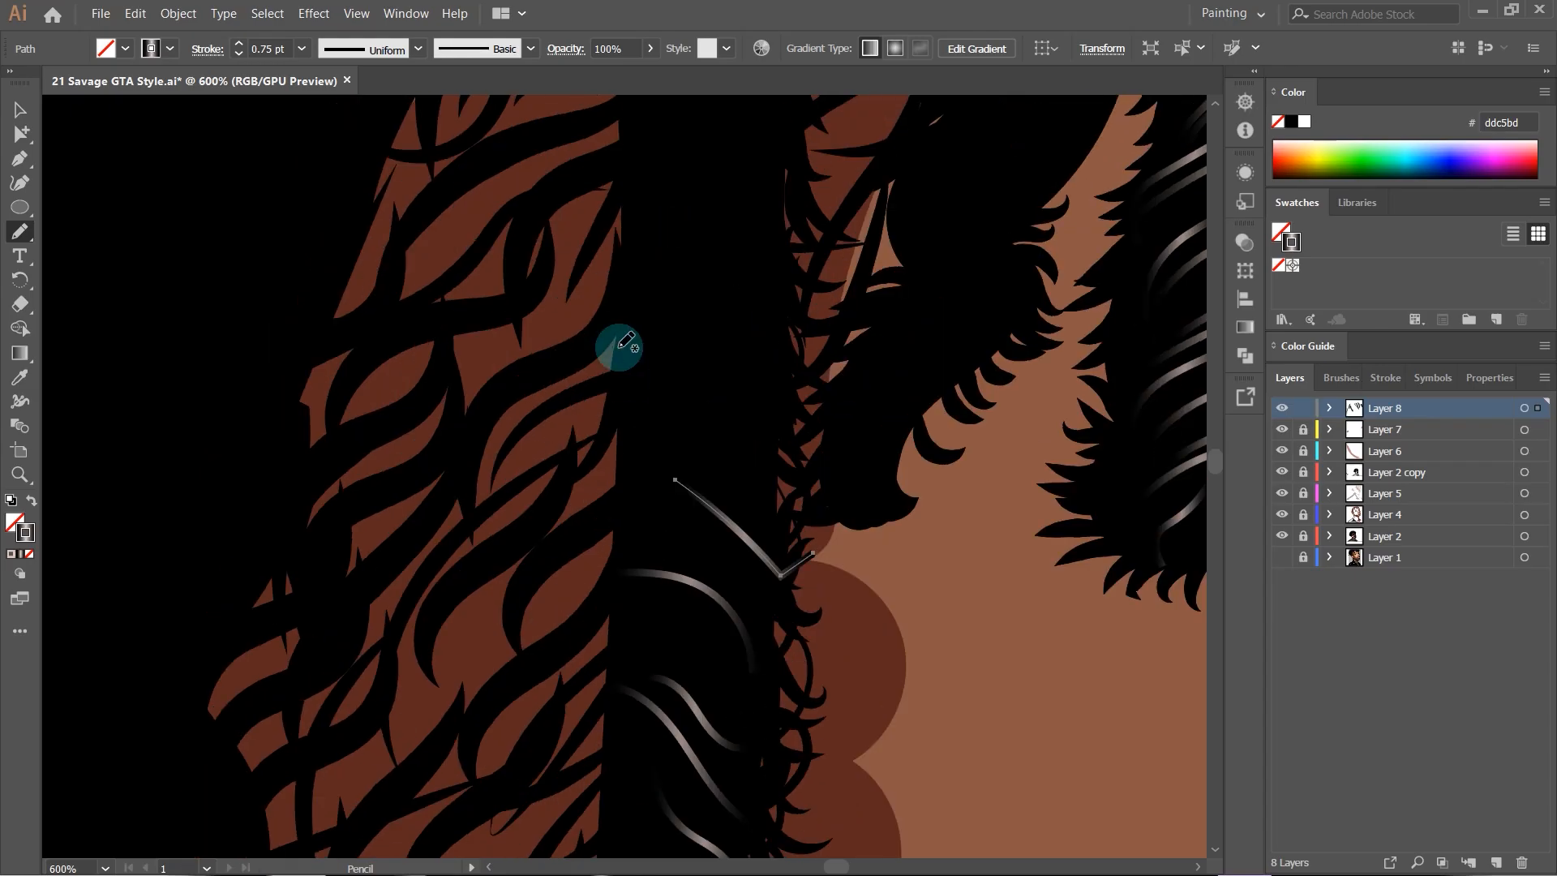
pyautogui.moveTo(707, 233); pyautogui.dragTo(760, 396)
pyautogui.hotkey('ctrl', '0')
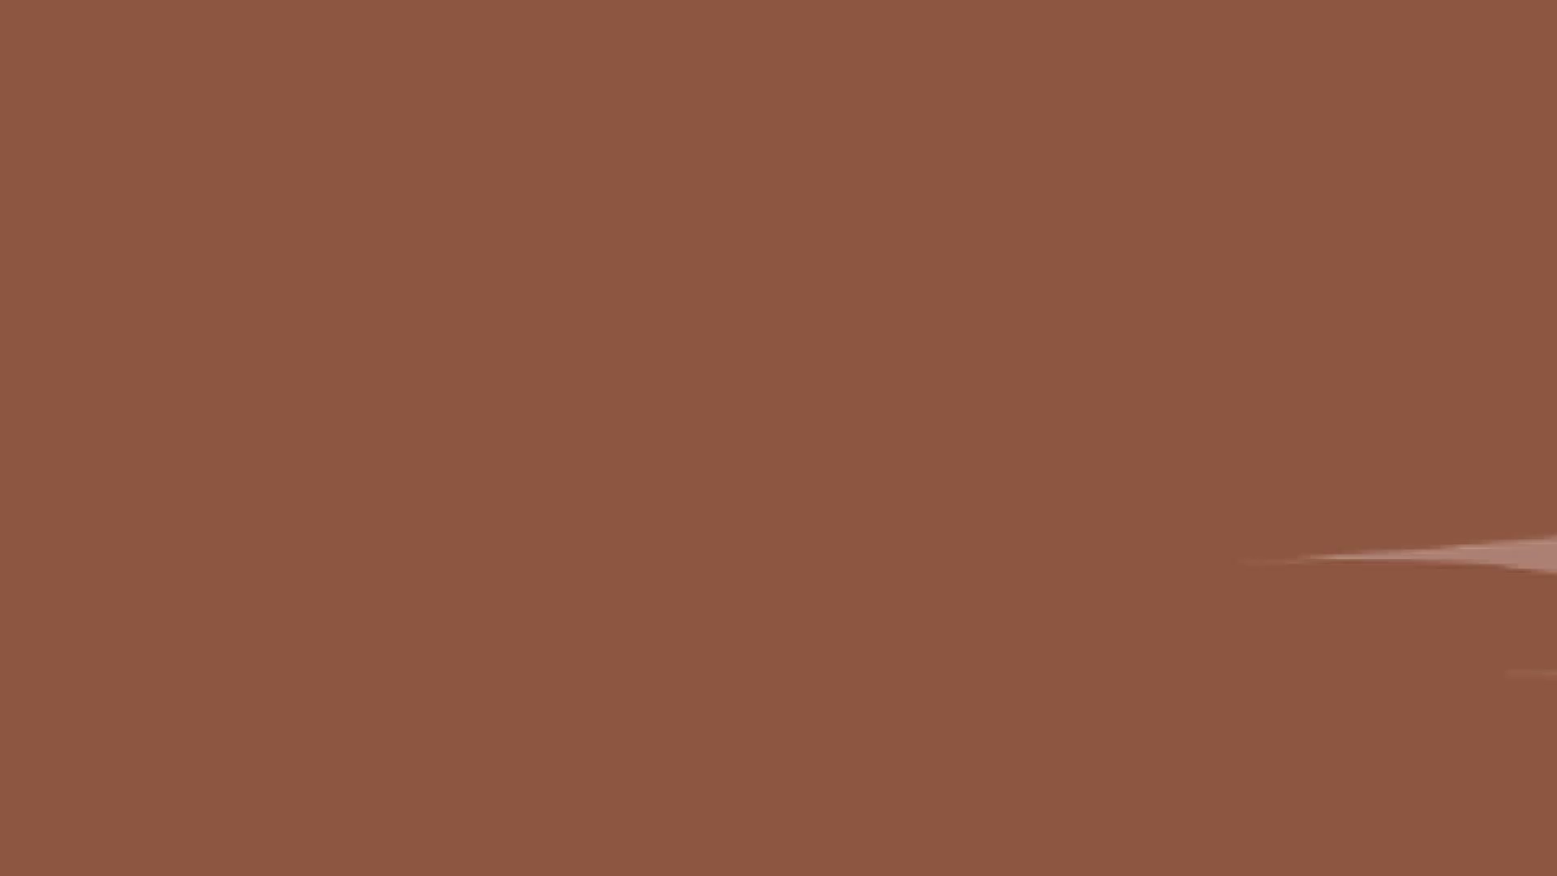